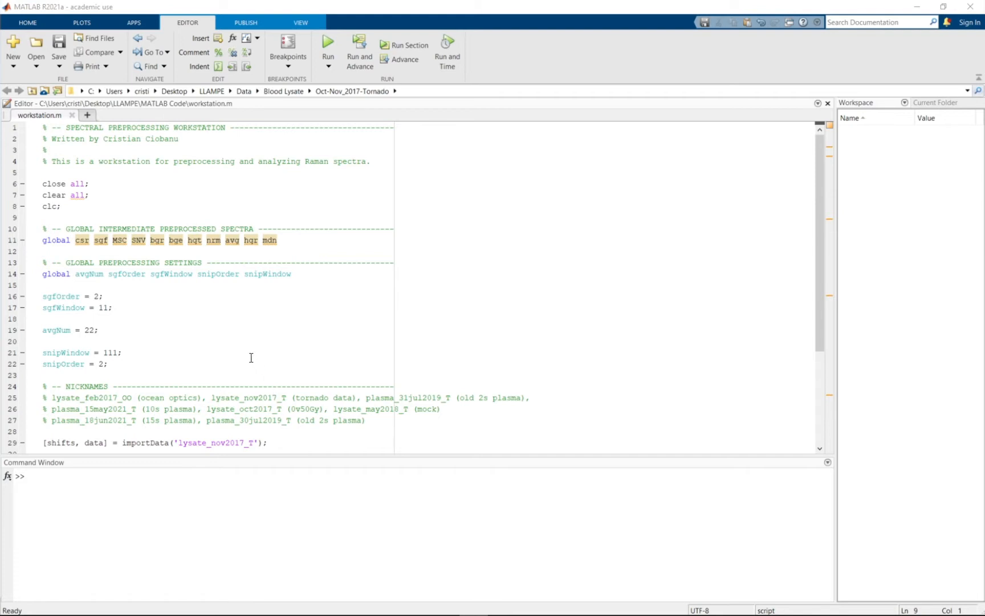
Review the script's preprocessing settings and options, highlighting the dataset name 'lysate_nov2017_T' in the importData call.
scroll(251, 357, "down", 3)
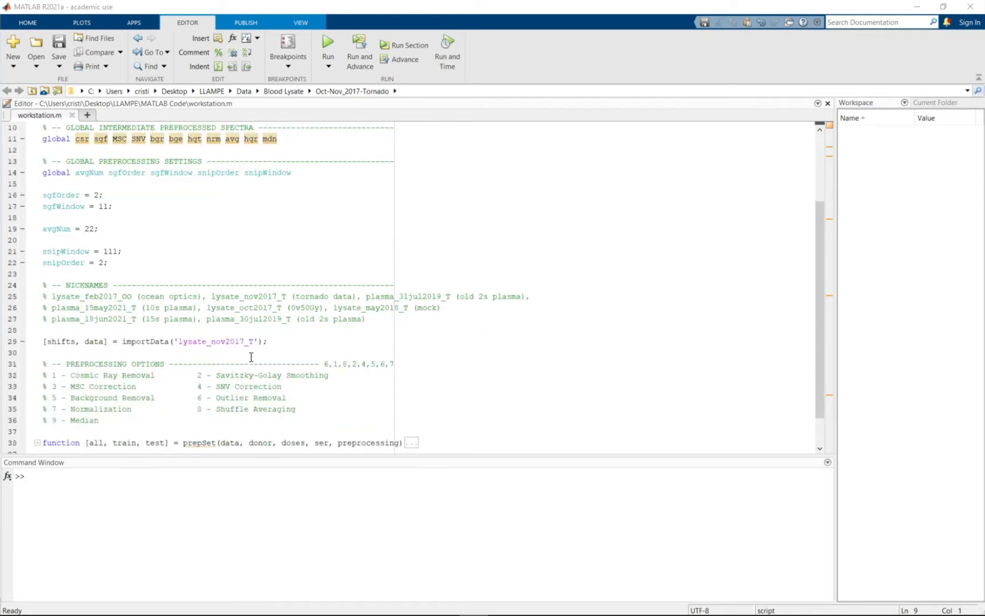
left_click_drag(174, 341, 258, 342)
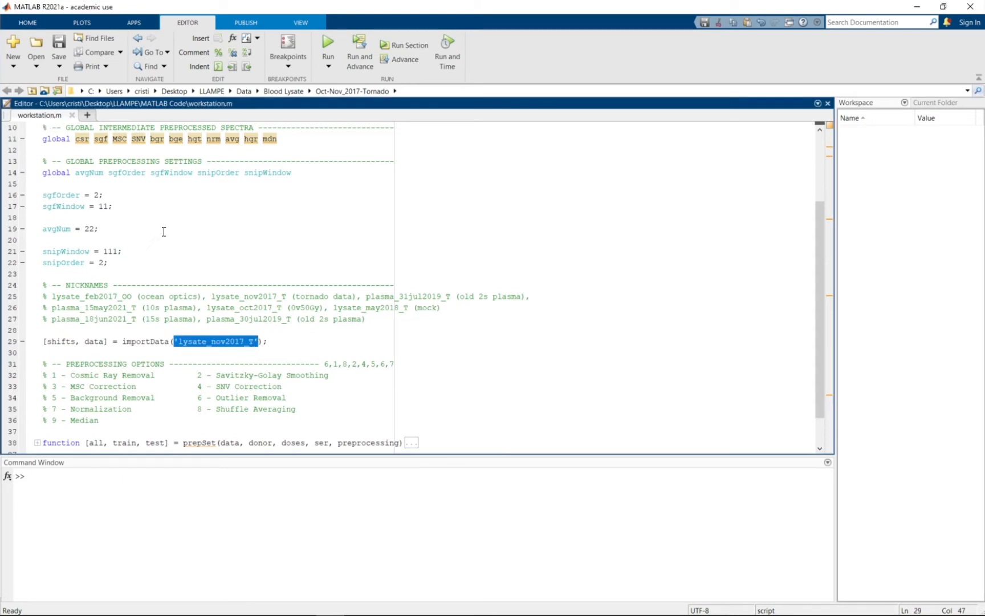
scroll(231, 251, "up", 3)
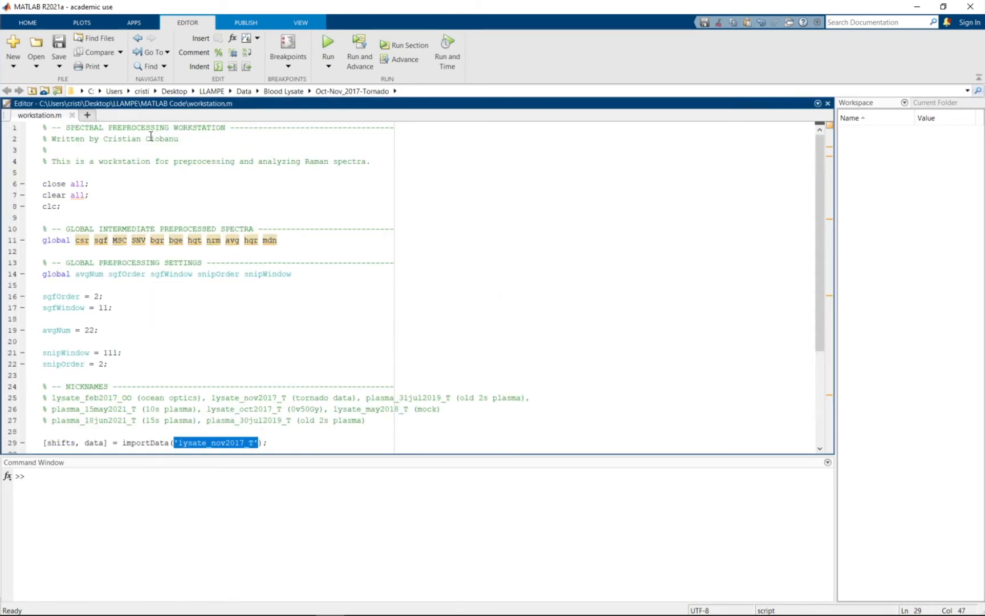
scroll(245, 300, "down", 4)
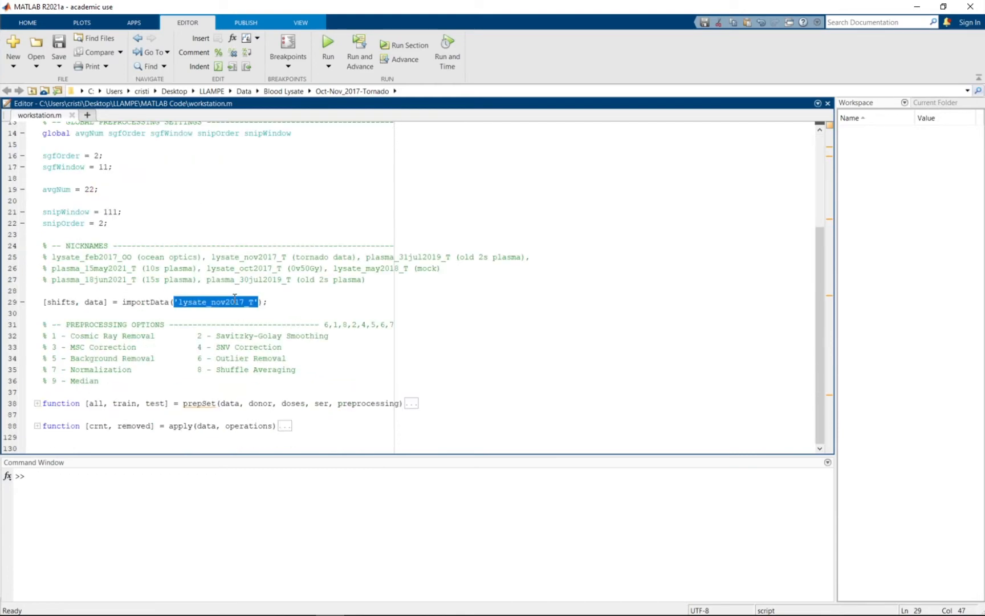
left_click(283, 302)
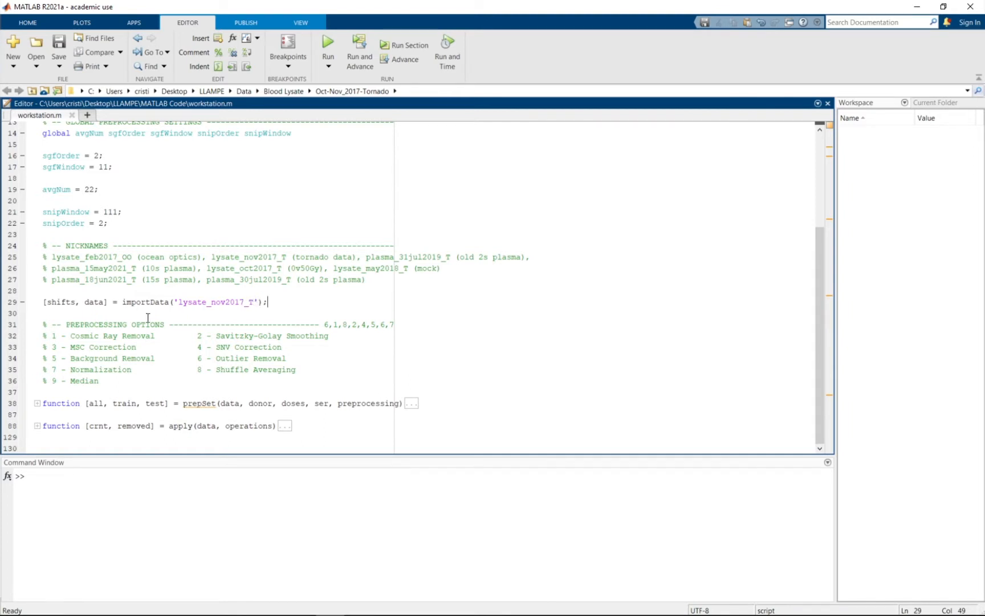
left_click(137, 381)
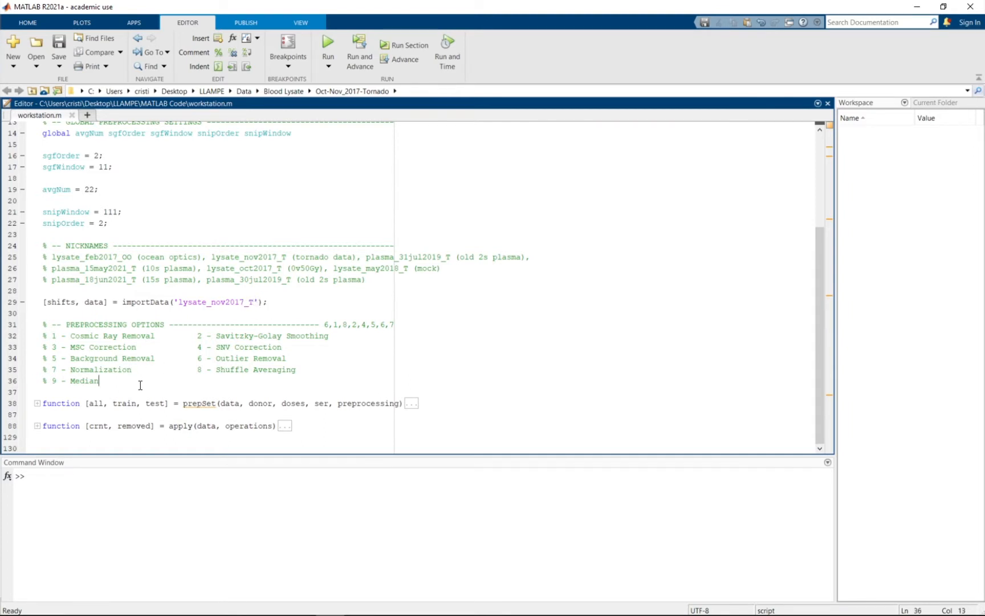
Run the workstation script, adding its folder to the MATLAB path.
left_click(321, 43)
left_click(493, 342)
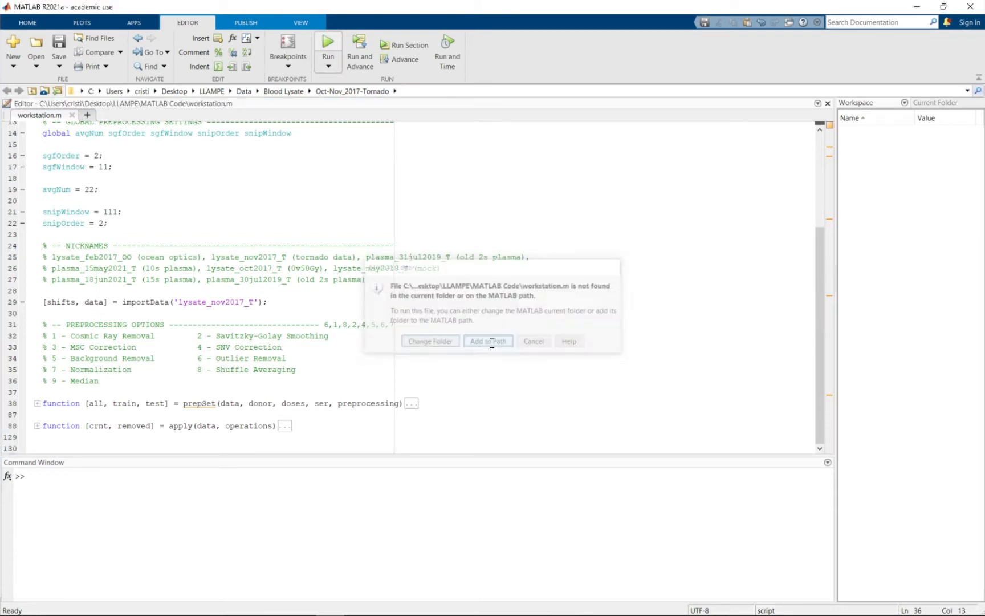
left_click(310, 303)
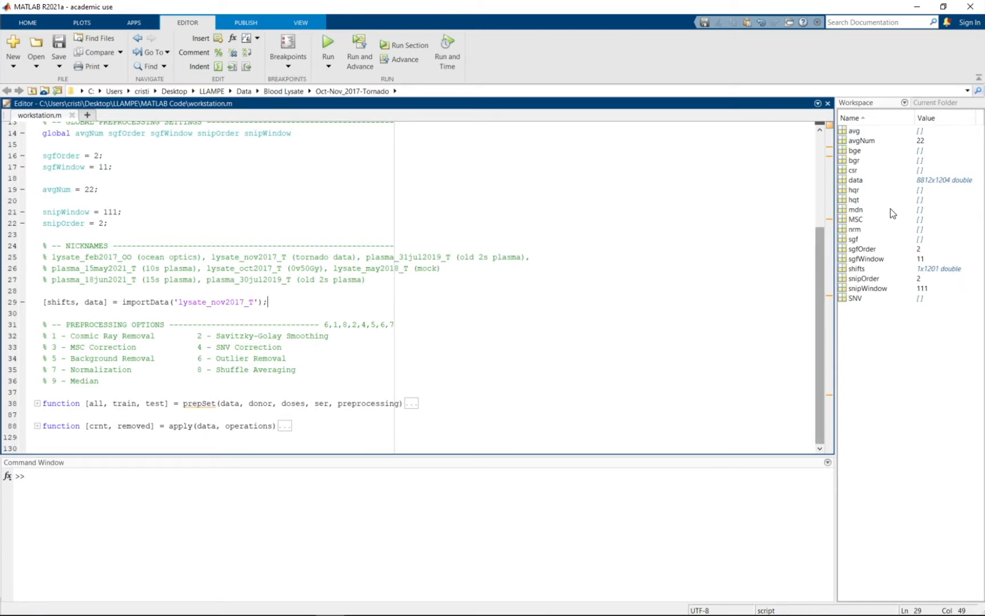
Open the imported data variable and examine the entries of its first three columns from row 22 onwards.
double_click(855, 180)
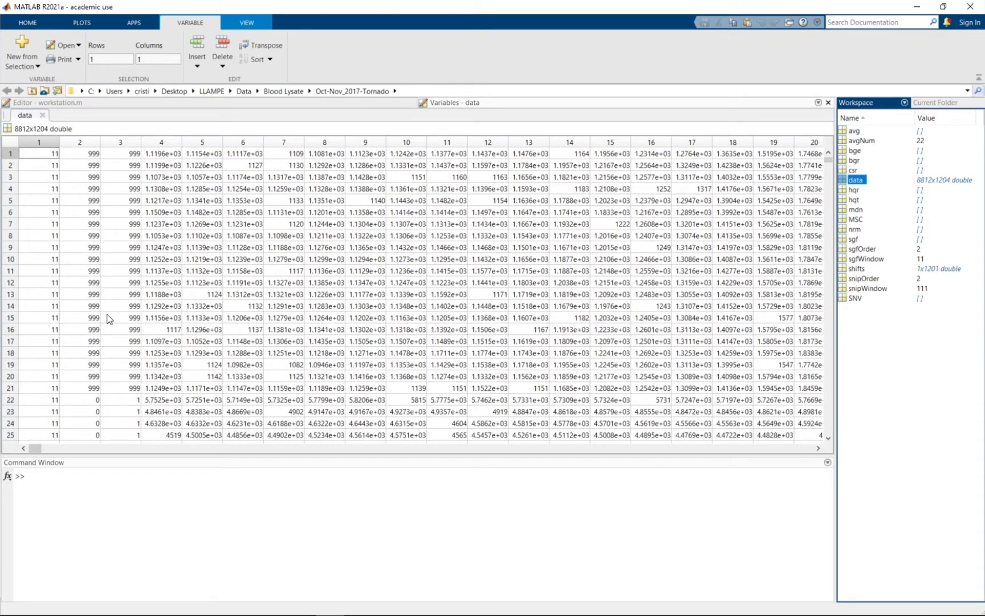
left_click(122, 306)
scroll(203, 319, "down", 6)
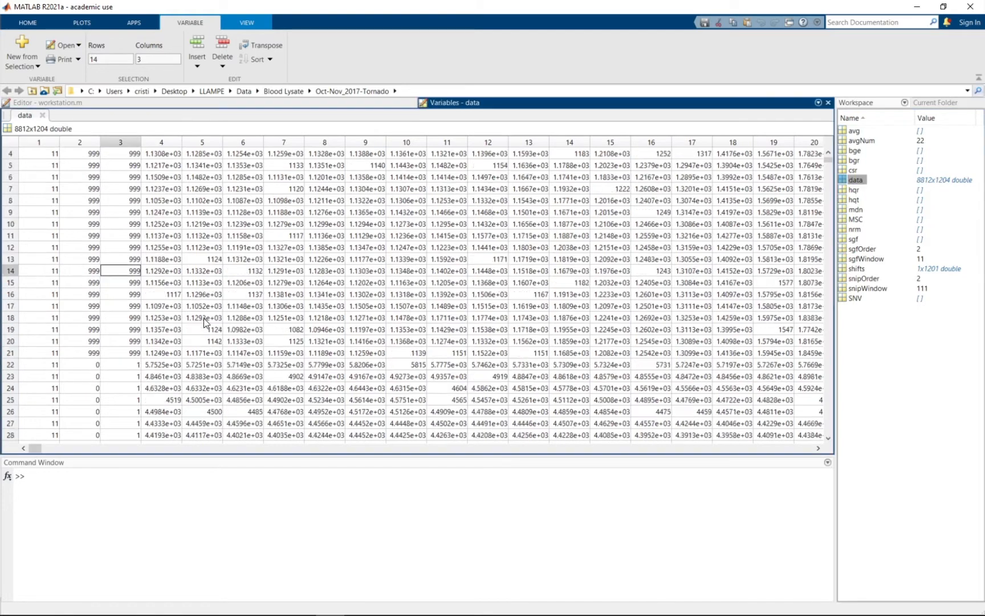
left_click_drag(56, 192, 41, 310)
left_click_drag(94, 190, 70, 352)
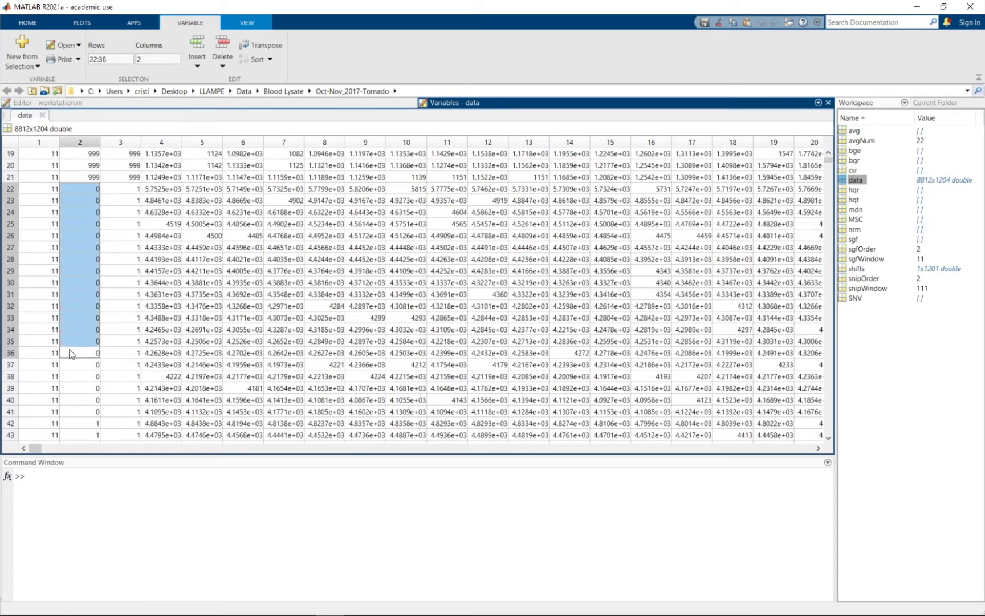
left_click_drag(134, 189, 120, 357)
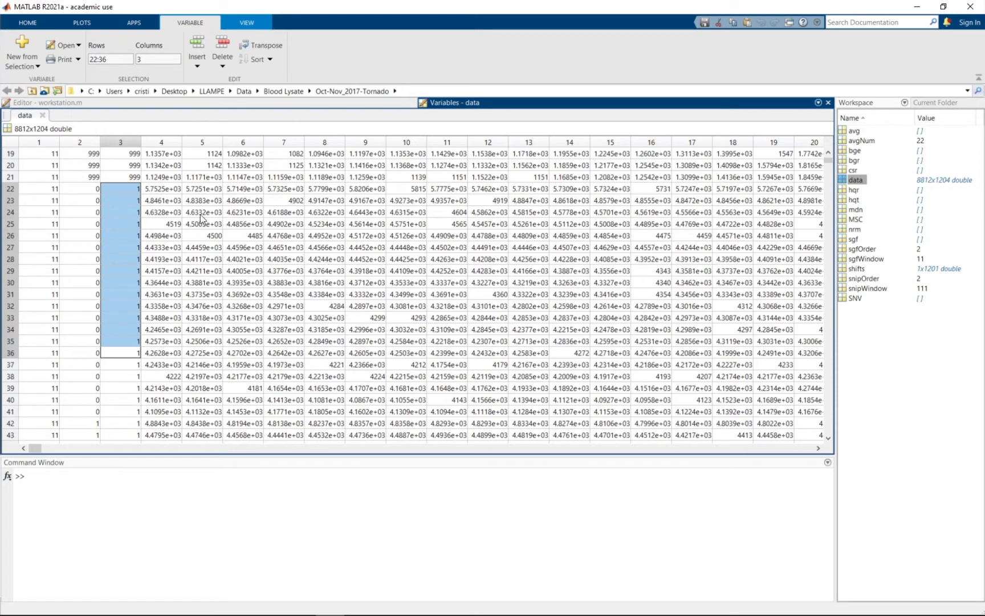
Examine the intensity values from column 4 onwards, highlighting rows 22 to 38 and the single spectrum in row 28.
left_click_drag(168, 191, 365, 259)
left_click_drag(494, 313, 764, 381)
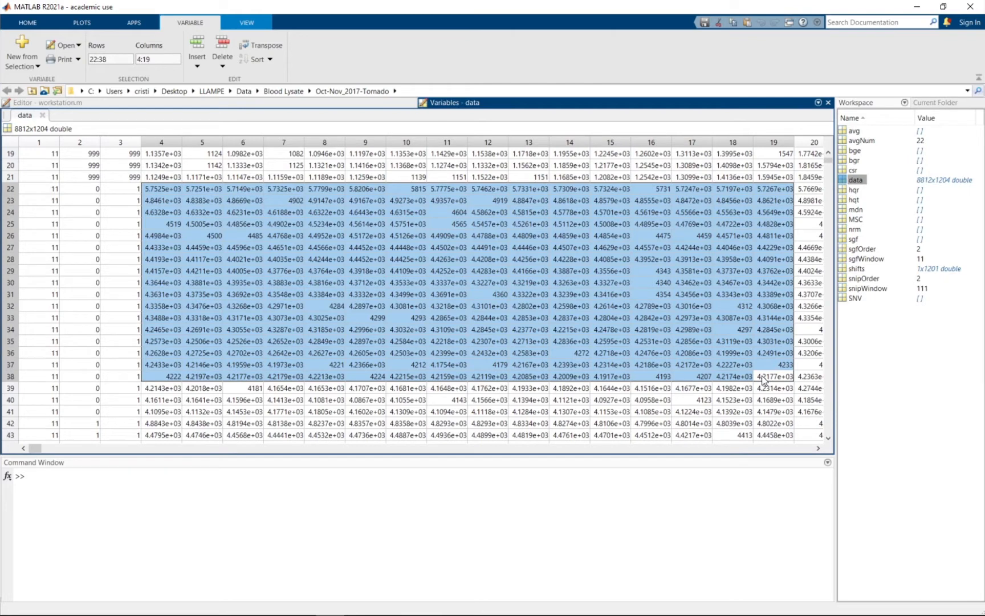
left_click(188, 295)
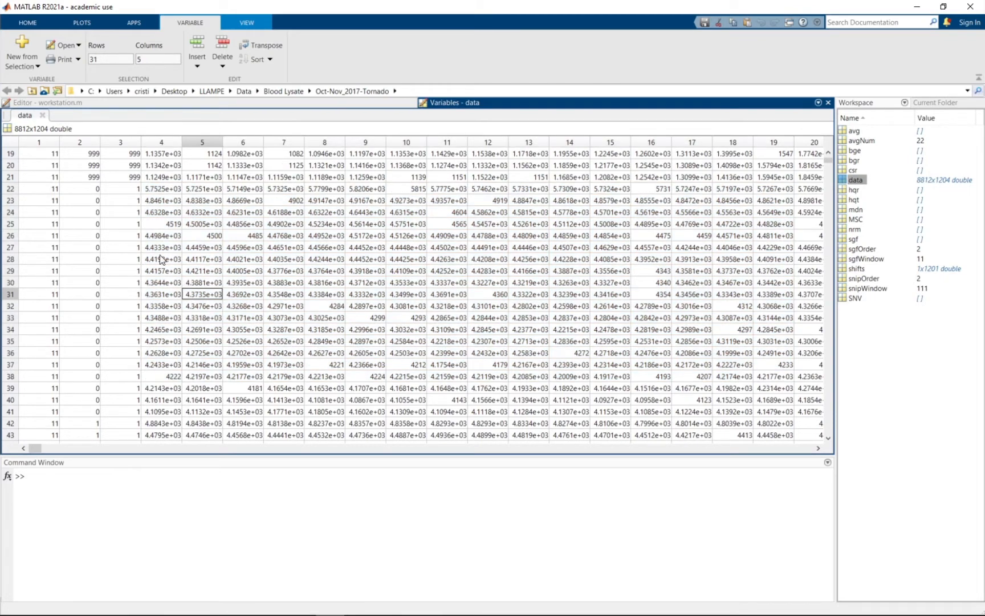
left_click_drag(162, 259, 802, 267)
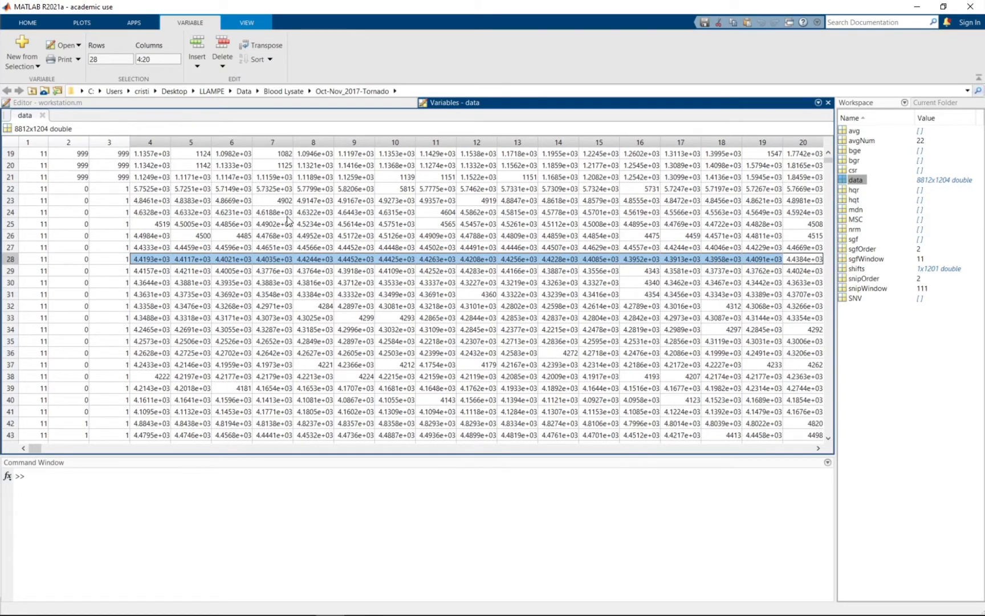
left_click(154, 257)
key("Right")
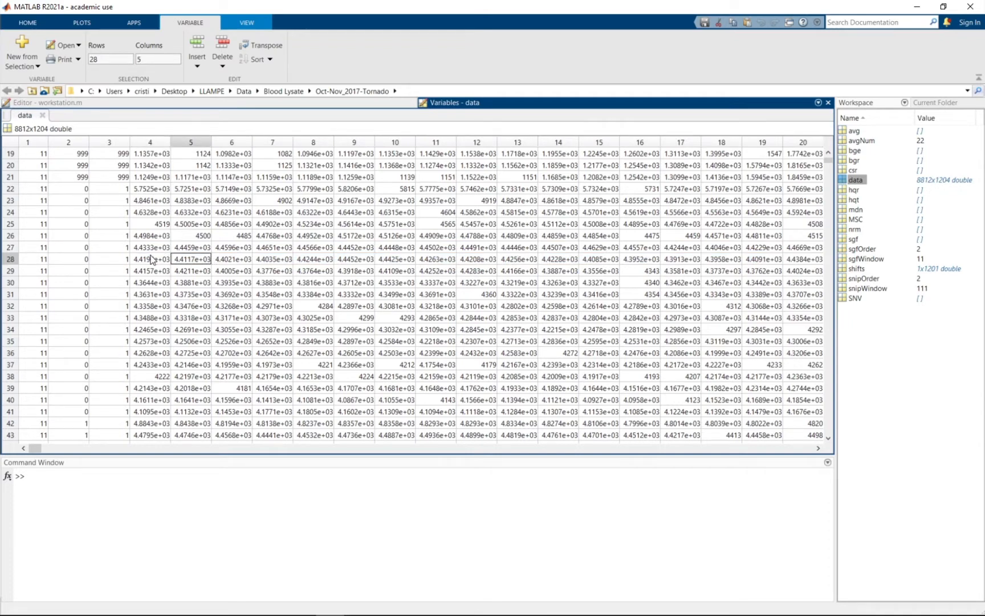
Select the intensity columns 4 to 11 one at a time, finishing back on column 4.
left_click(154, 142)
left_click(191, 144)
left_click(234, 143)
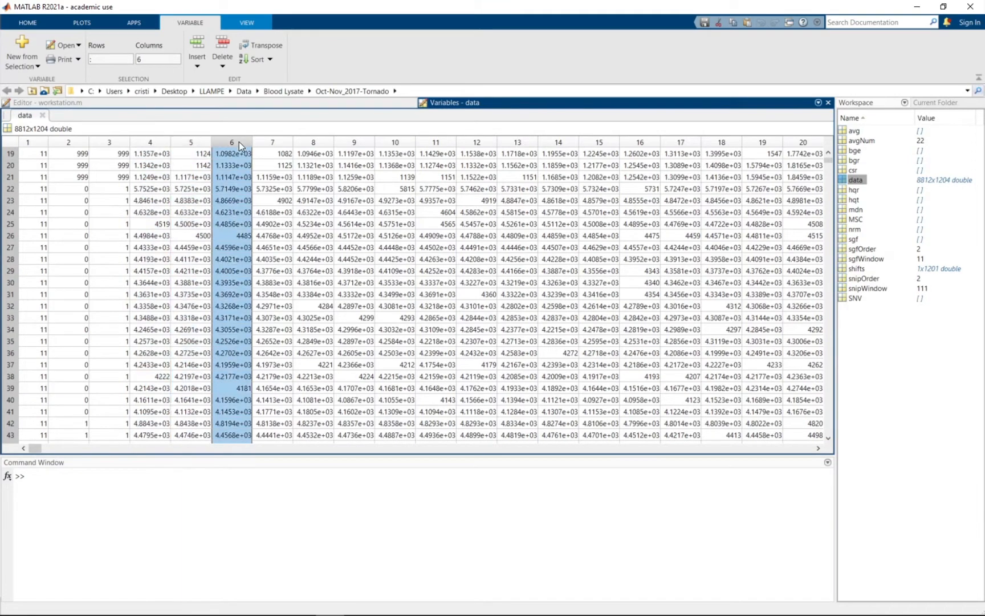
left_click(268, 143)
left_click(316, 144)
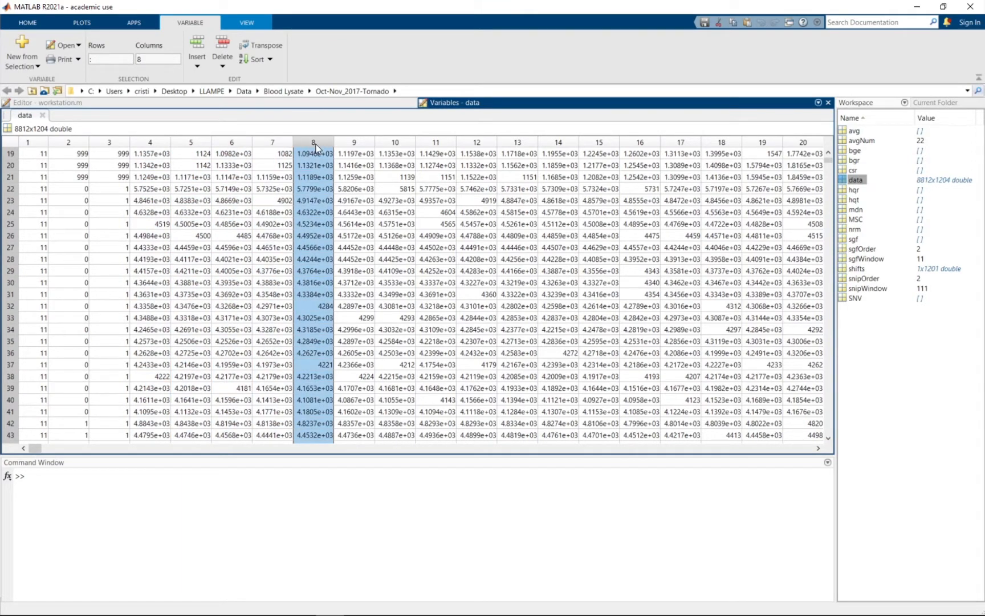
left_click(356, 143)
left_click(401, 142)
left_click(438, 146)
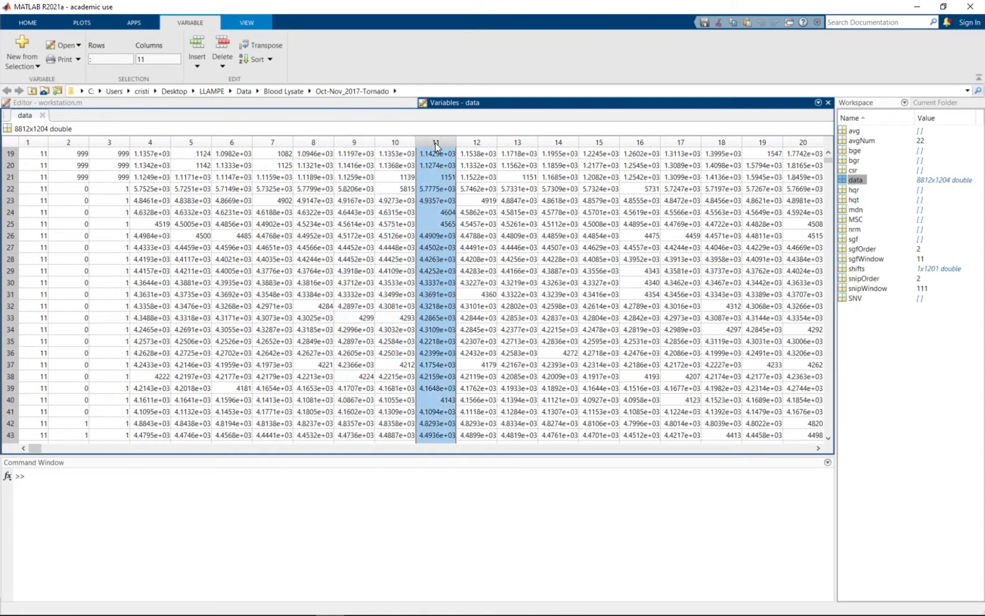
left_click(151, 143)
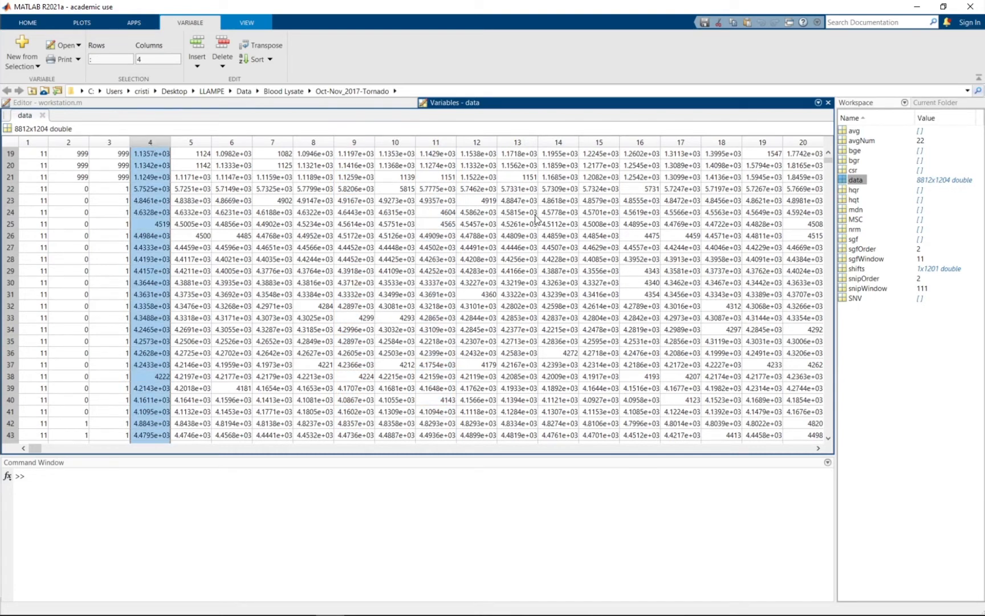
Highlight the spectrum in row 27 across columns 4 to 19 and inspect its cells in columns 4 to 7 individually.
left_click_drag(43, 448, 24, 404)
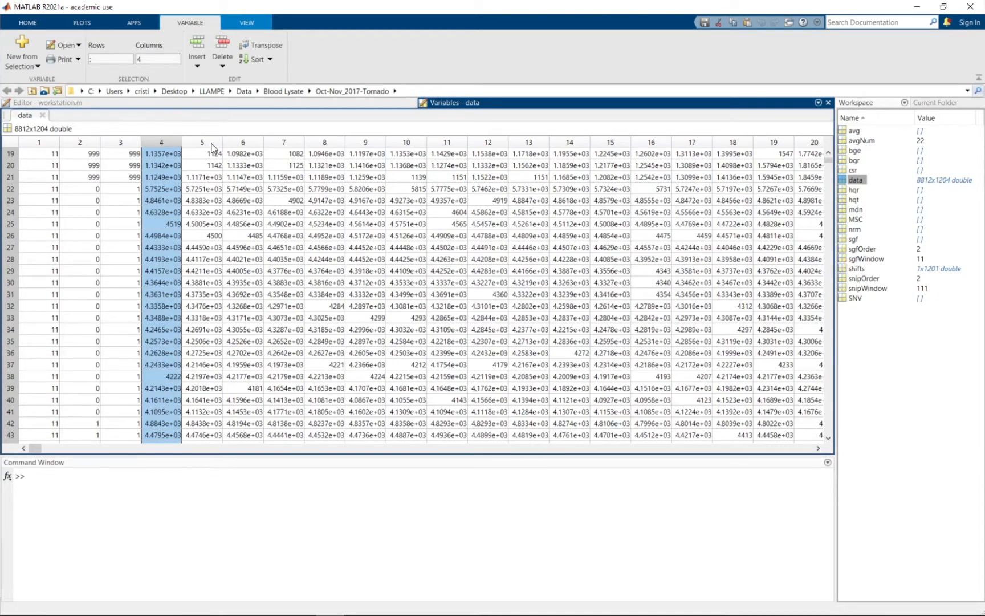
left_click(194, 283)
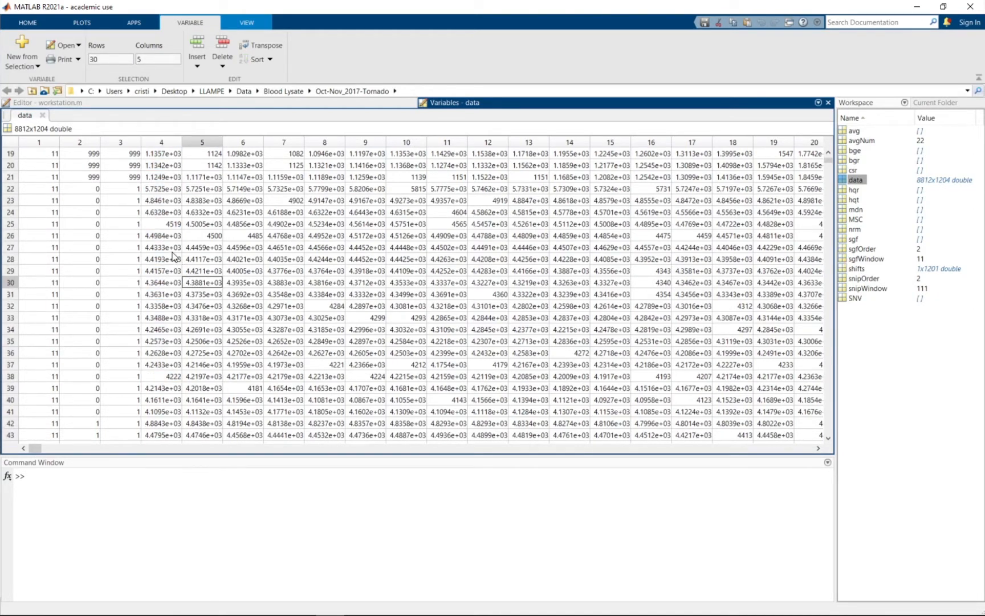
left_click_drag(172, 248, 784, 249)
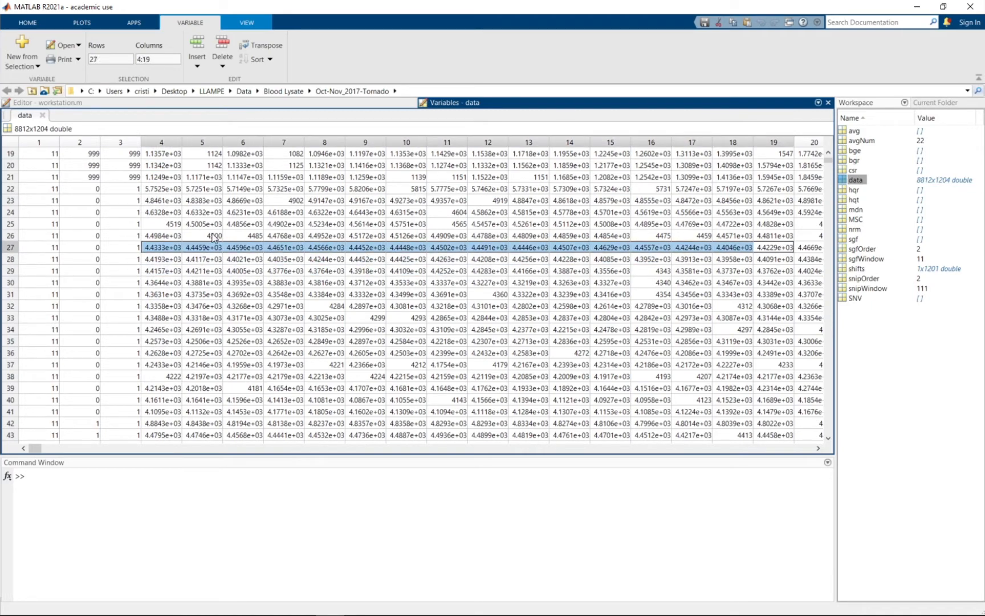
left_click(165, 247)
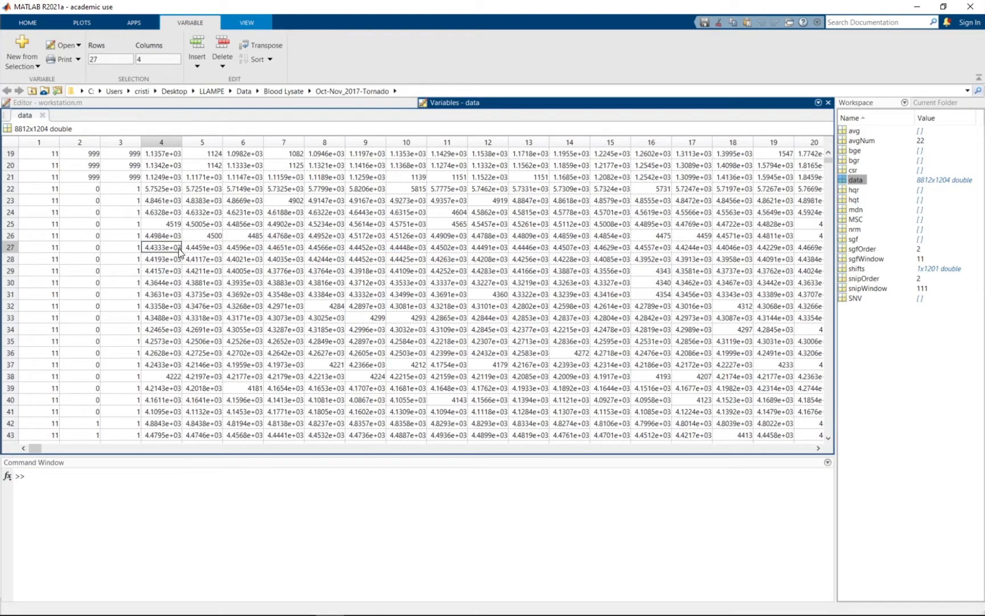
left_click(219, 251)
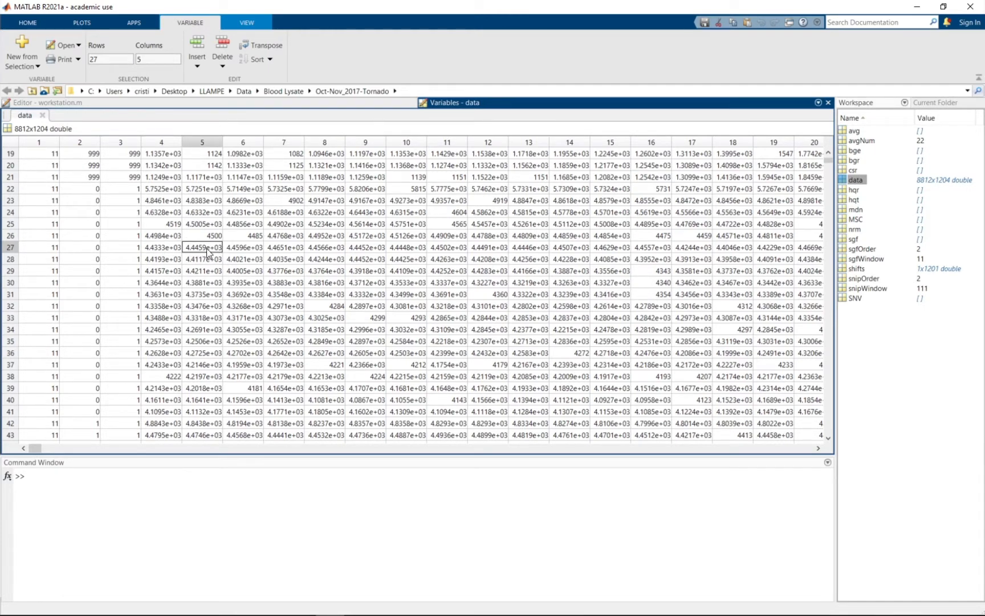
left_click(255, 252)
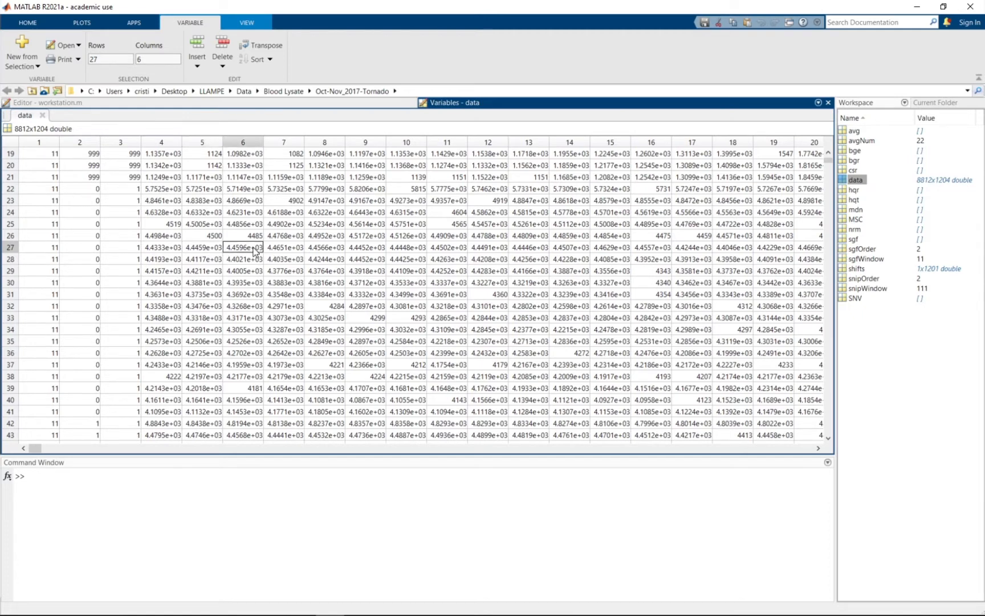
left_click(296, 252)
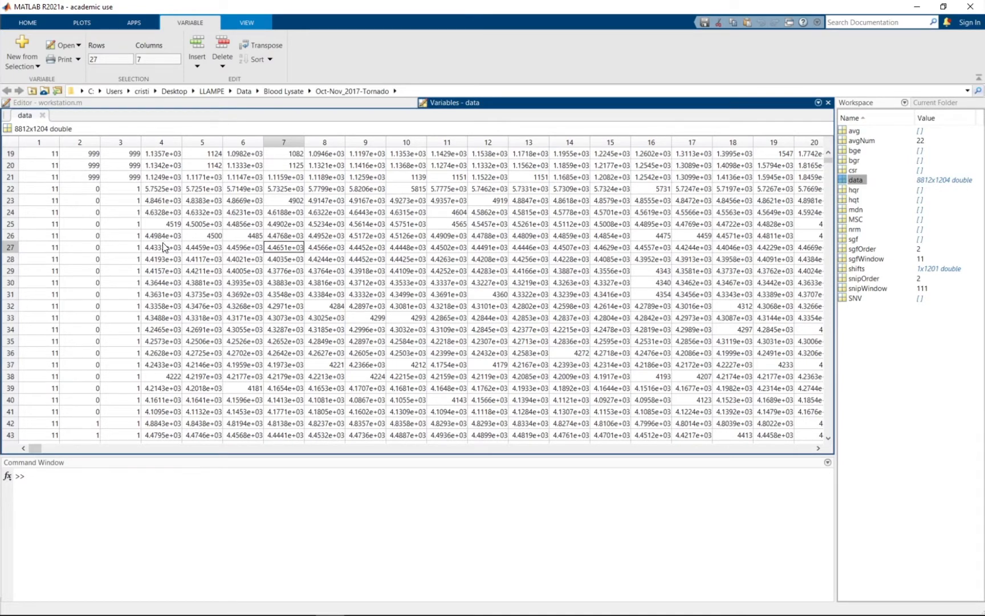
Re-examine the full row 27 spectrum, narrowing the selection to its values in columns 4 to 6 and finally column 5.
left_click_drag(160, 245, 788, 247)
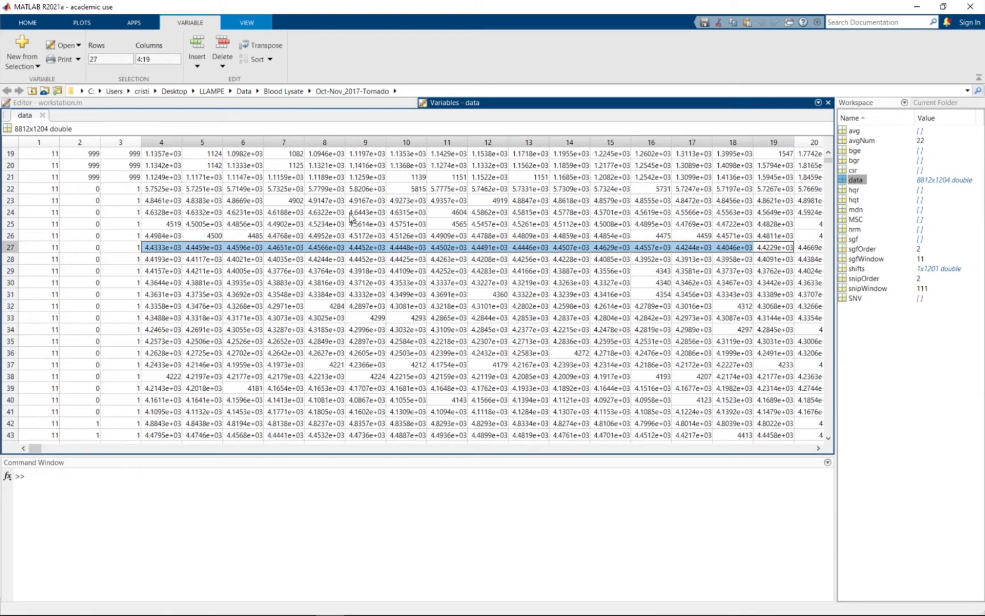
left_click(169, 249)
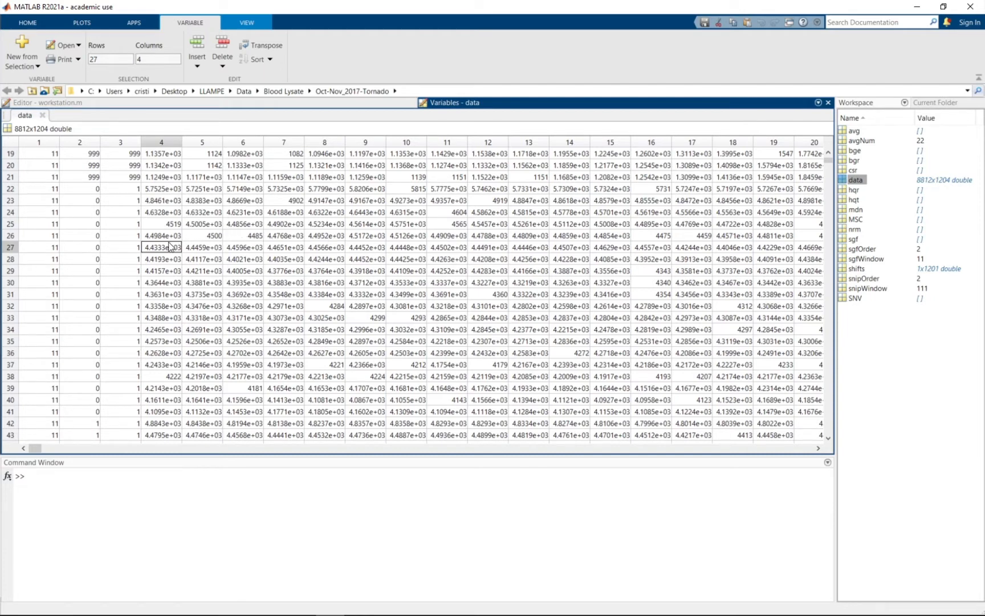
left_click_drag(150, 252, 757, 249)
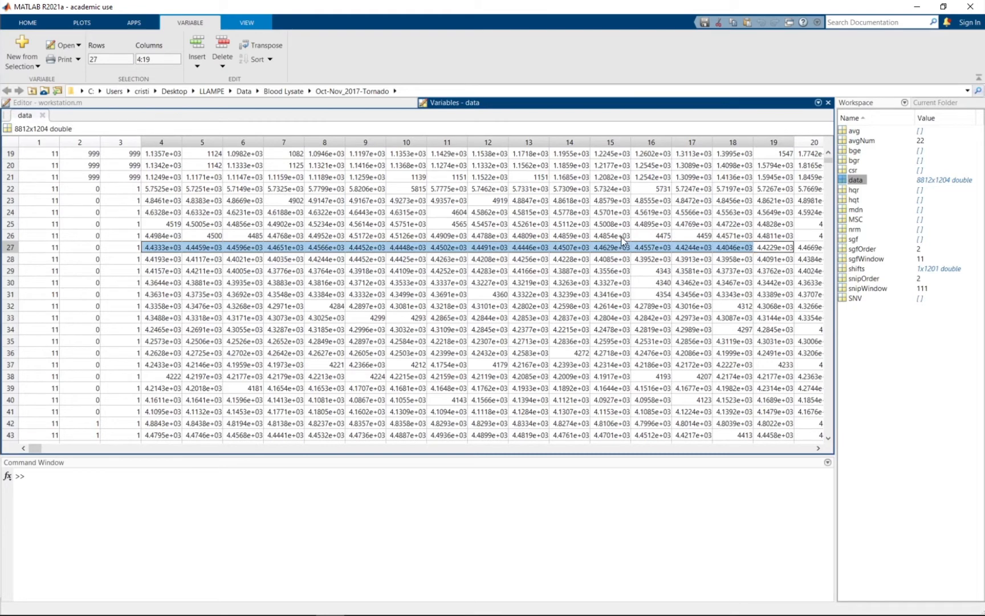
left_click(405, 237)
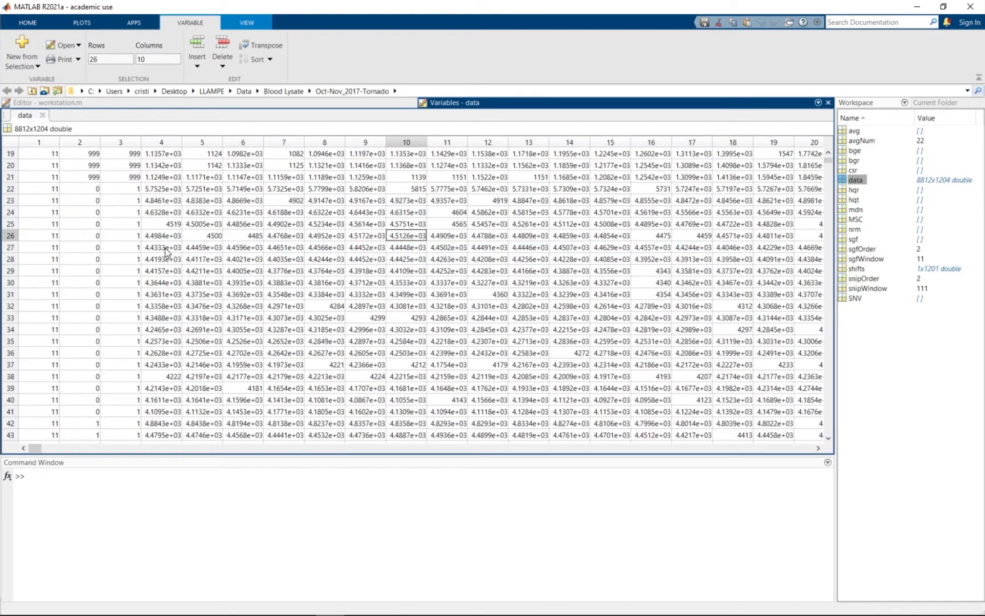
left_click_drag(164, 247, 251, 249)
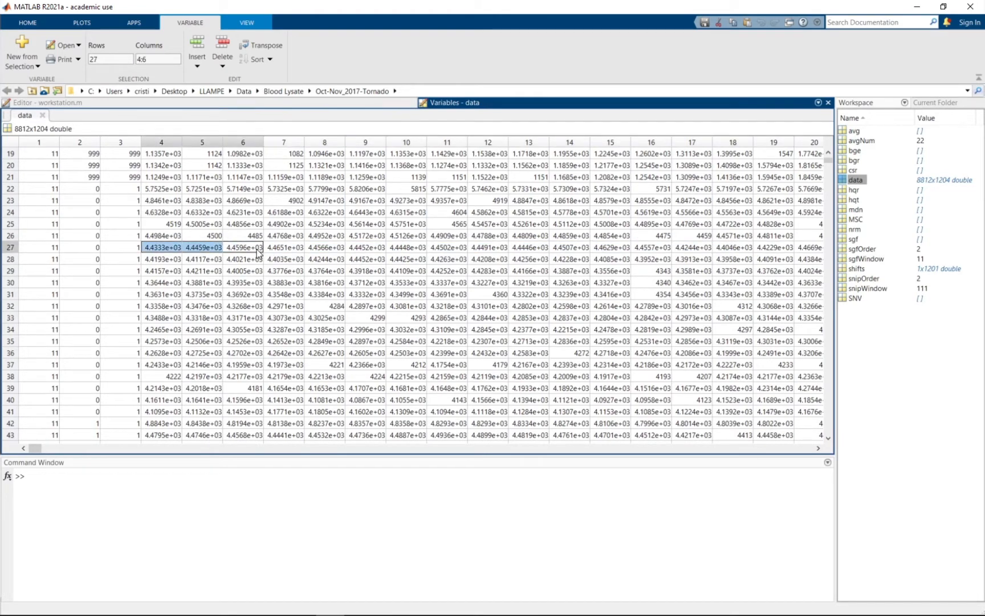
left_click(199, 247)
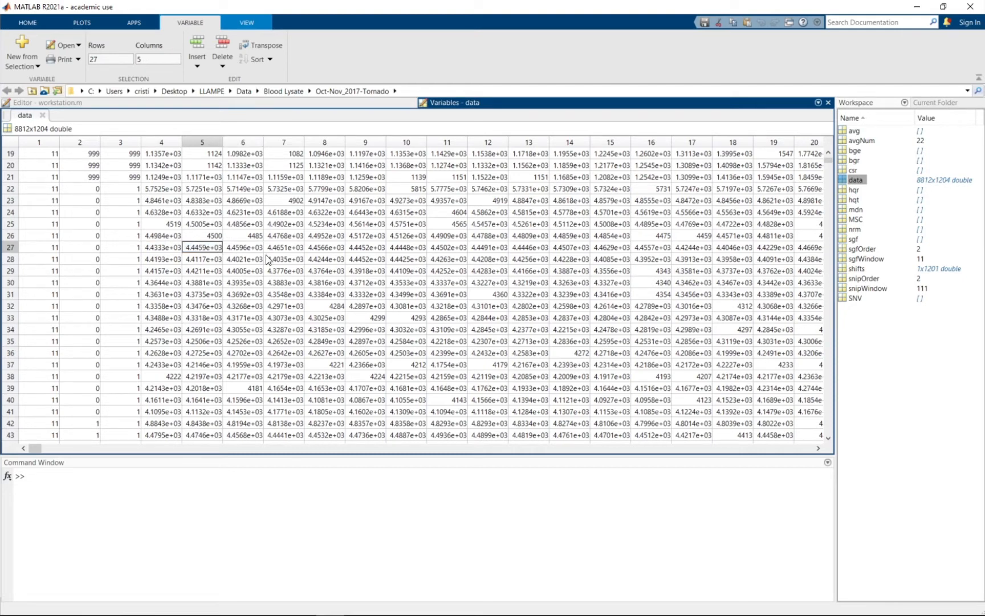
Below the preprocessing options in workstation.m, start the call all = prepSet(data, 17, [0,5], -1, []) with an empty preprocessing list and no closing parenthesis.
left_click(228, 104)
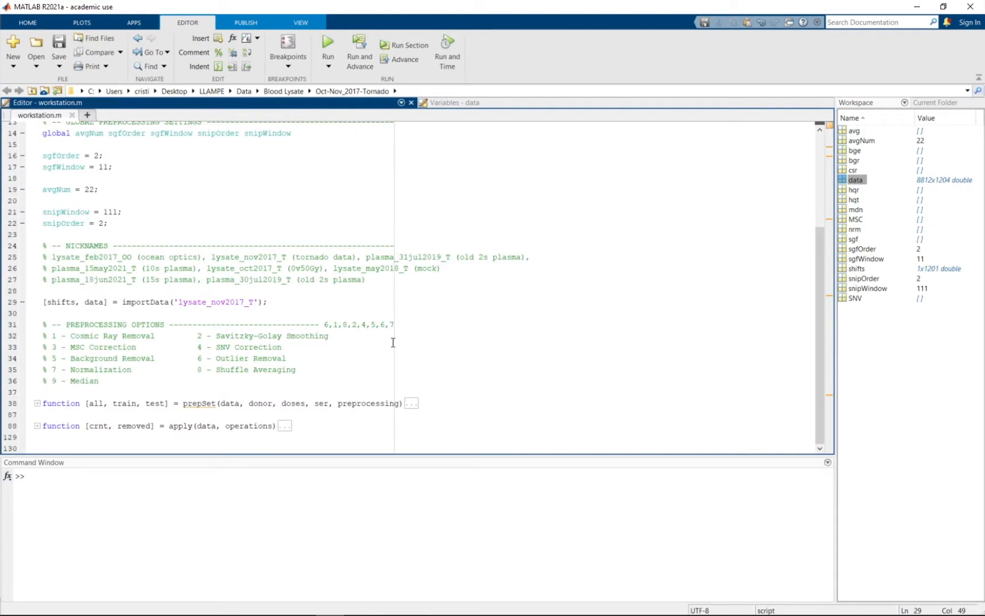
left_click(159, 378)
key("Return")
key("Return")
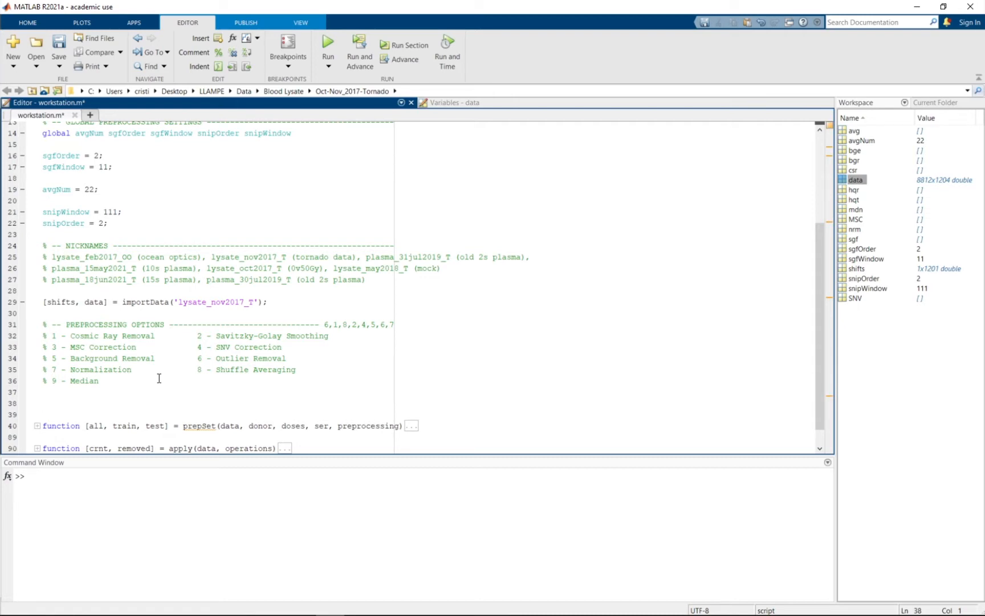
type("all")
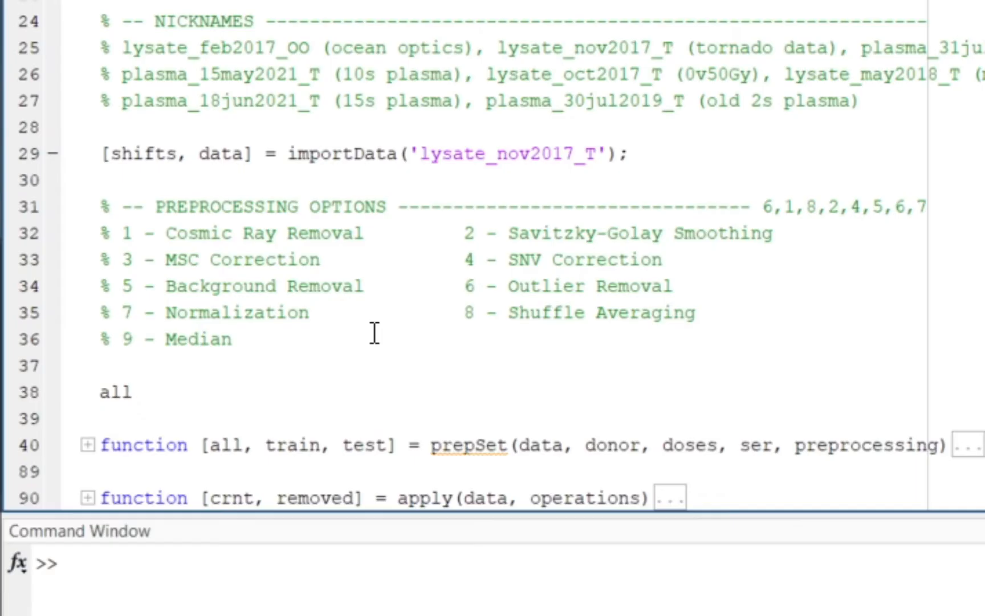
type(" = prepSet")
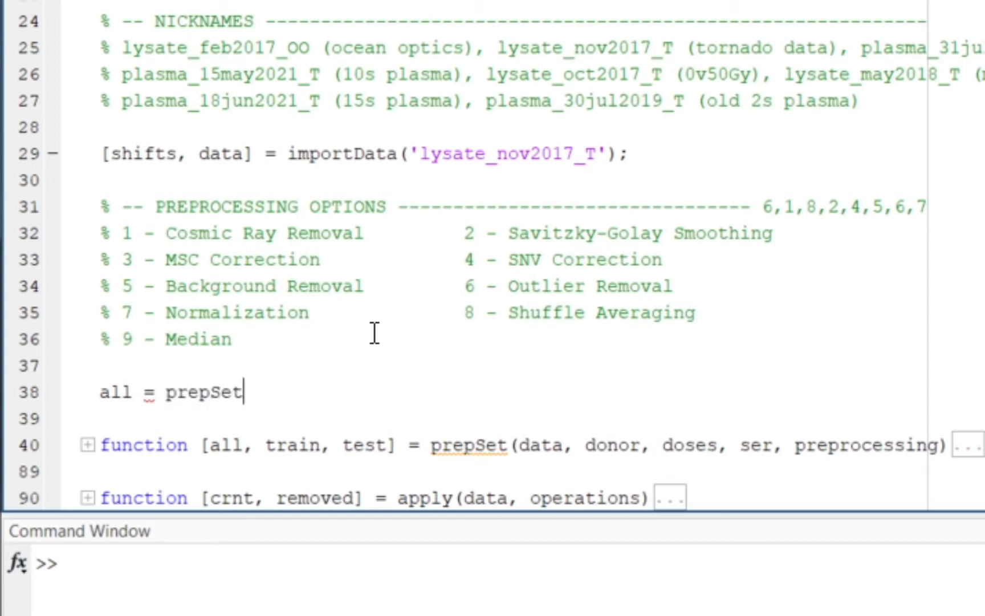
type("(data")
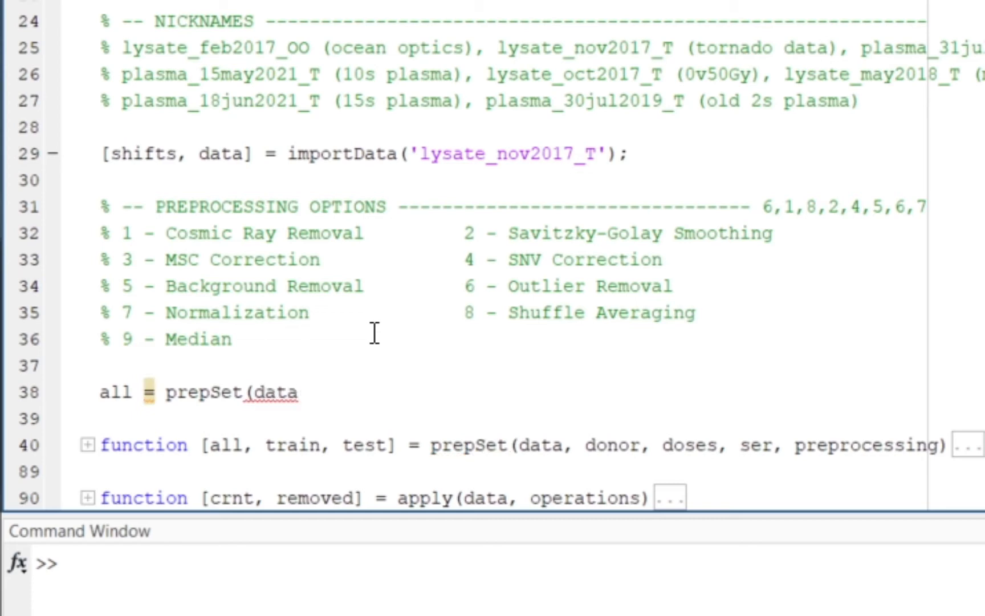
type(", 17")
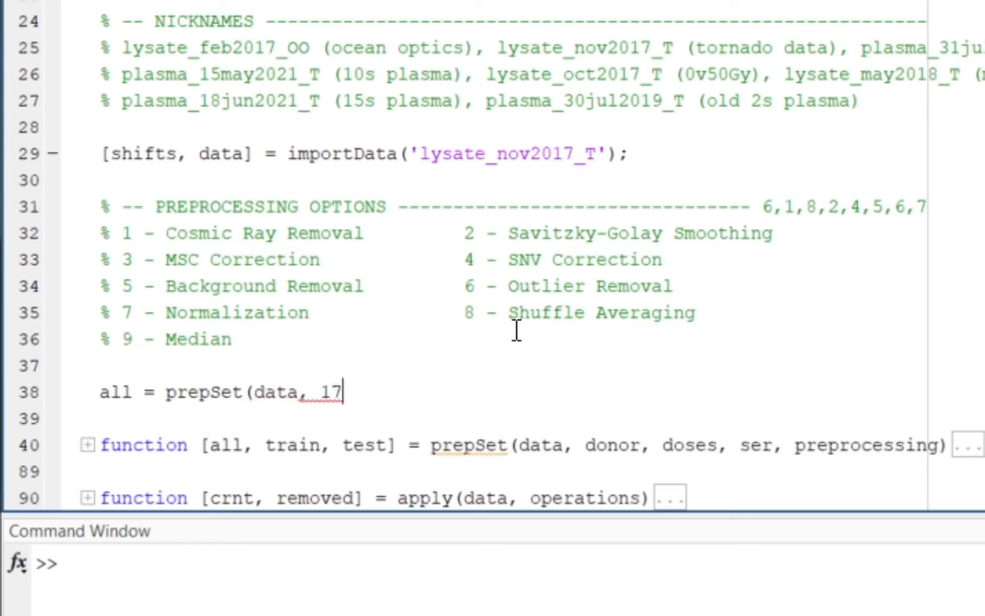
type(", [0,5")
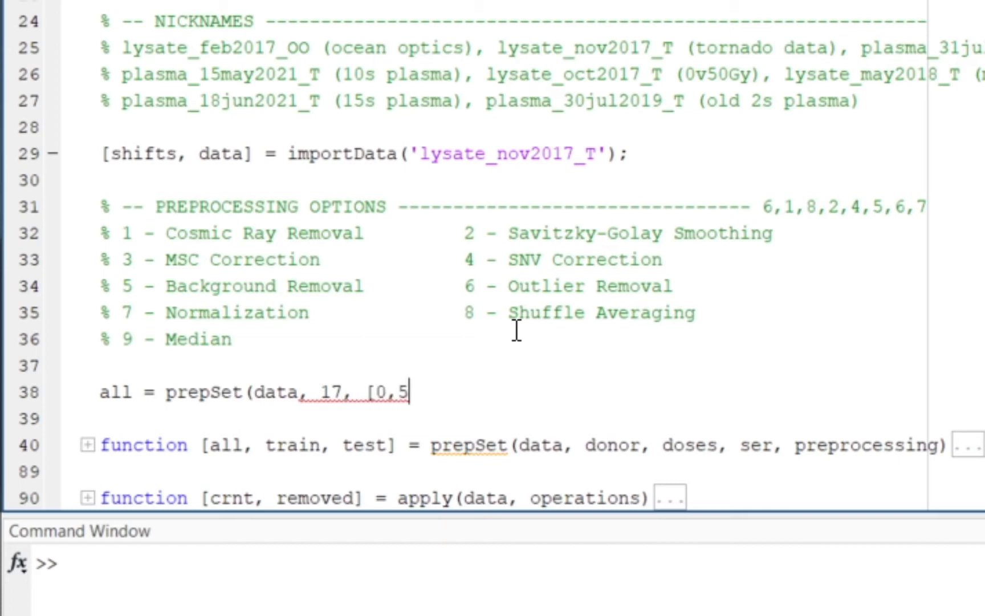
type("],")
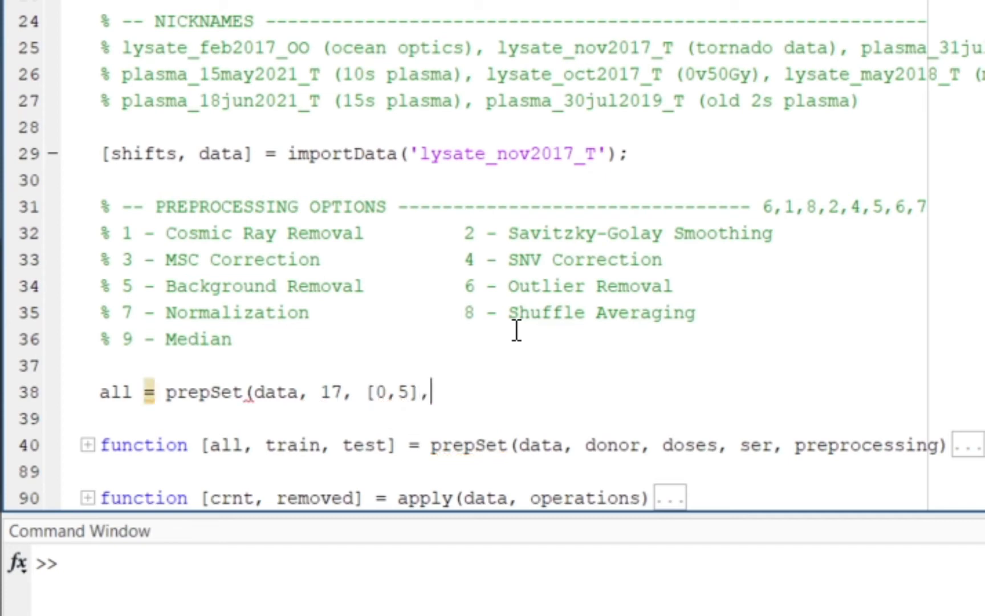
type(" -1, [")
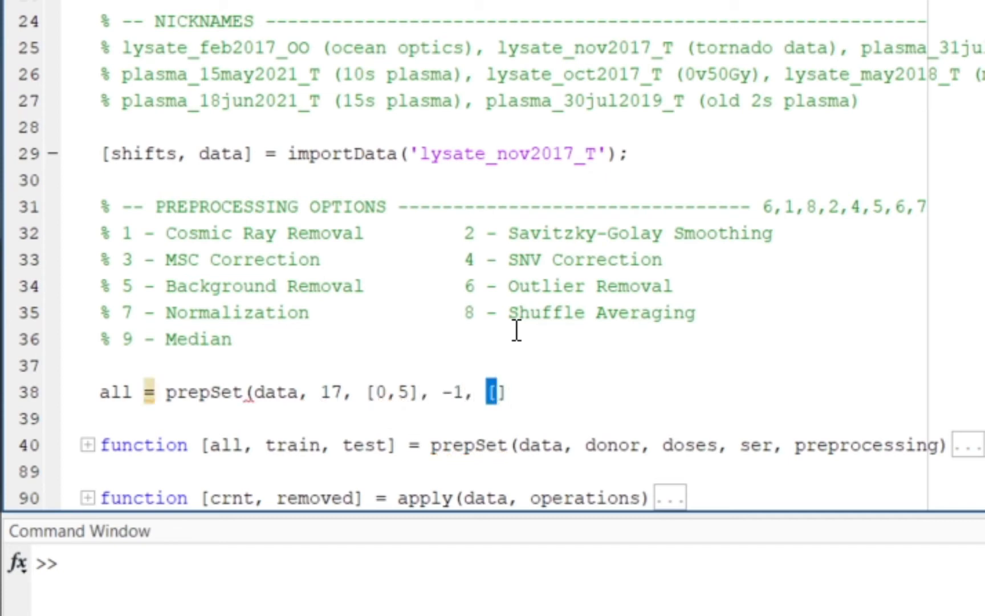
Fill the call's preprocessing list with 6,1,8,2,4,5,6,7 copied from the options header, close the statement with a semicolon, and run the script.
left_click_drag(762, 207, 939, 206)
key("ctrl+c")
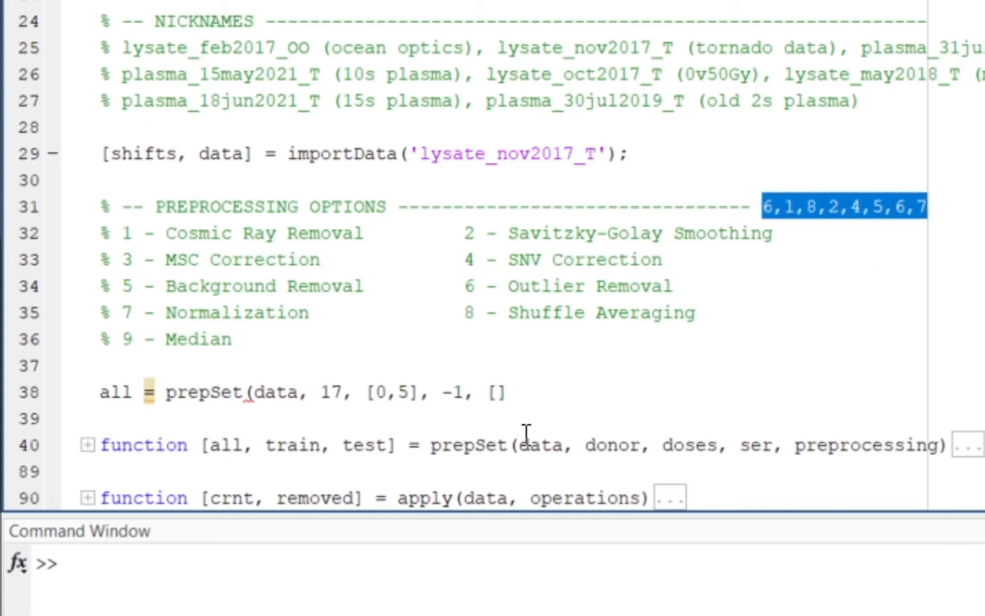
left_click(494, 392)
key("ctrl+v")
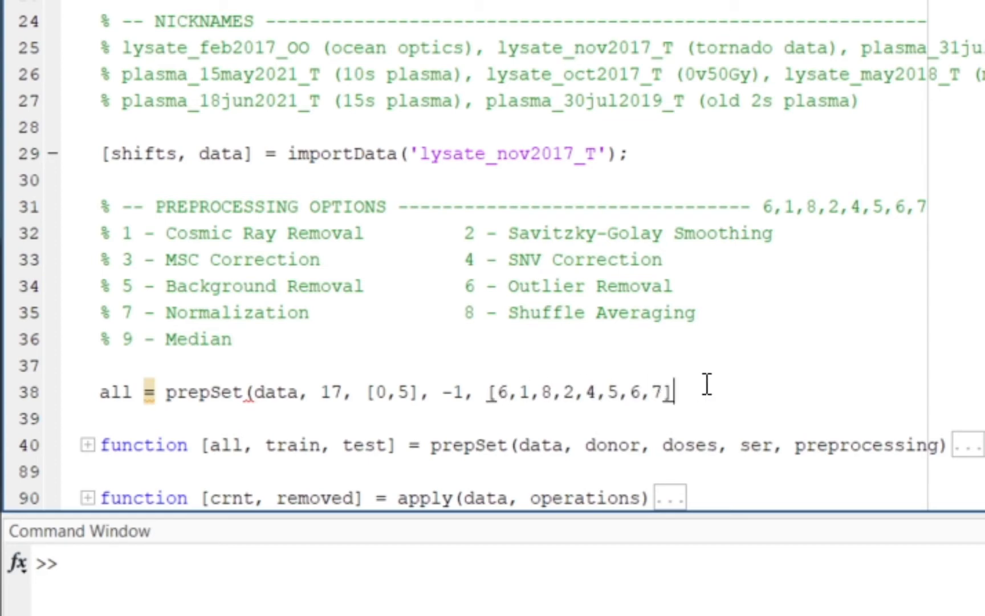
type(");")
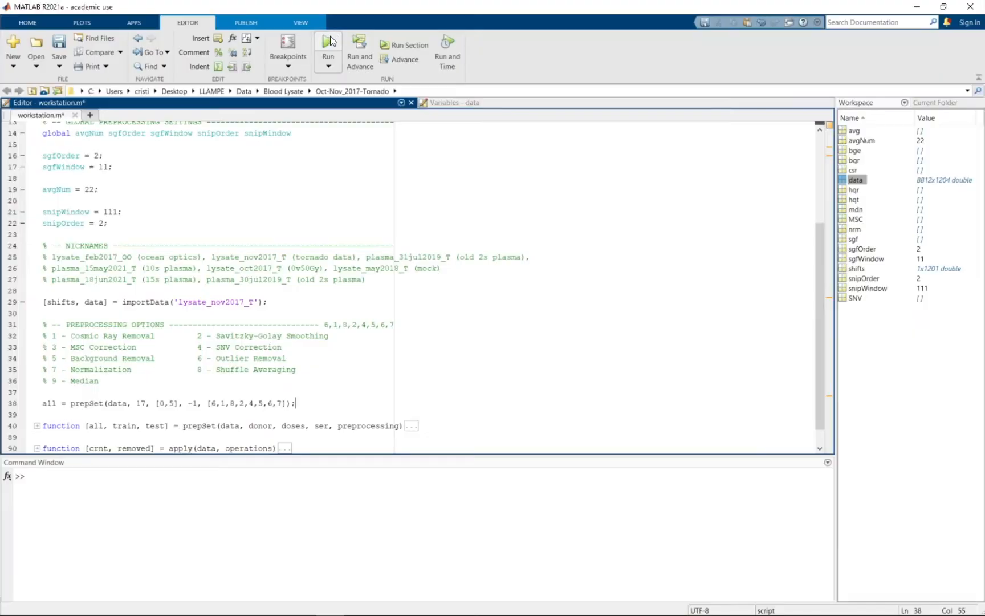
left_click(330, 41)
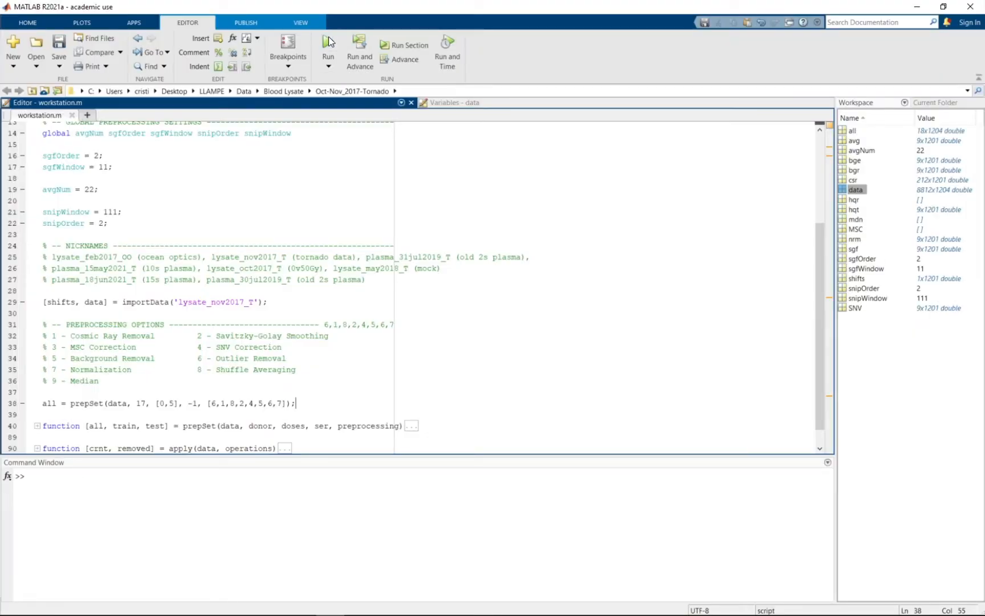
Open the variable all and examine the dose labels in column 2, highlighting rows 10 to 18.
double_click(854, 130)
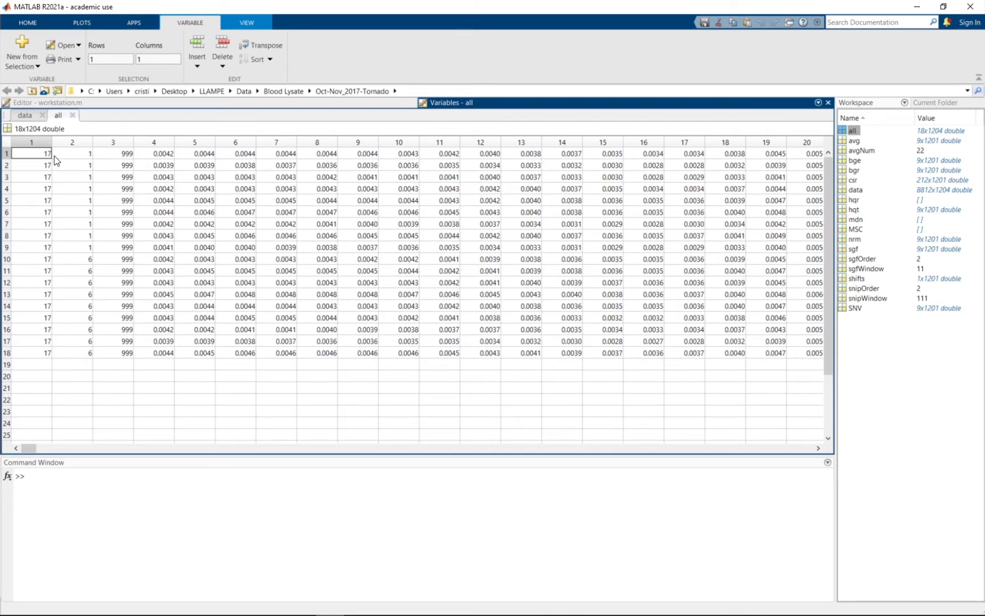
left_click_drag(72, 152, 89, 358)
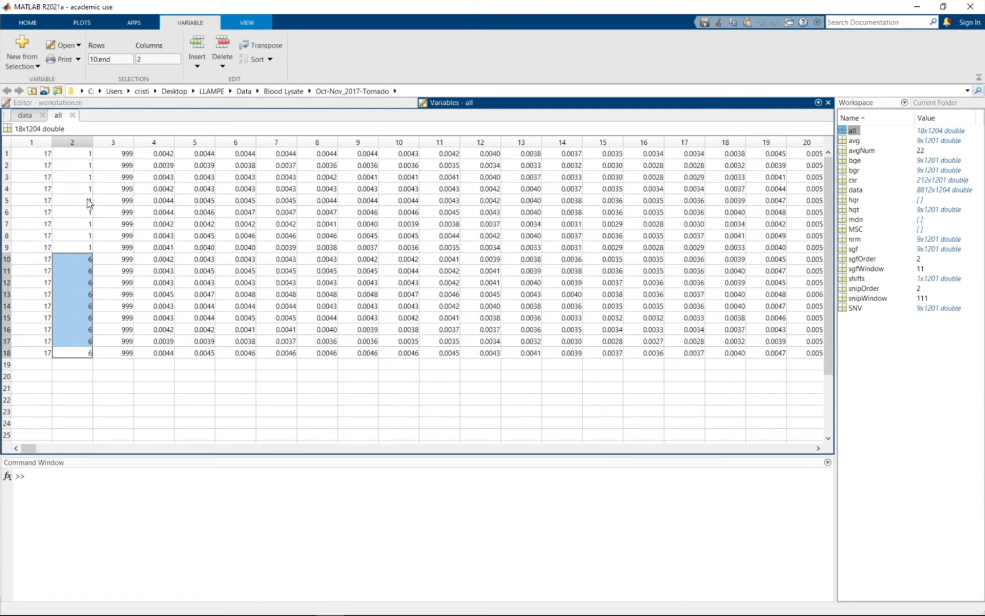
left_click(81, 248)
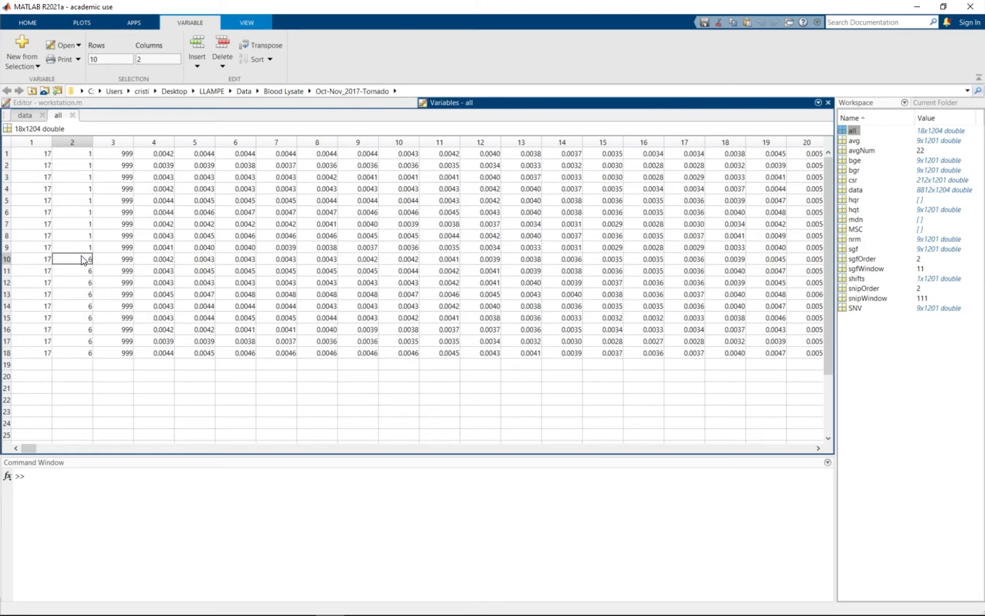
Set avgNum to 12 in the global preprocessing settings and rerun the script.
left_click(161, 103)
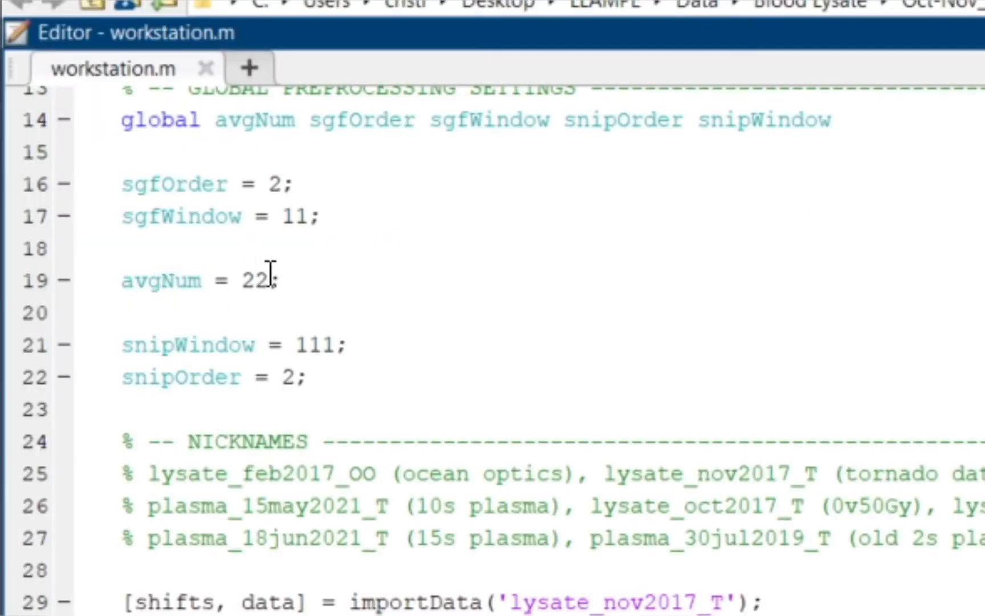
left_click_drag(269, 281, 242, 281)
left_click(324, 280)
key("BackSpace")
key("BackSpace")
type("12")
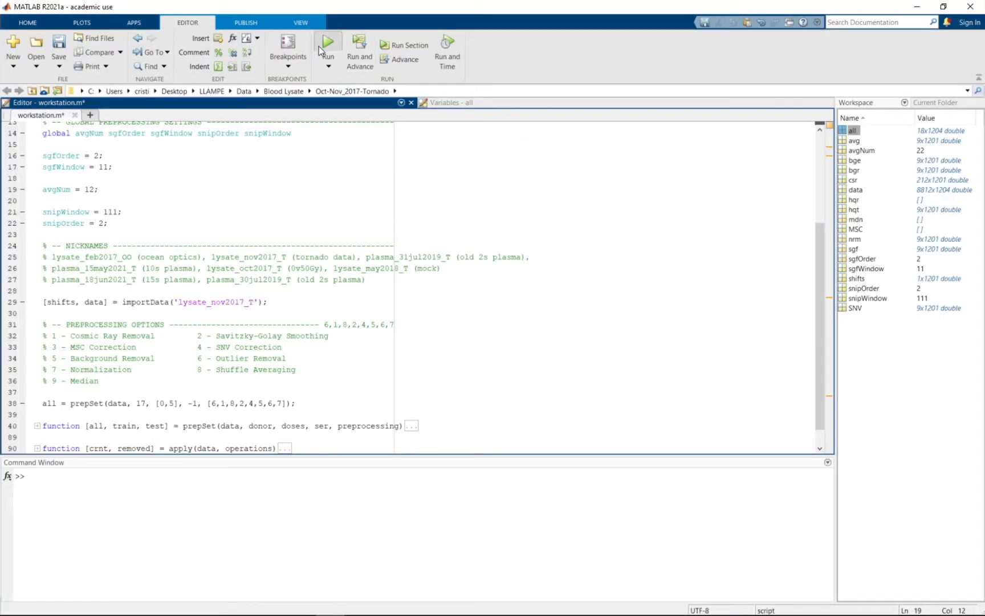
left_click(323, 49)
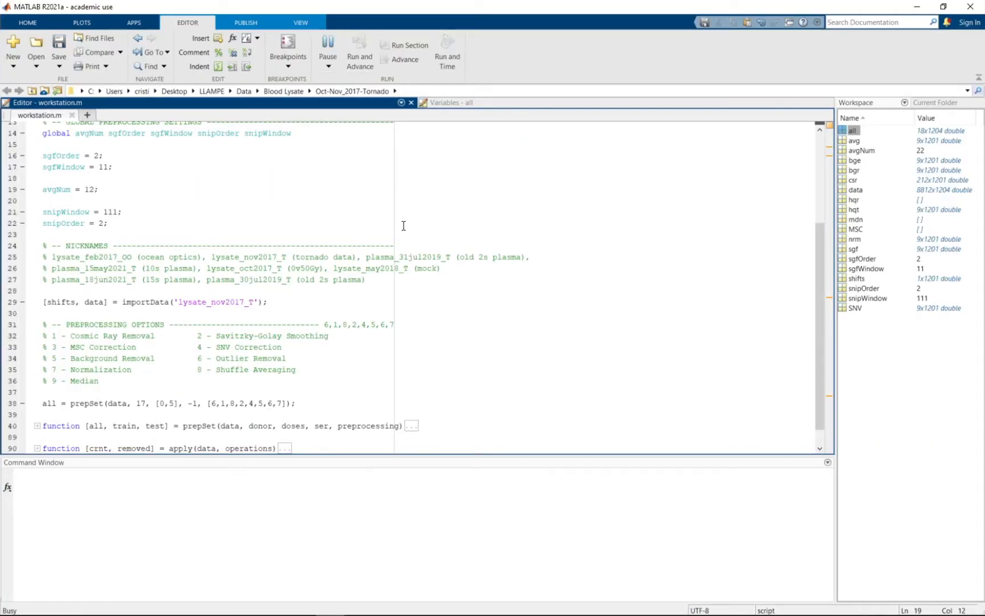
Reopen the regenerated variable all and look through its rows from first to last.
left_click(854, 130)
double_click(854, 131)
scroll(203, 286, "down", 5)
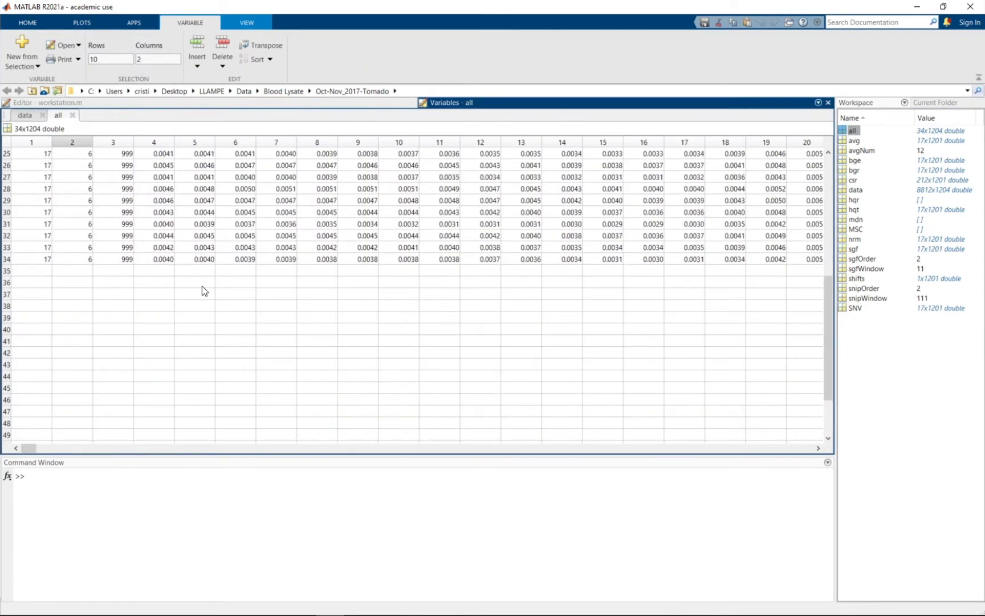
scroll(203, 290, "up", 4)
scroll(204, 290, "up", 1)
scroll(205, 291, "down", 3)
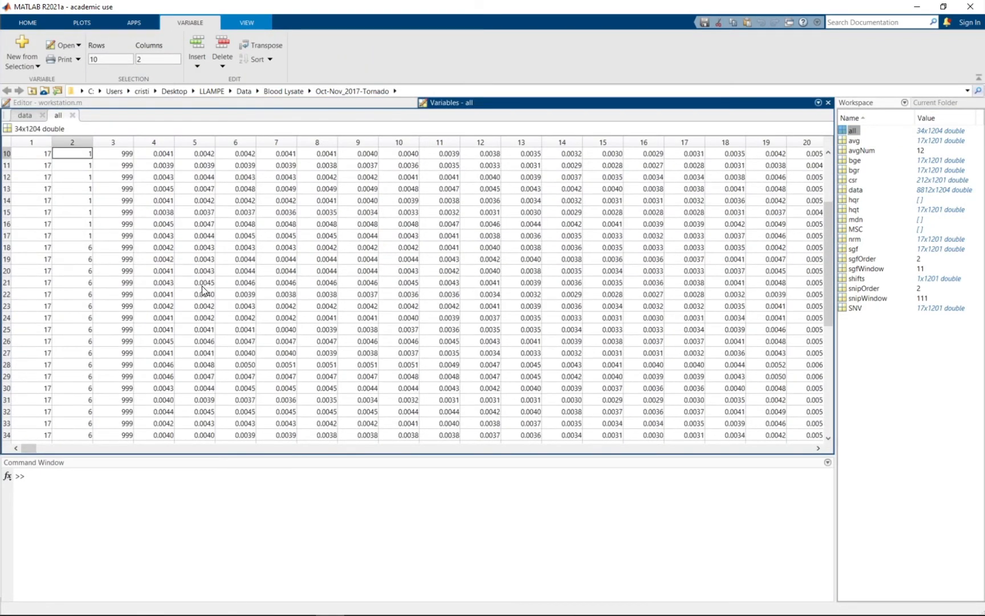
scroll(204, 291, "up", 3)
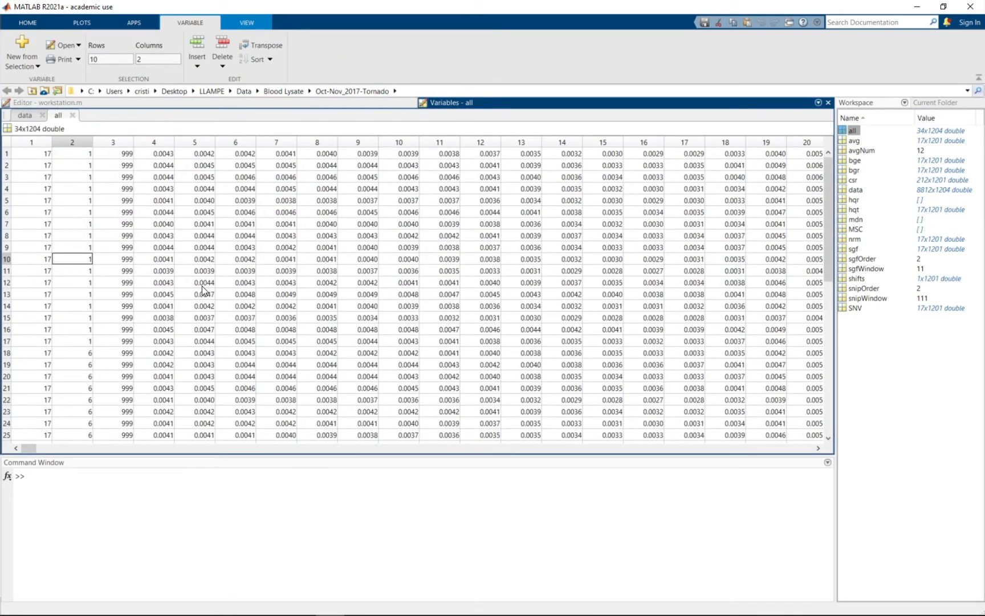
Launch the PLS Workspace Browser with the browse command and place its window over the script.
left_click(51, 103)
left_click(290, 300)
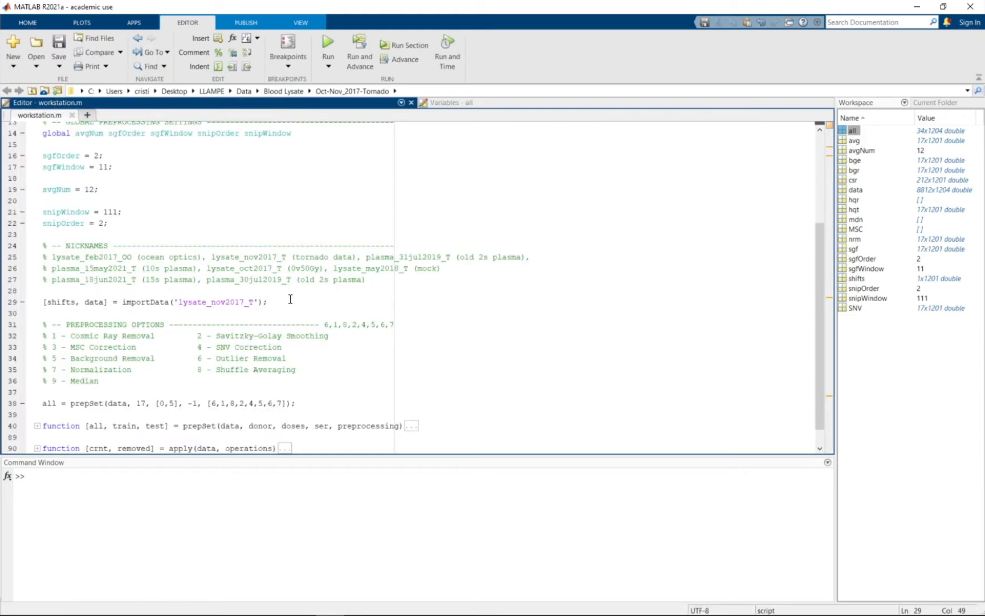
left_click(165, 544)
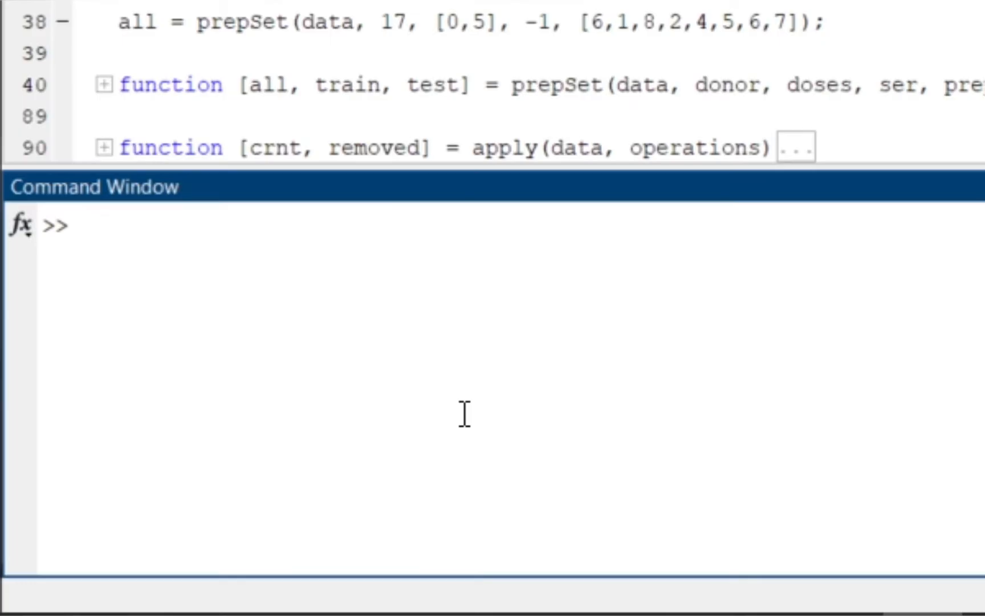
type("browse")
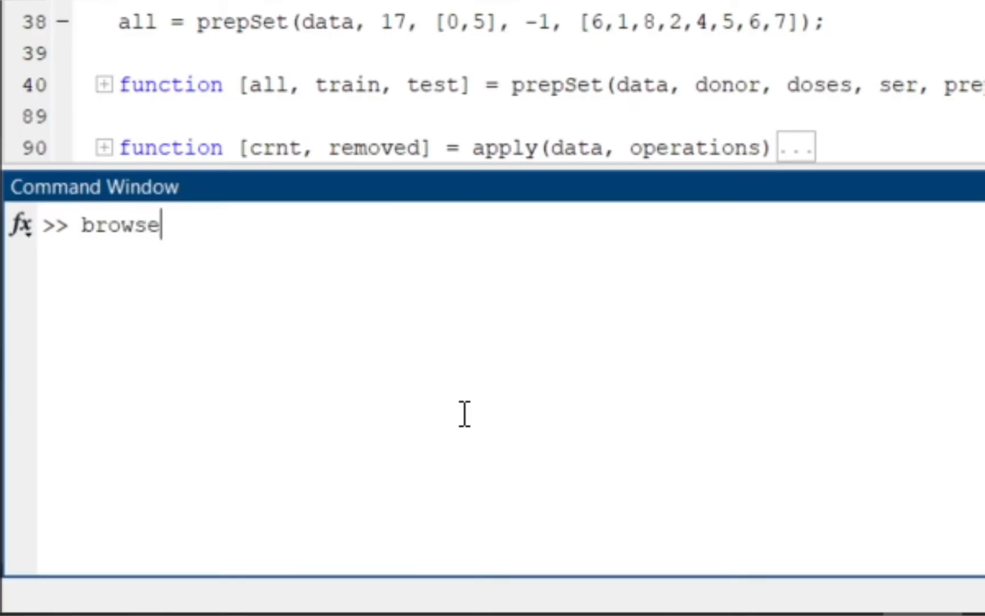
key("Return")
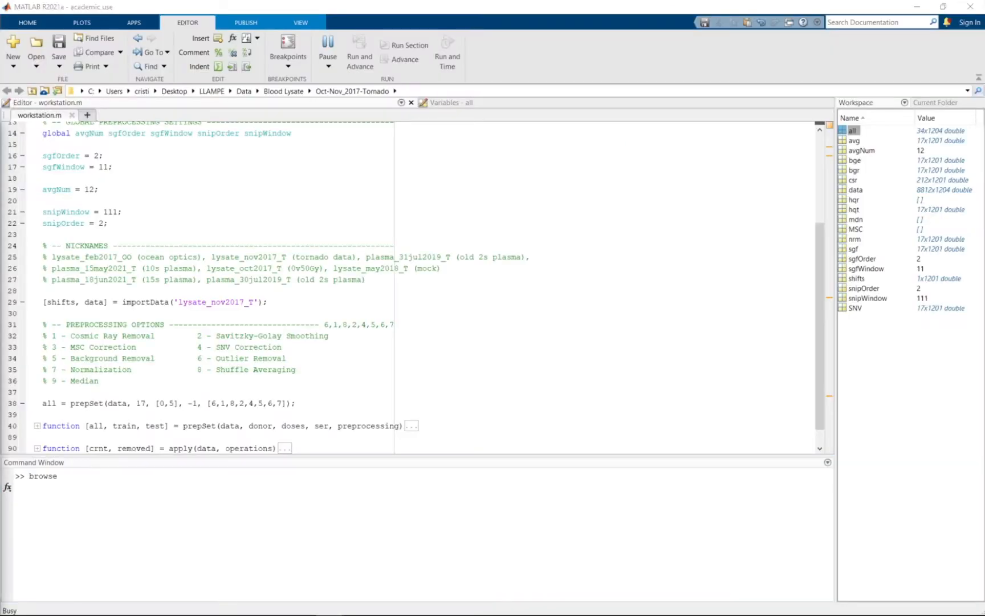
left_click_drag(0, 91, 288, 108)
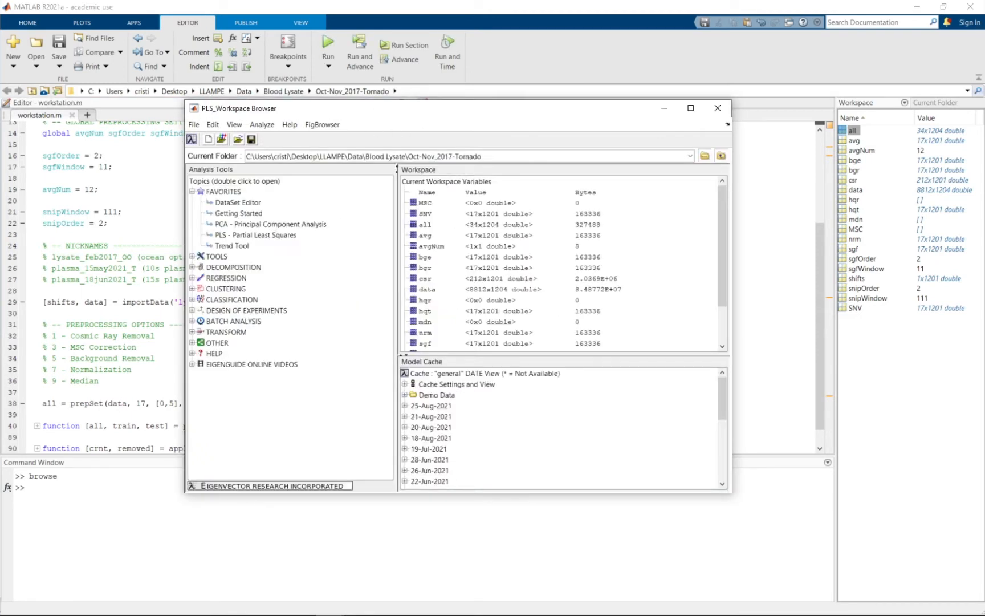
left_click_drag(370, 110, 385, 94)
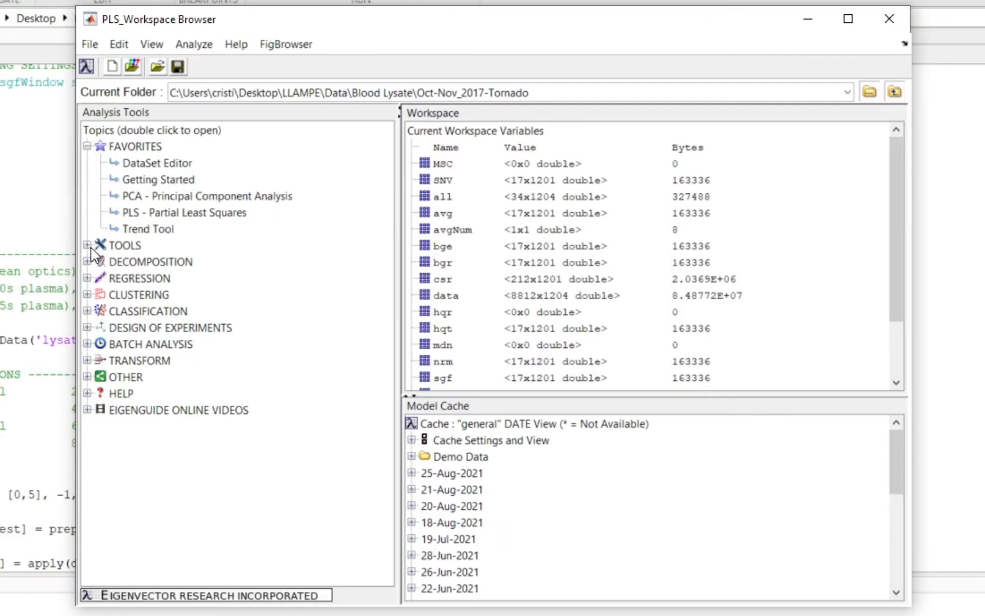
Examine the analysis methods offered in the Tools, Decomposition and Regression groups of the PLS Workspace Browser.
left_click(87, 246)
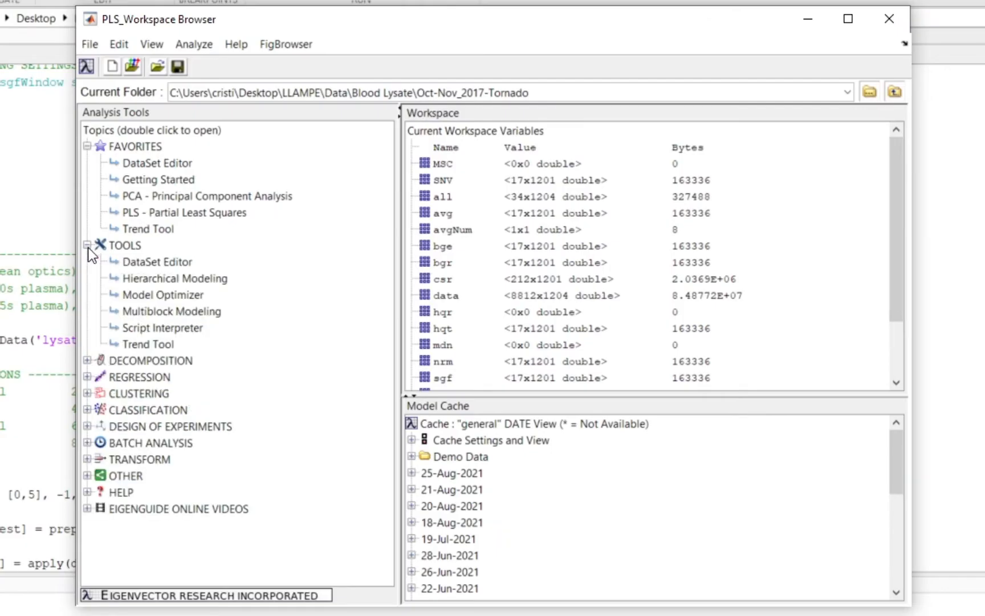
left_click(87, 245)
left_click(87, 261)
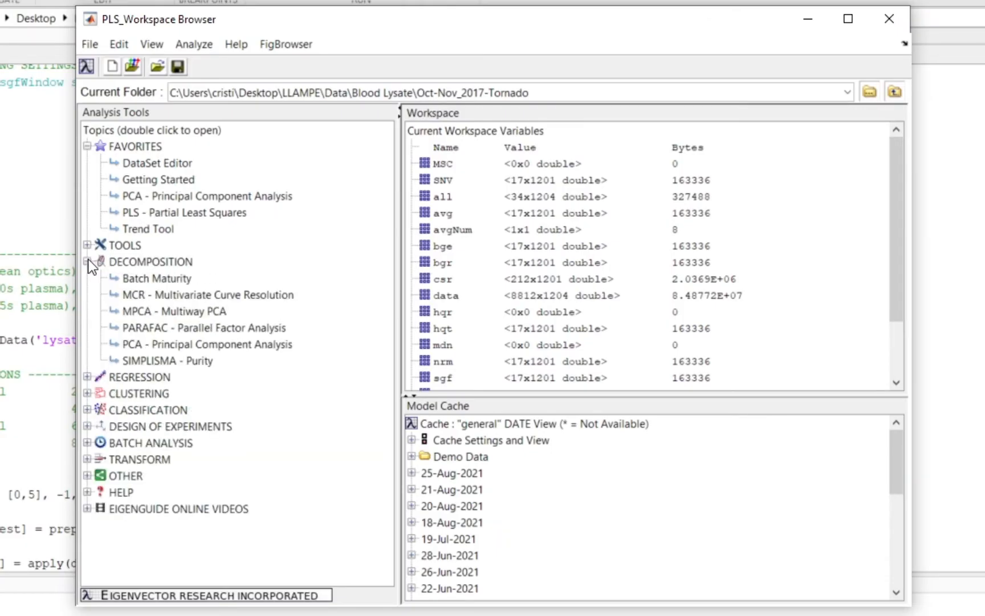
left_click(87, 261)
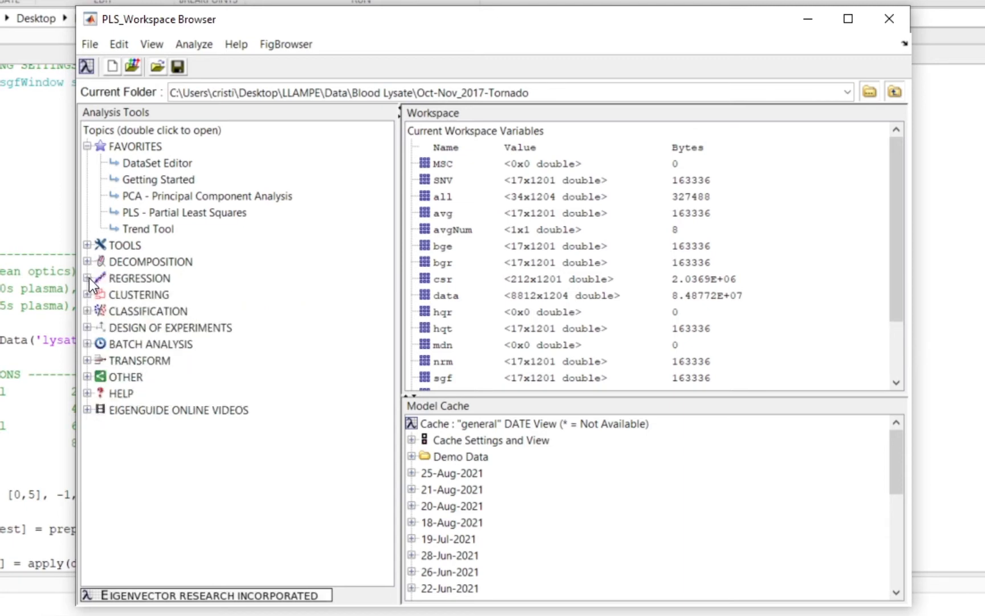
left_click(87, 278)
left_click(87, 278)
left_click(153, 261)
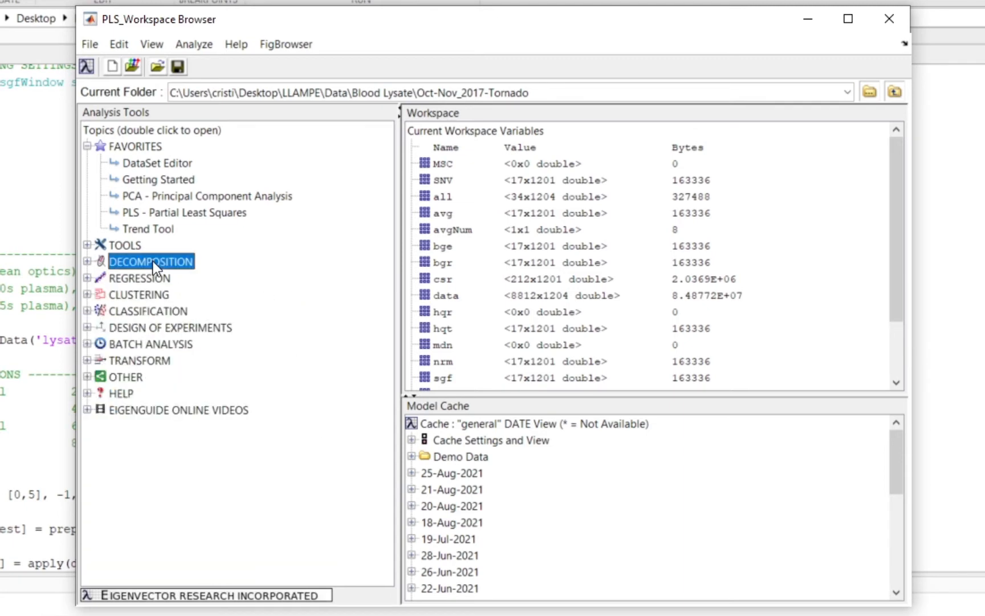
Open PCA - Principal Component Analysis from the Decomposition group and move its Analysis window so it is fully visible.
left_click(88, 261)
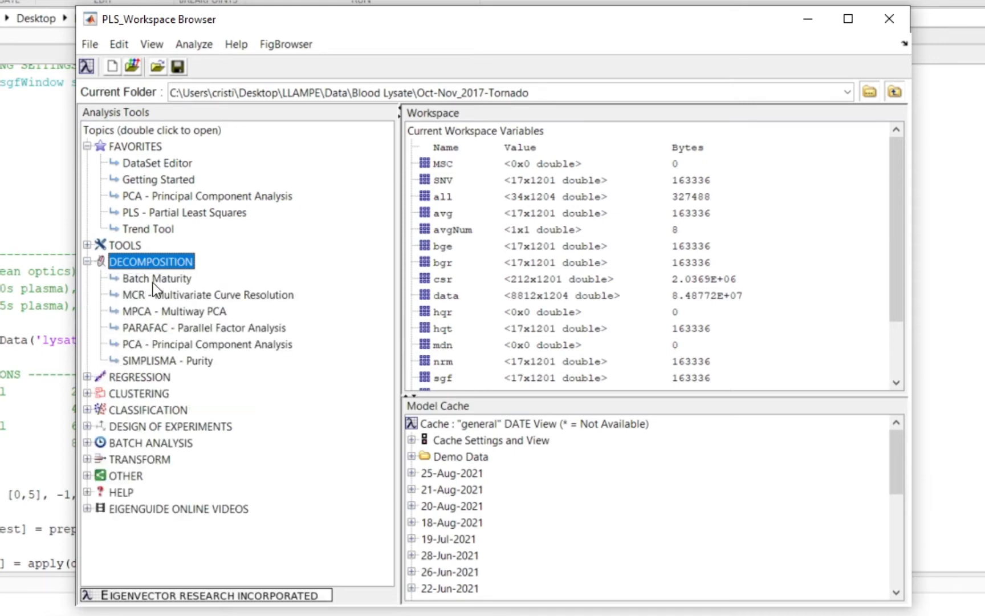
left_click(134, 343)
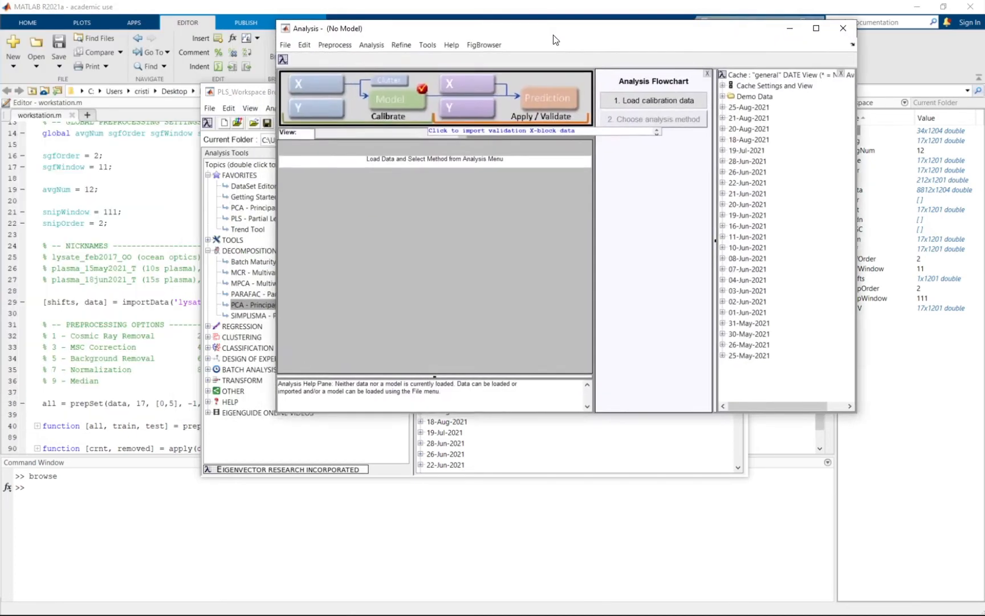
left_click_drag(554, 35, 502, 128)
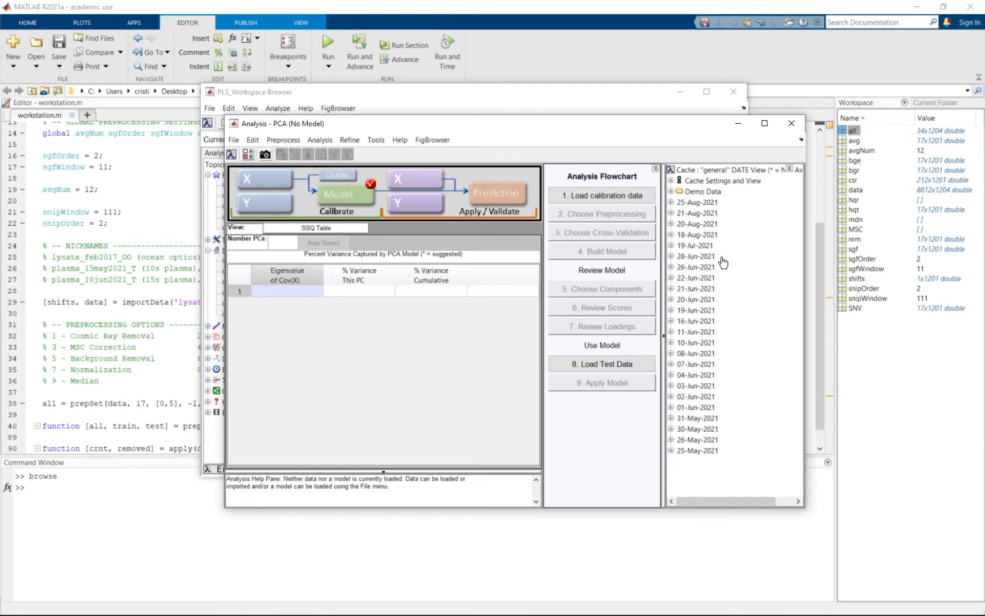
Close the open PLS windows, launch a PCA Analysis window with the pca command and place it over the script.
left_click(735, 91)
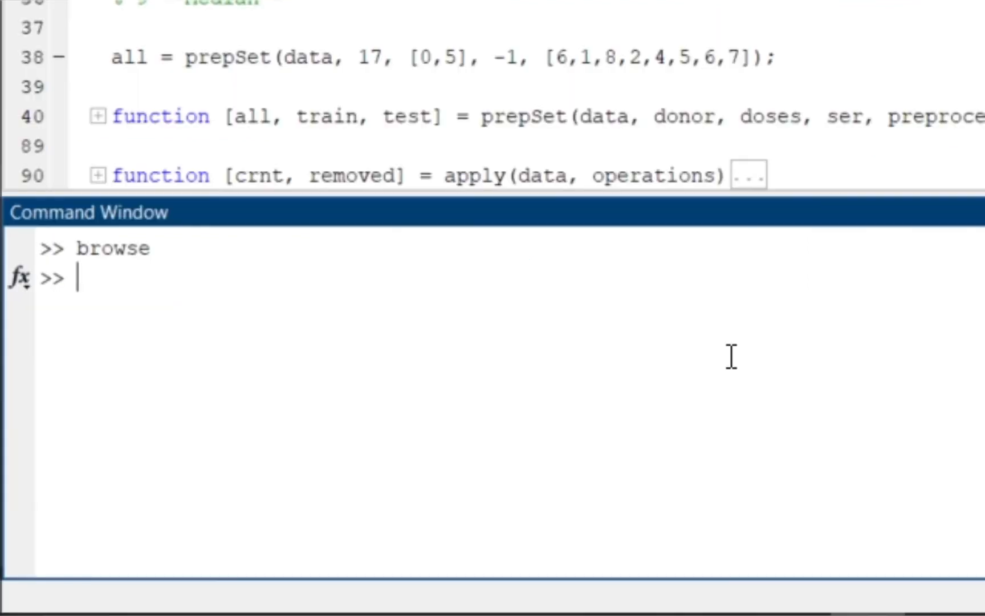
type("pca")
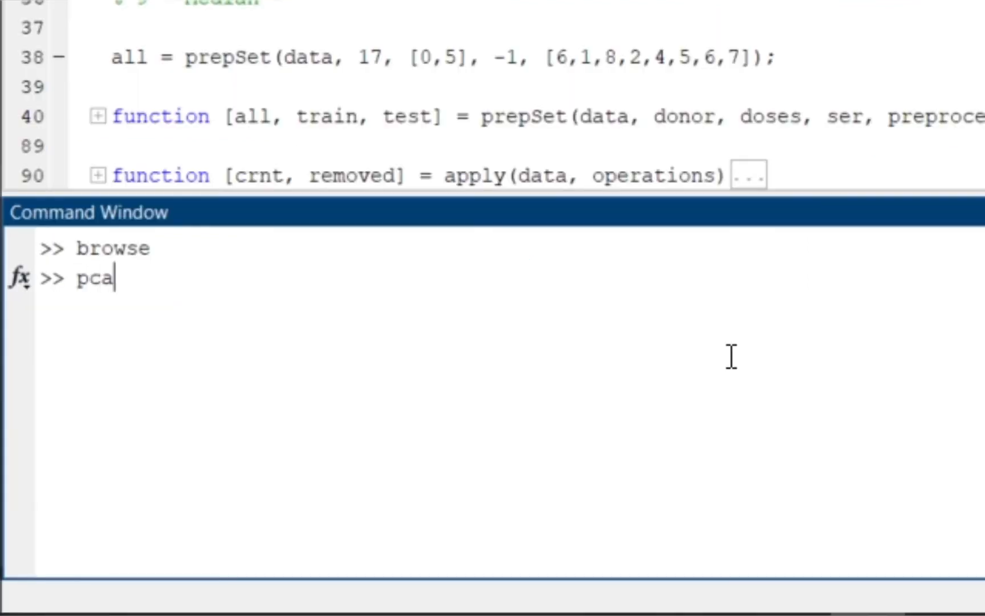
key("Return")
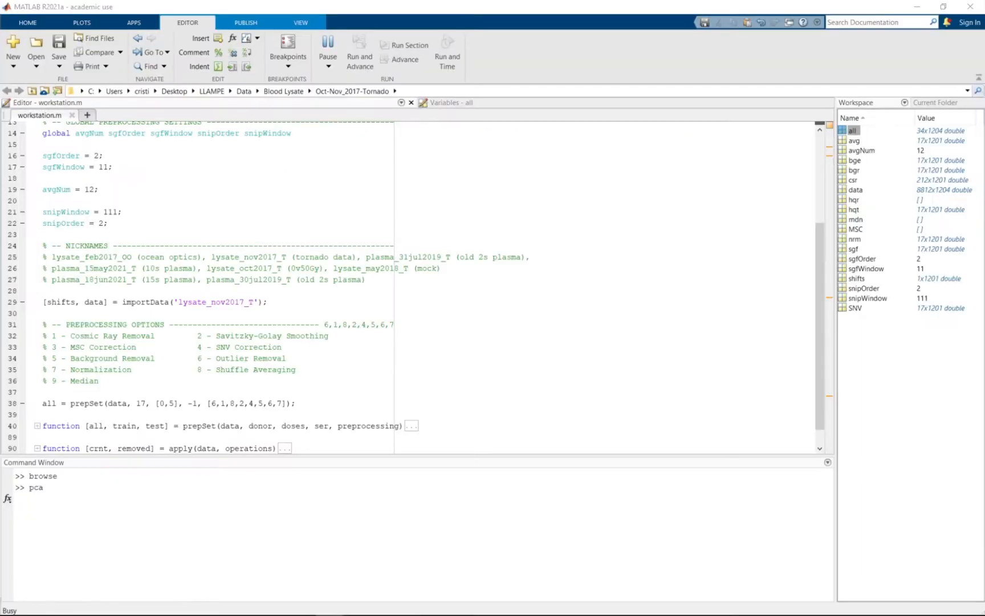
left_click_drag(291, 260, 355, 266)
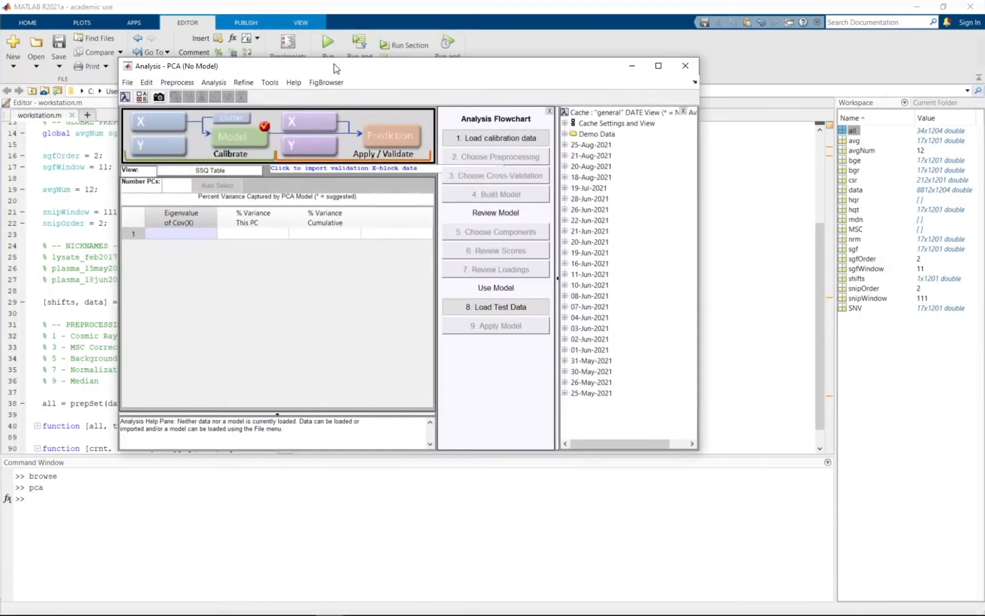
left_click_drag(335, 64, 407, 116)
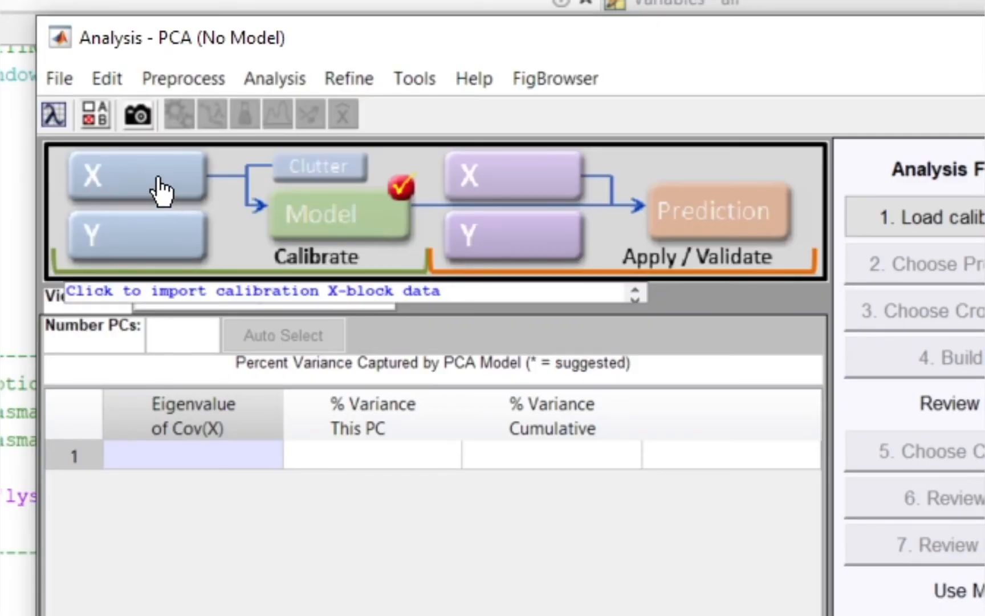
Load the workspace variable all as the calibration X-block data of the PCA analysis.
left_click(158, 179)
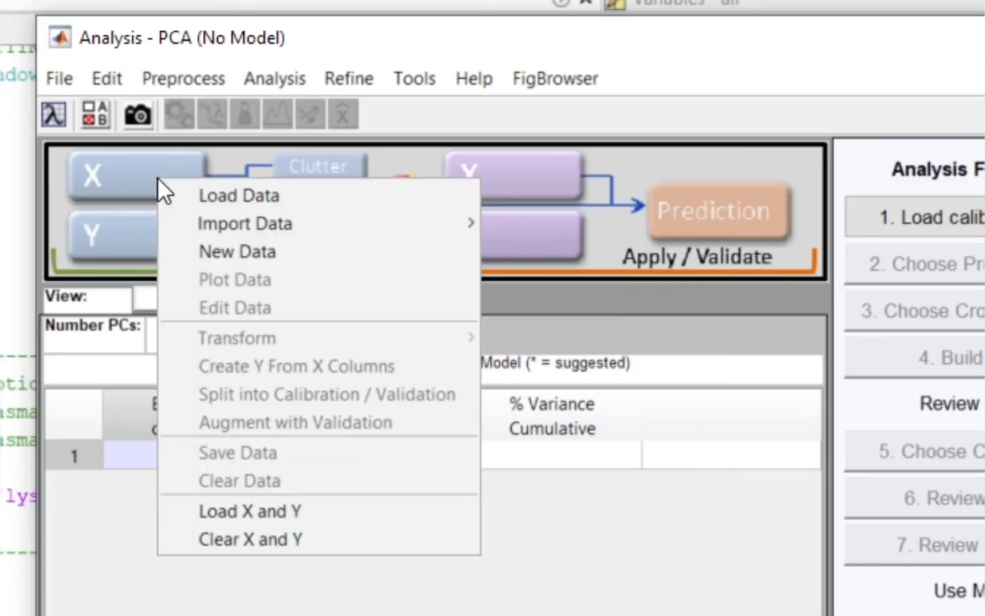
left_click(319, 197)
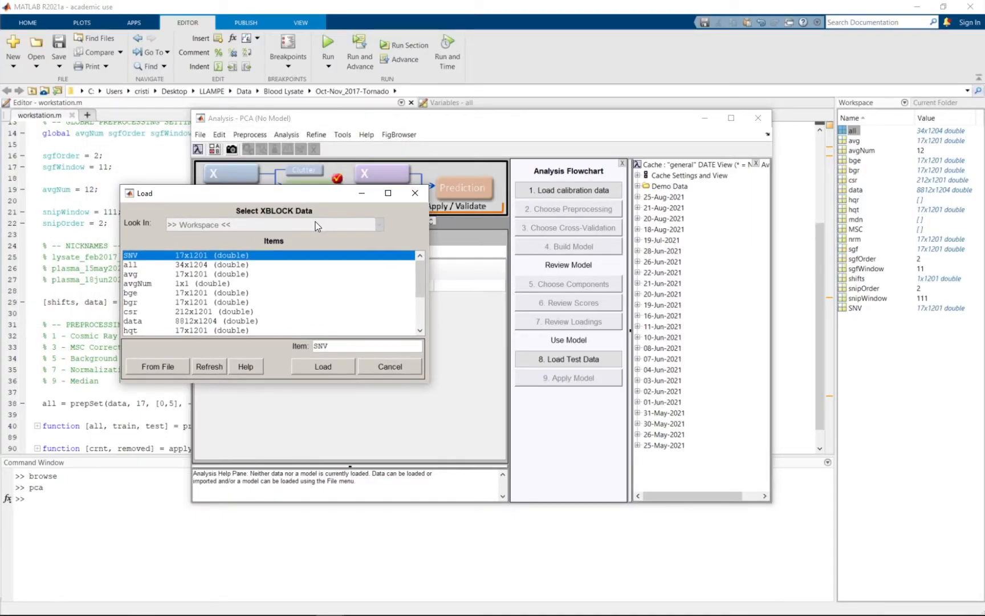
left_click_drag(264, 195, 264, 181)
mouse_move(421, 251)
left_mouse_down()
mouse_move(423, 291)
mouse_move(423, 234)
left_mouse_up()
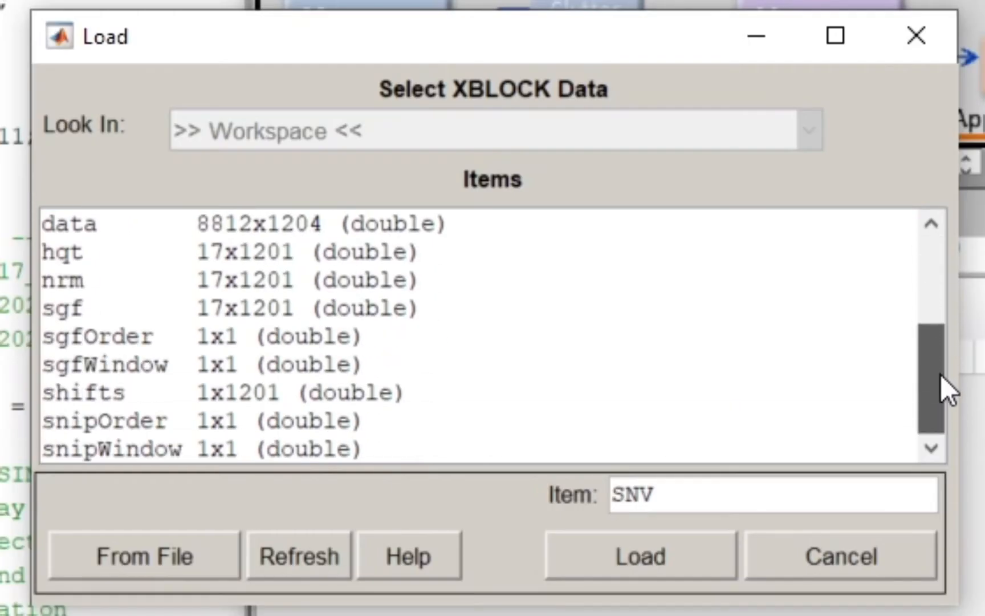
left_click_drag(941, 203, 950, 348)
left_click_drag(955, 390, 942, 238)
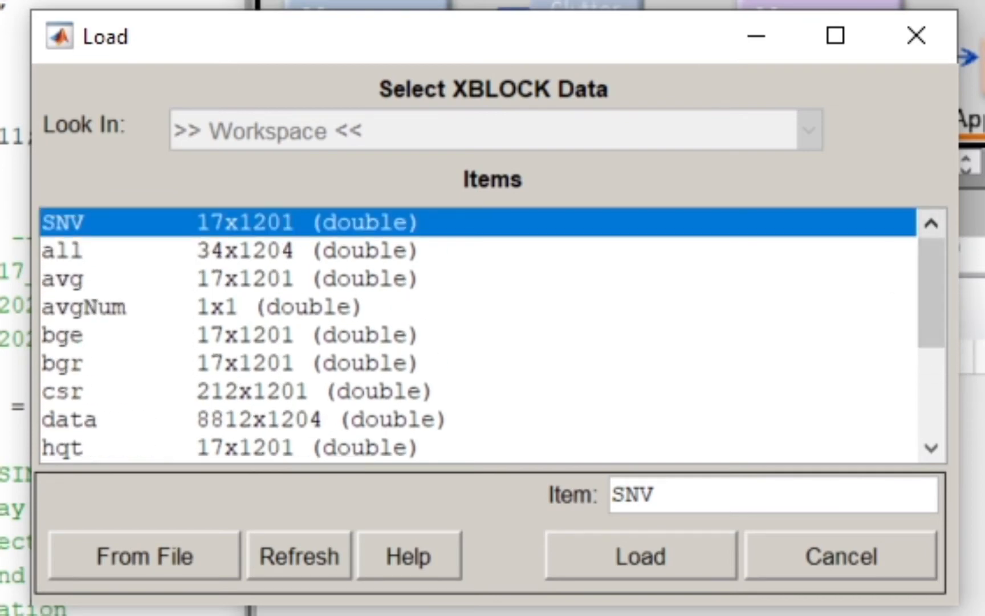
left_click(73, 250)
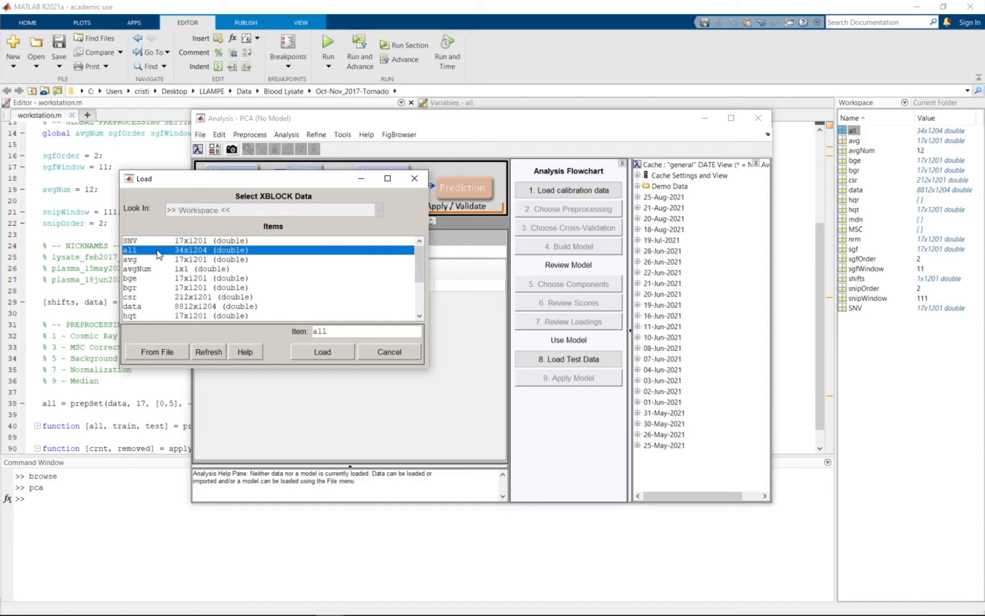
double_click(149, 250)
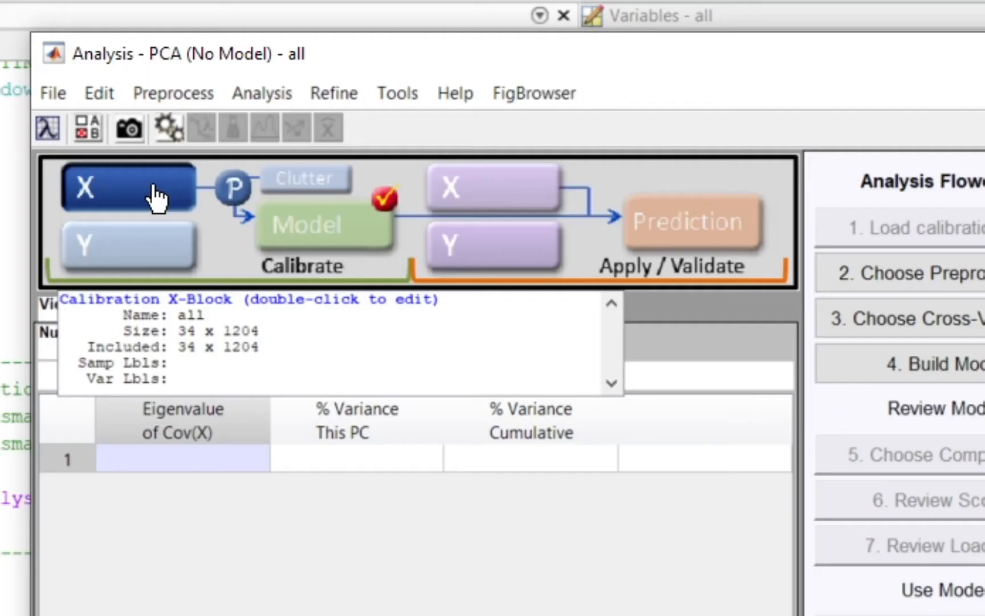
Open the calibration X-block for editing in the DataSet Editor and move its window so the whole table is visible.
left_click(242, 173)
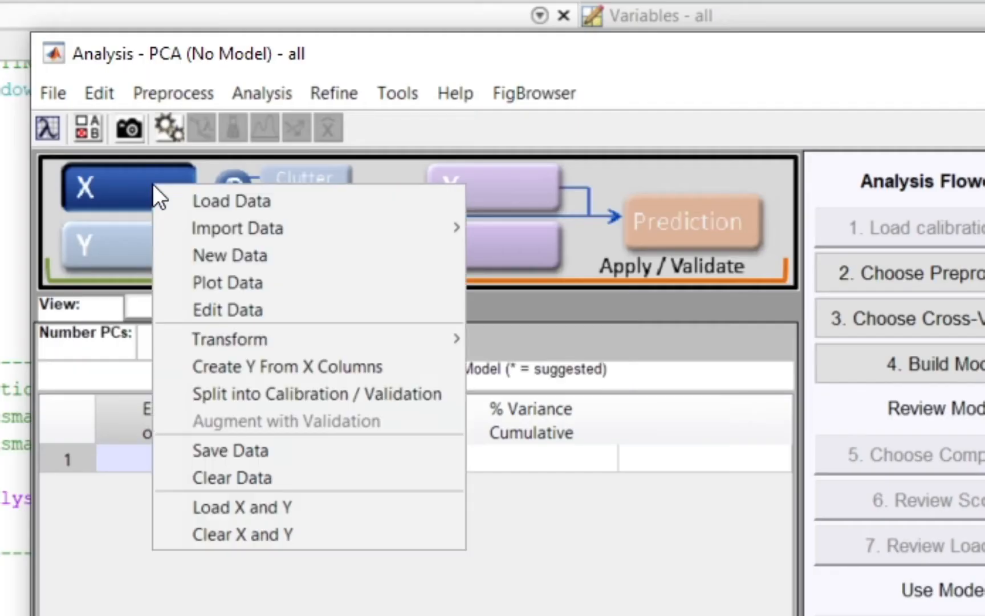
left_click(251, 311)
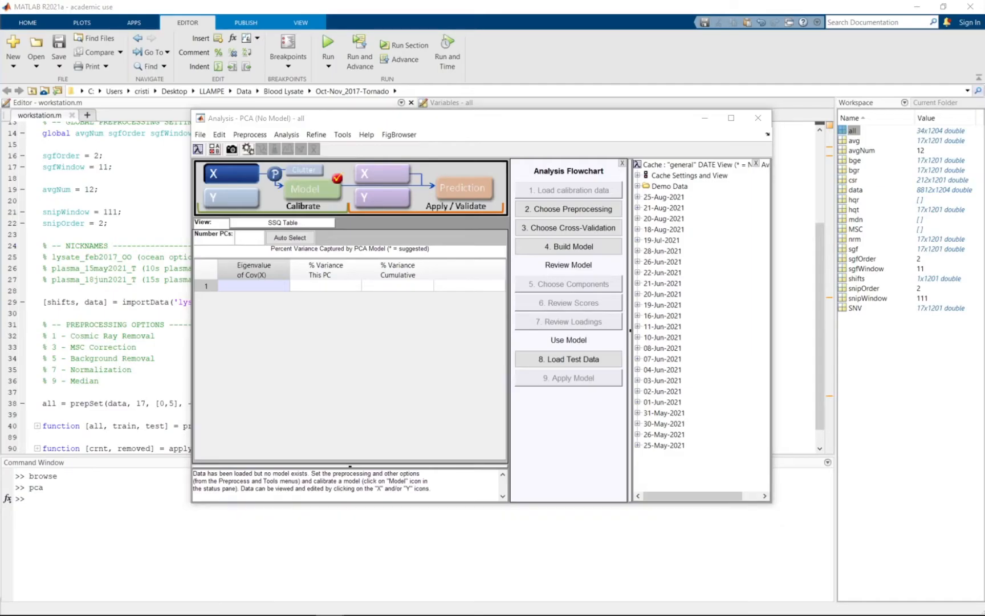
left_click_drag(433, 15, 462, 77)
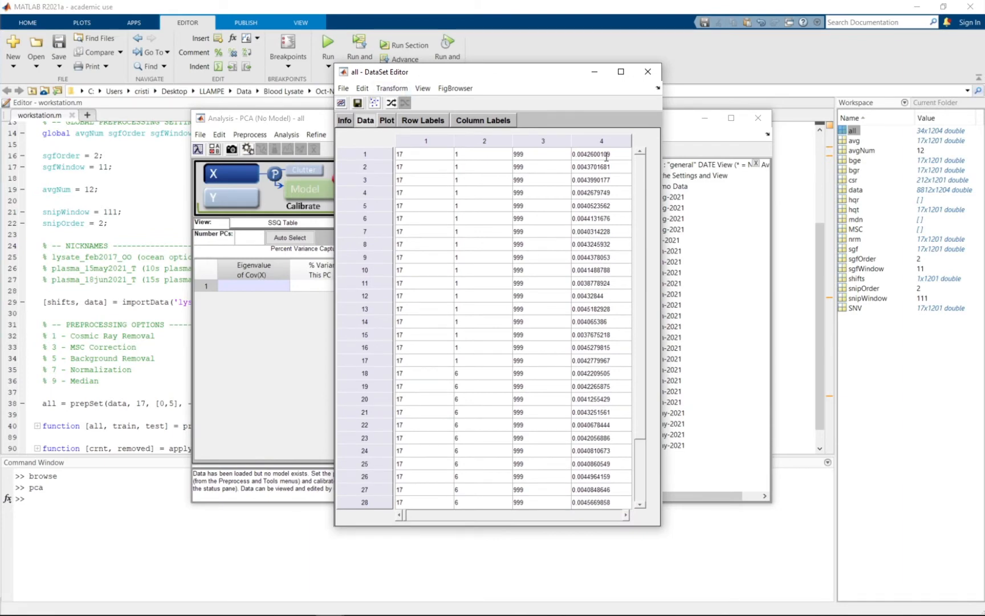
mouse_move(641, 166)
left_mouse_down()
mouse_move(645, 254)
mouse_move(638, 160)
left_mouse_up()
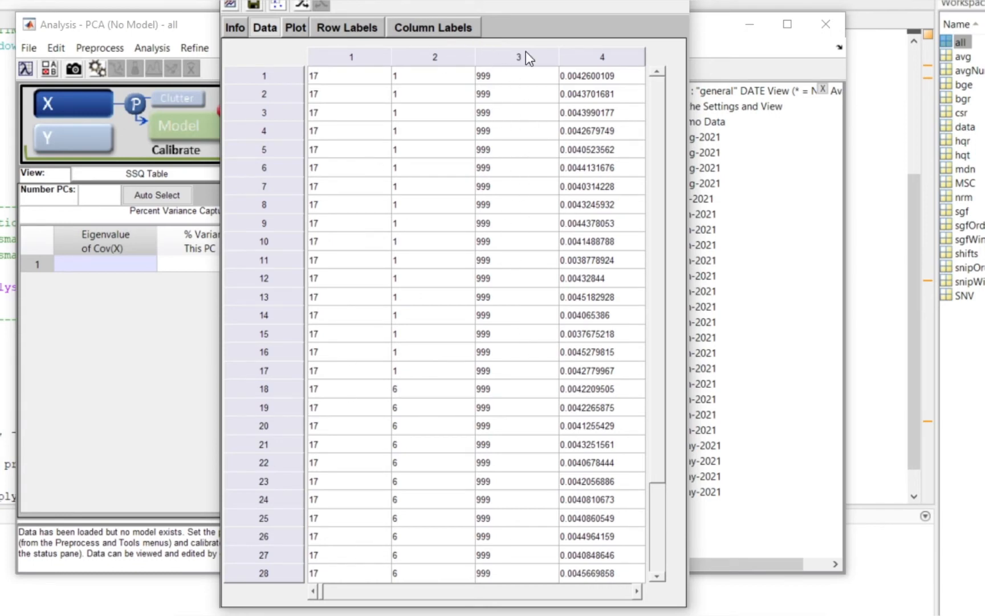
Check the rows of the data table and exclude columns 1 and 3 from the data set.
scroll(363, 269, "down", 2)
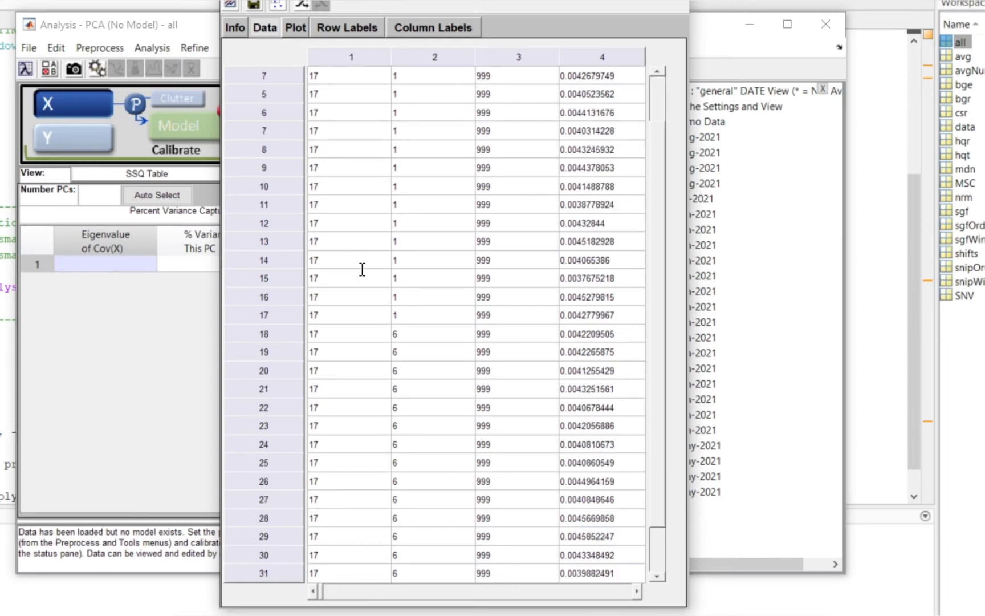
scroll(362, 269, "up", 2)
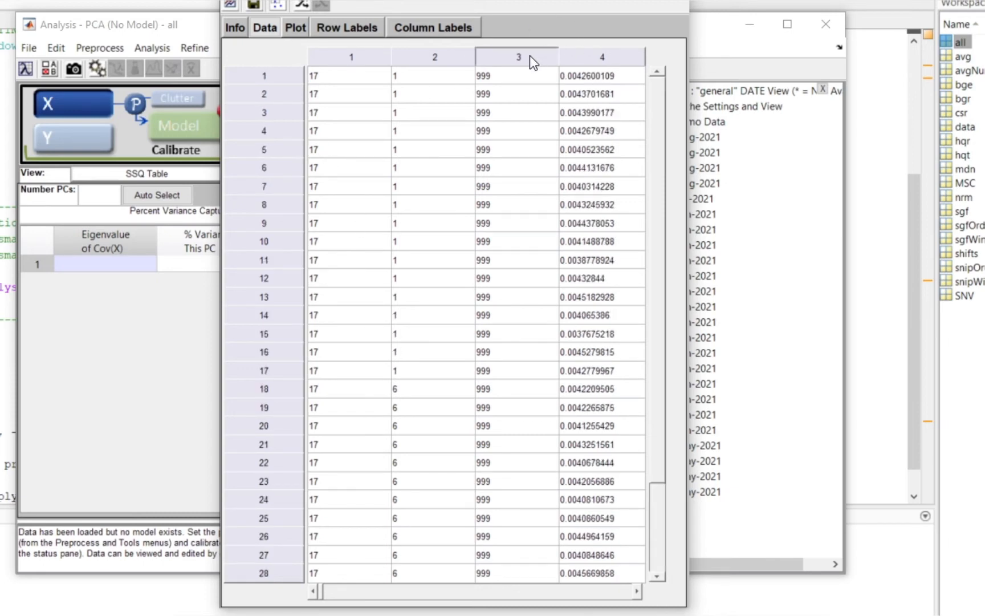
right_click(360, 57)
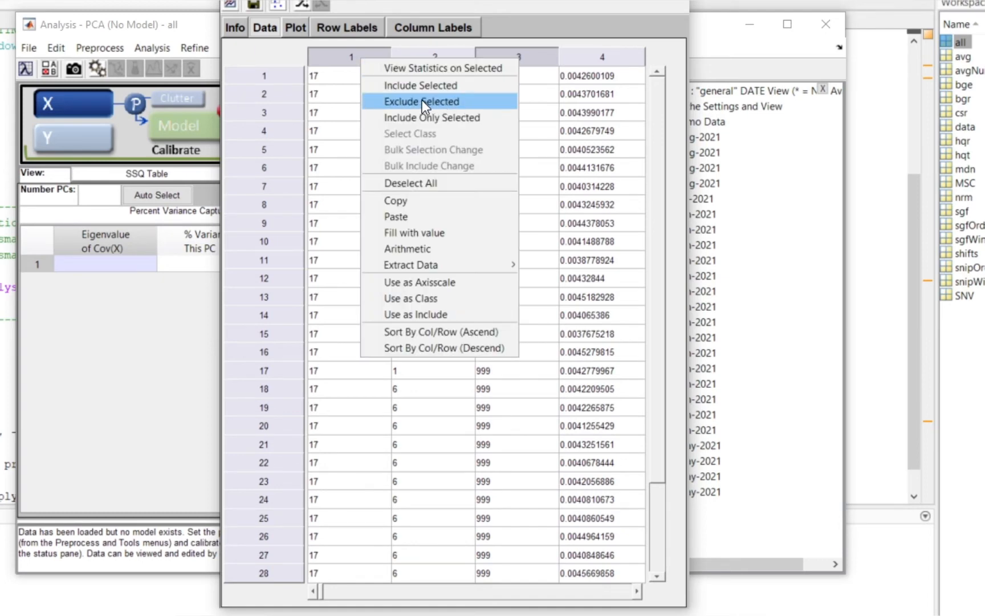
left_click(472, 100)
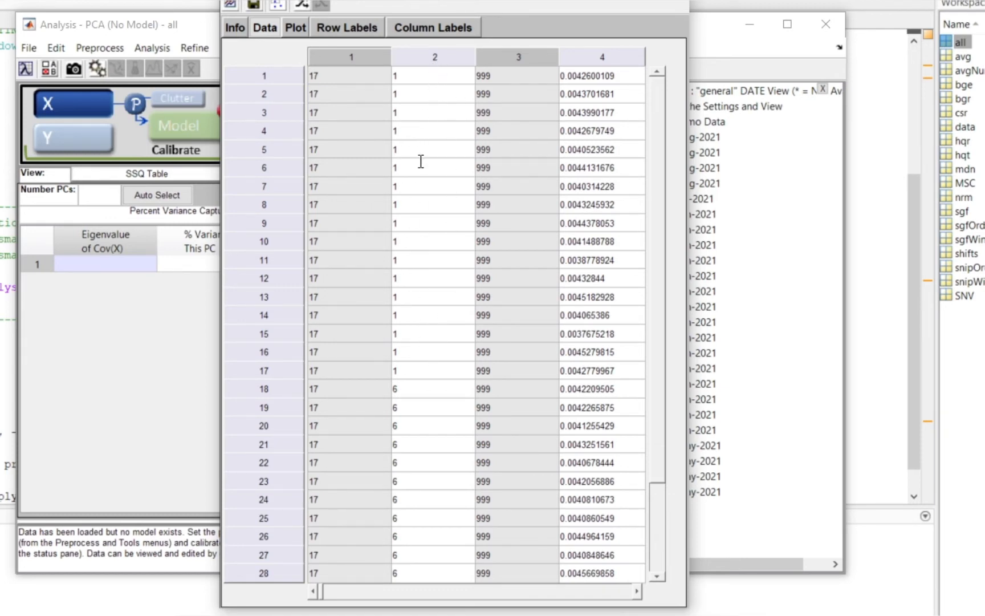
Use column 2 as the class for the samples, check the class rows and close the DataSet Editor.
right_click(454, 56)
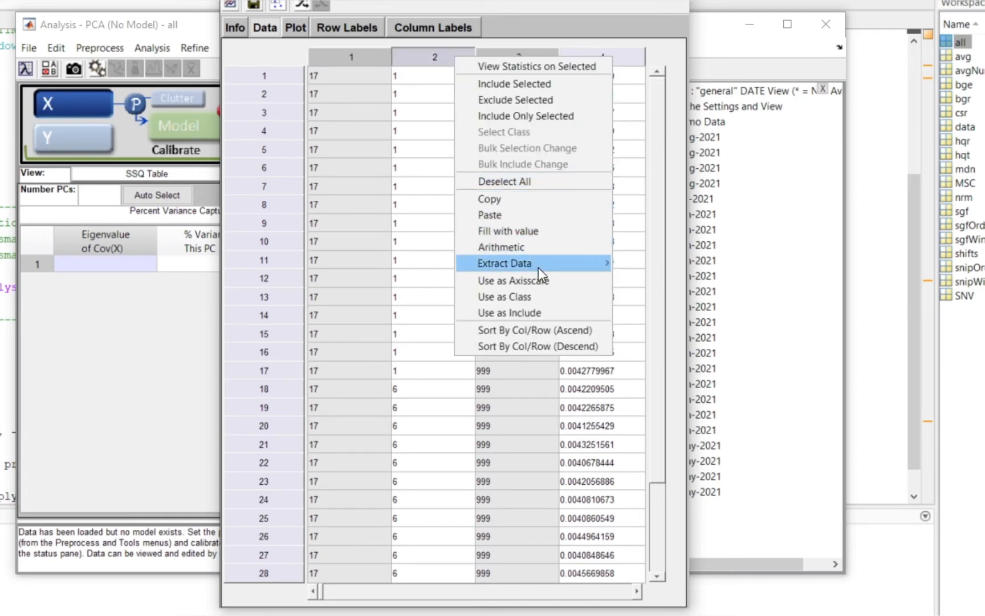
left_click(552, 295)
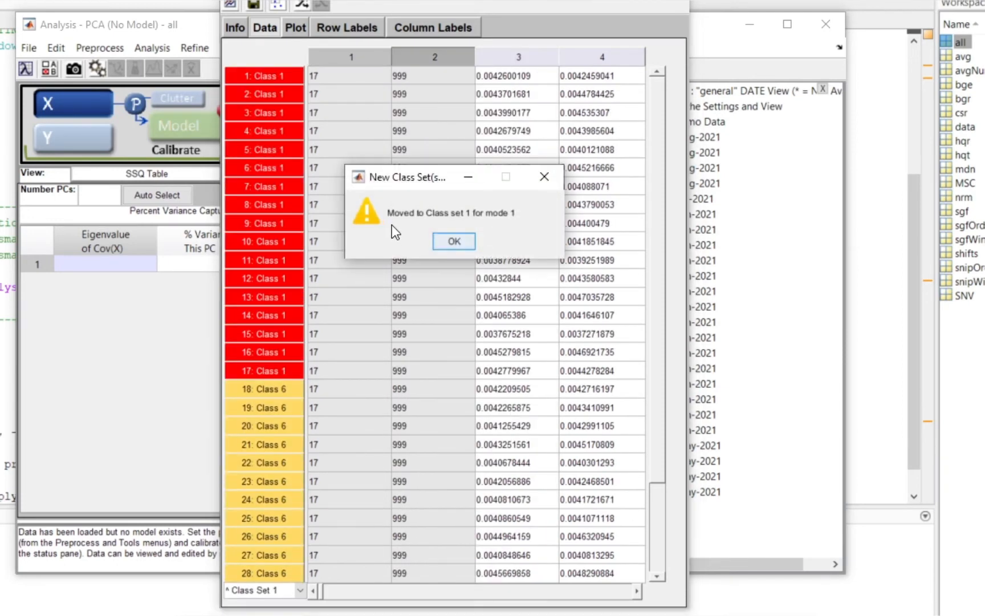
left_click(453, 240)
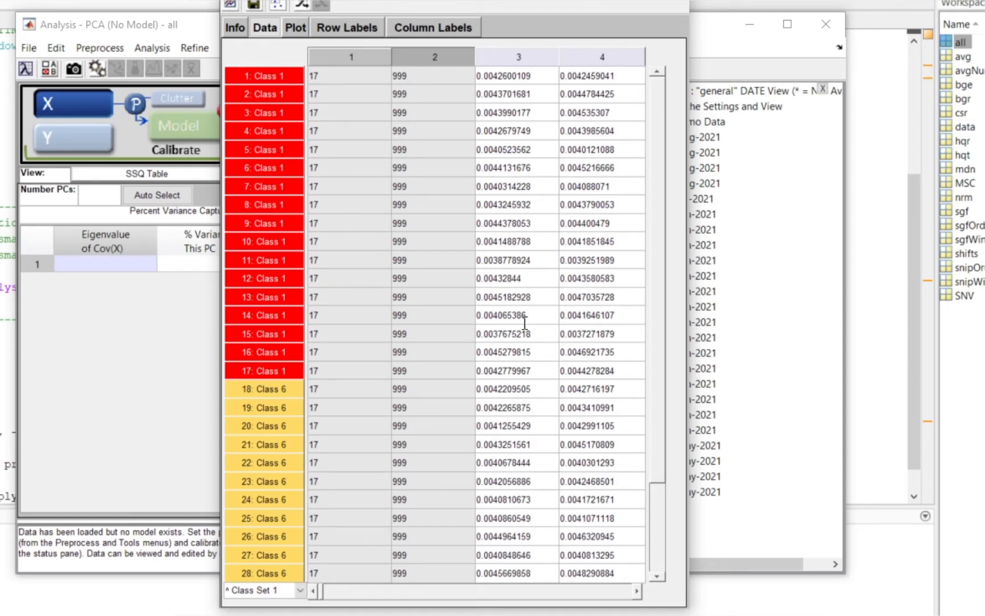
scroll(525, 323, "down", 2)
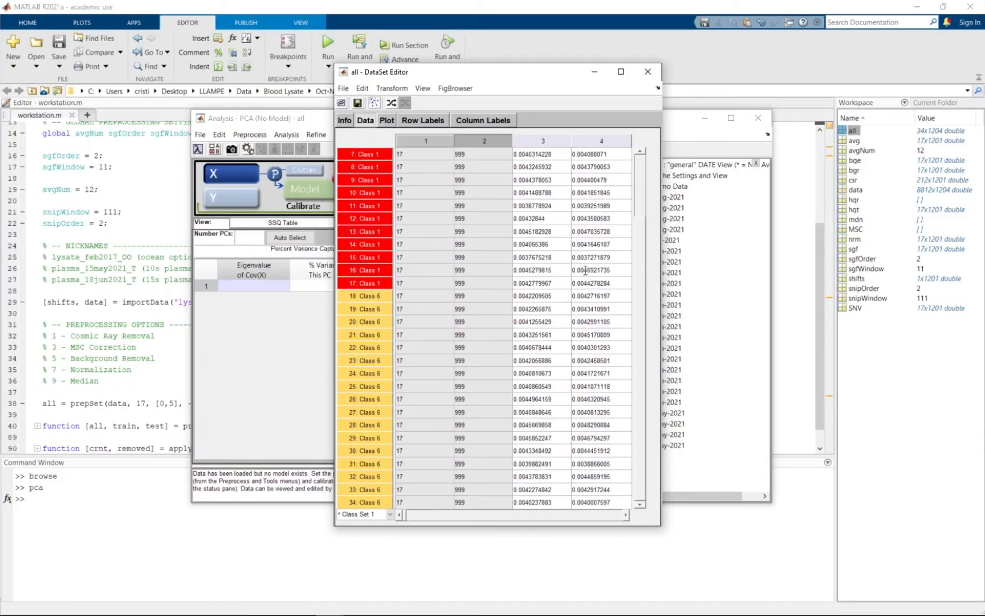
left_click(648, 73)
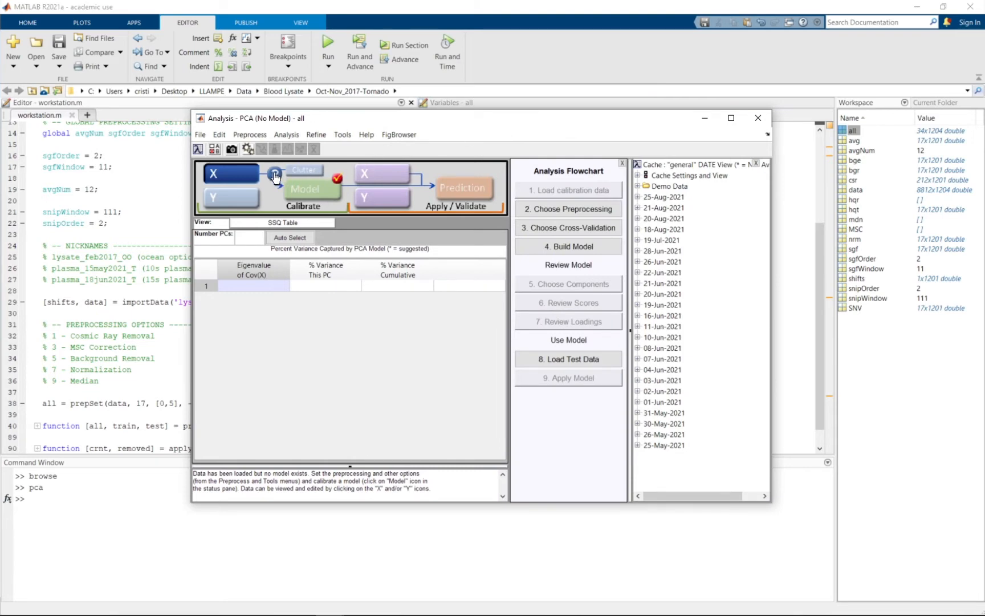
Examine the available preprocessing methods for the calibration X-block, from transformations to scaling and centering, and close the dialog without changes.
mouse_move(275, 177)
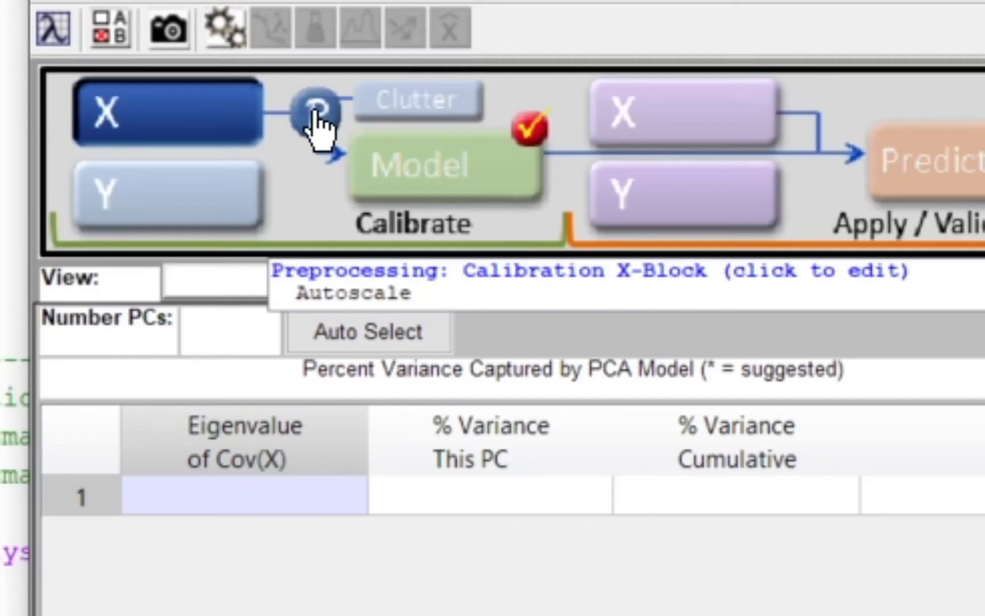
right_click(319, 117)
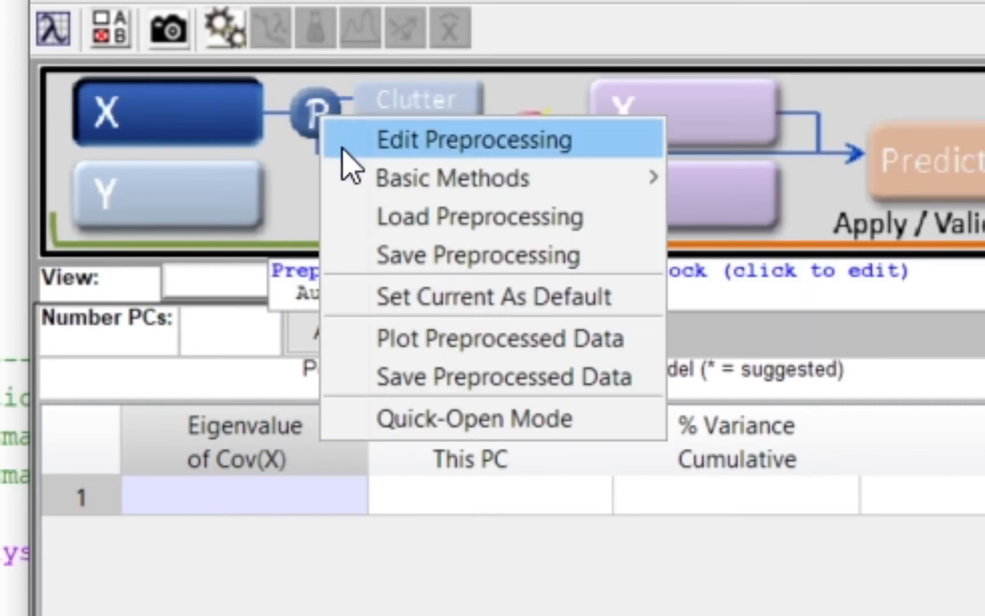
mouse_move(588, 181)
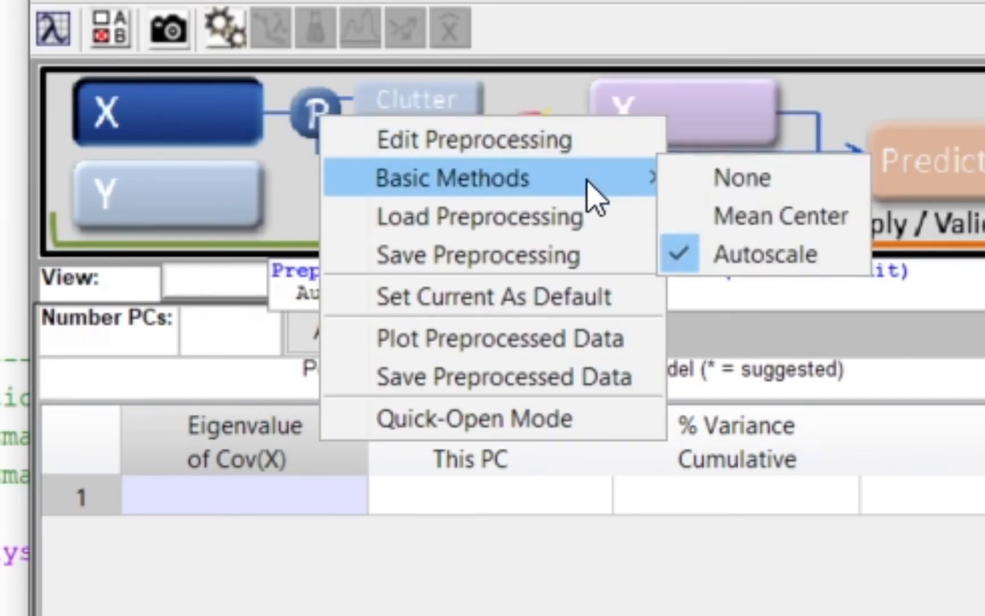
left_click(448, 147)
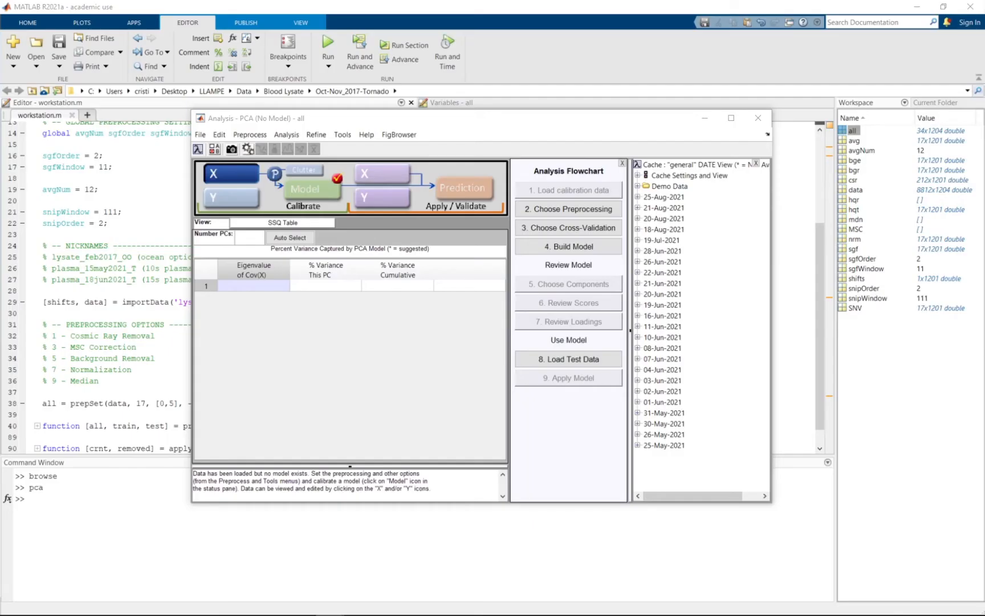
left_click_drag(273, 146, 427, 182)
left_click_drag(512, 374, 512, 521)
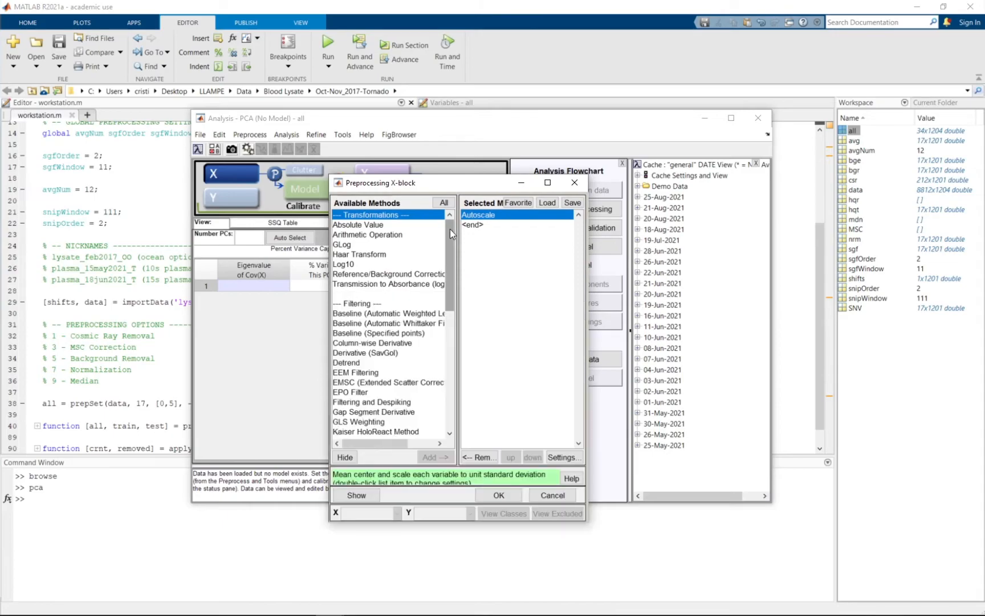
left_click_drag(449, 228, 442, 270)
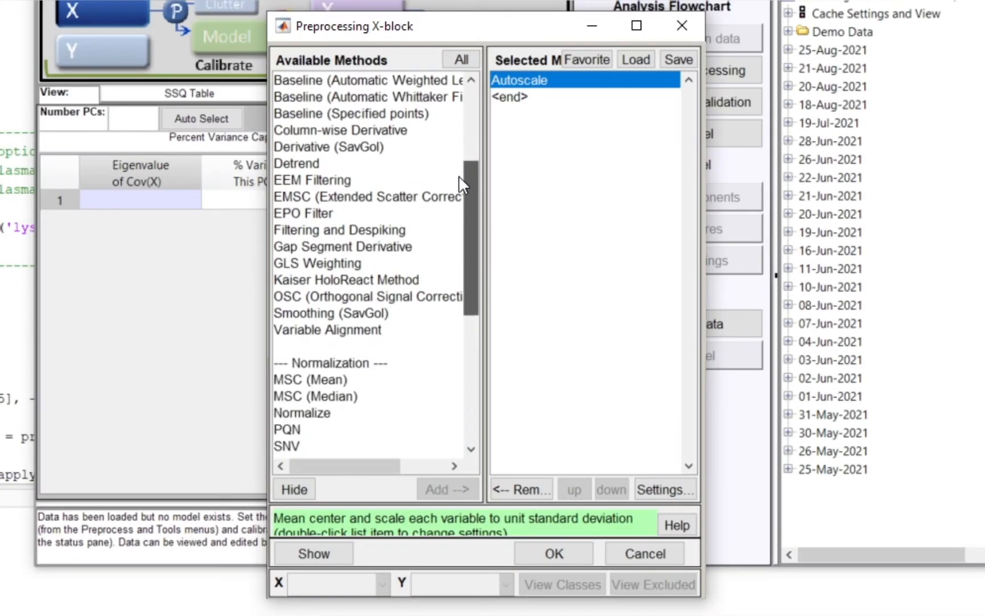
left_click_drag(459, 176, 455, 312)
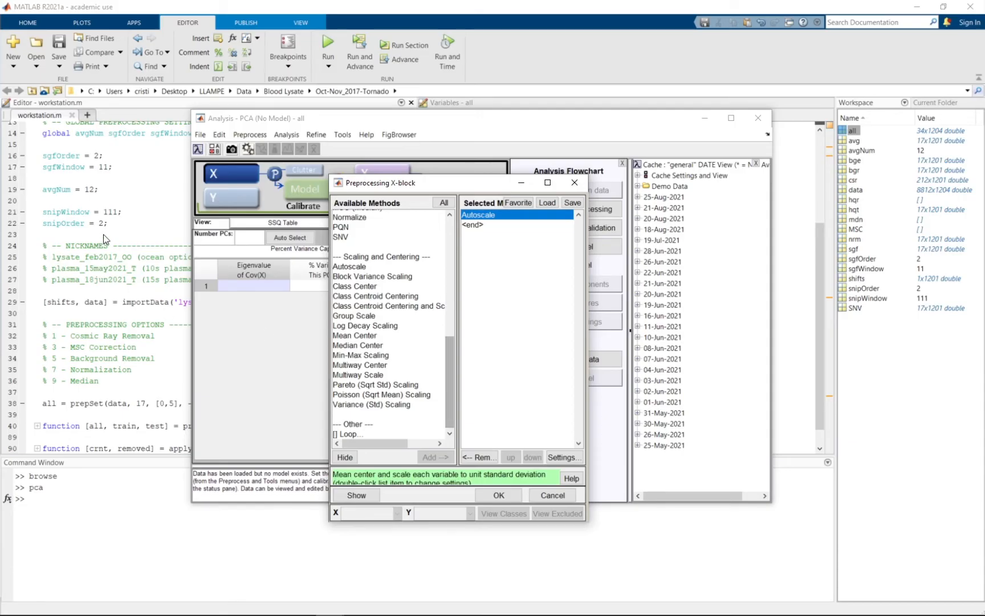
left_click(583, 187)
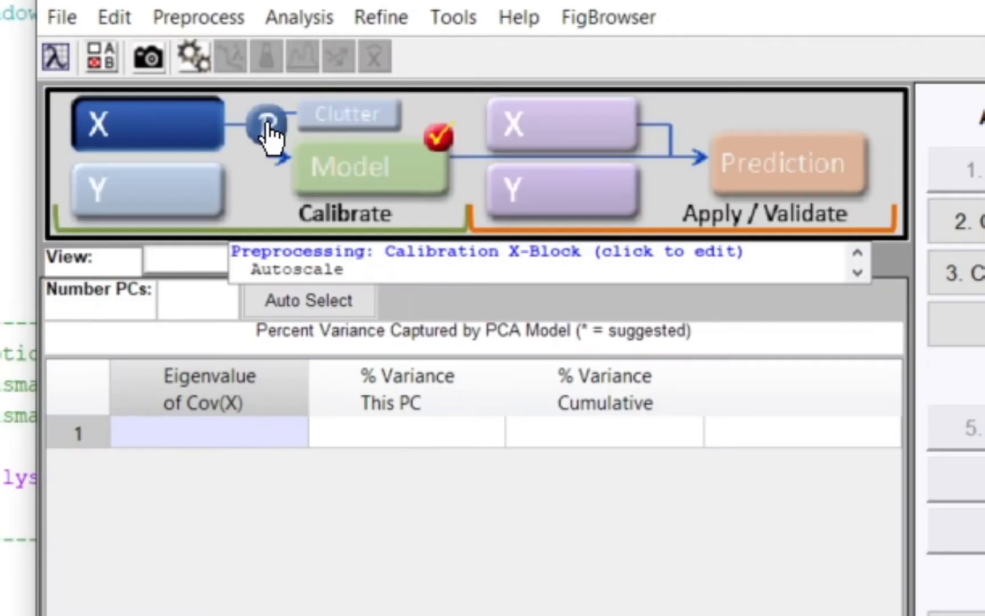
Set the basic preprocessing method of the calibration X-block to Mean Center.
left_click(266, 130)
mouse_move(316, 180)
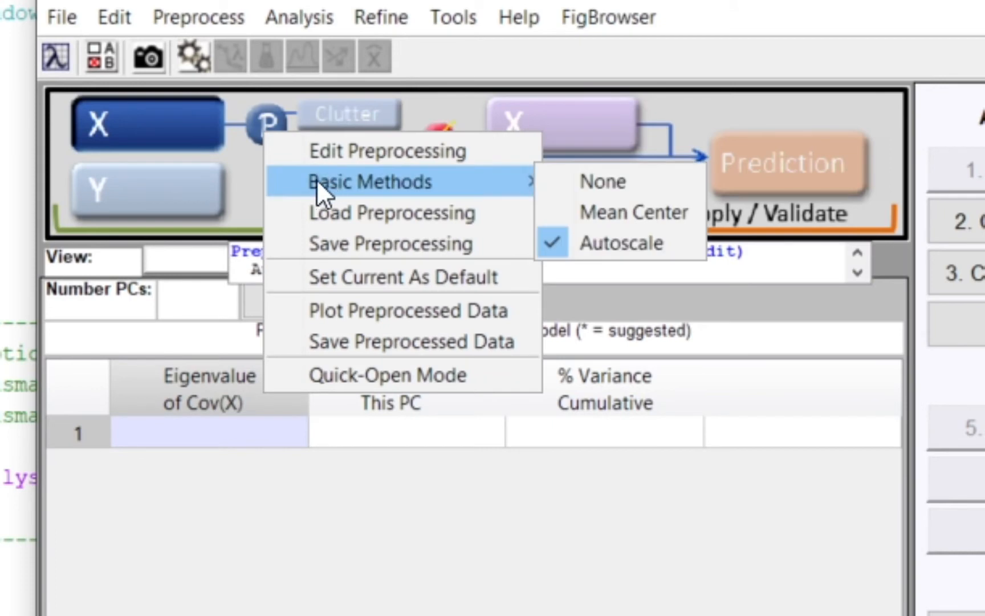
left_click(260, 117)
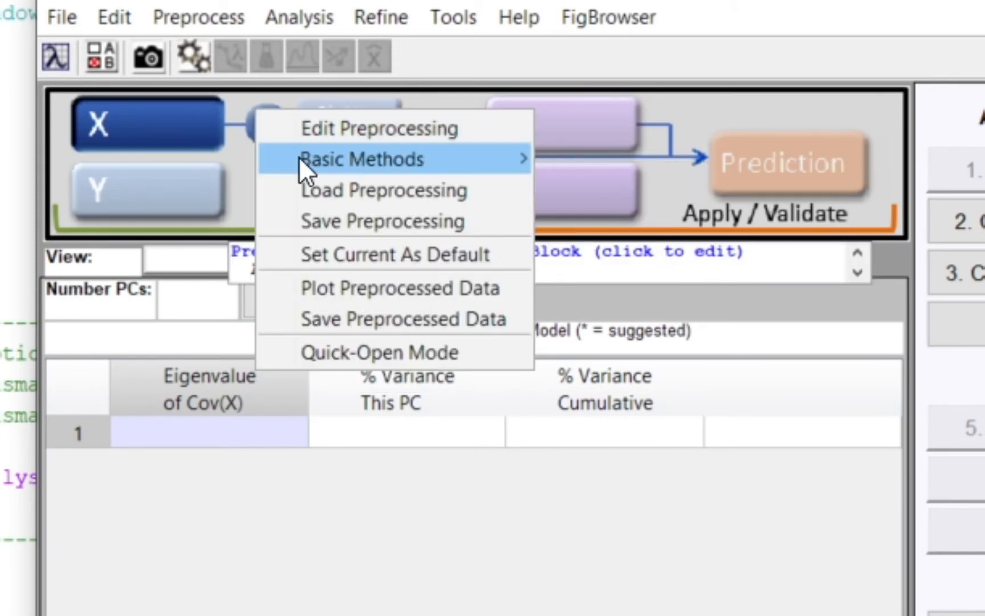
mouse_move(342, 169)
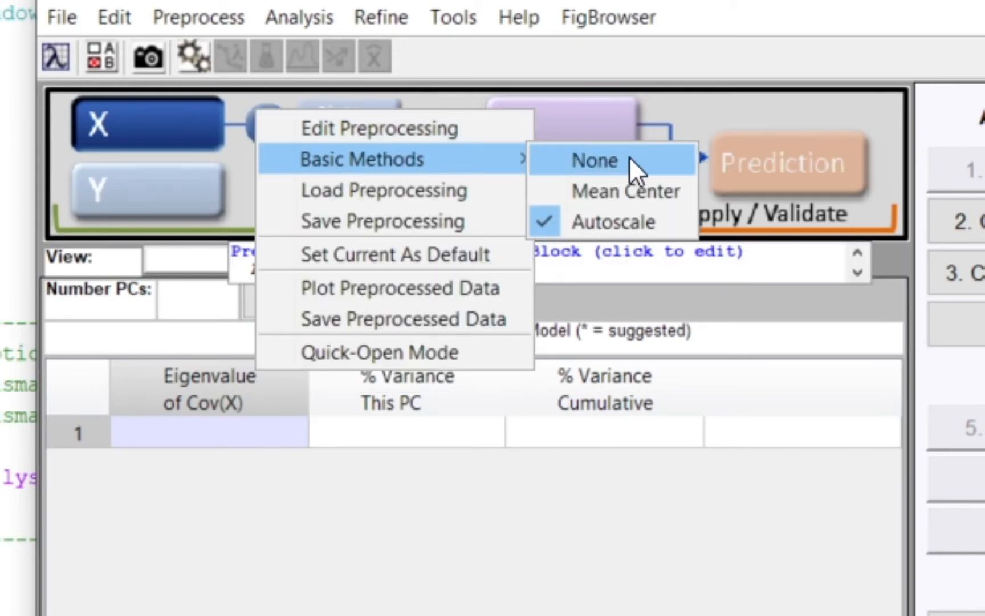
left_click(626, 196)
Calculate the PCA model and recalculate it with 10 principal components.
mouse_move(278, 173)
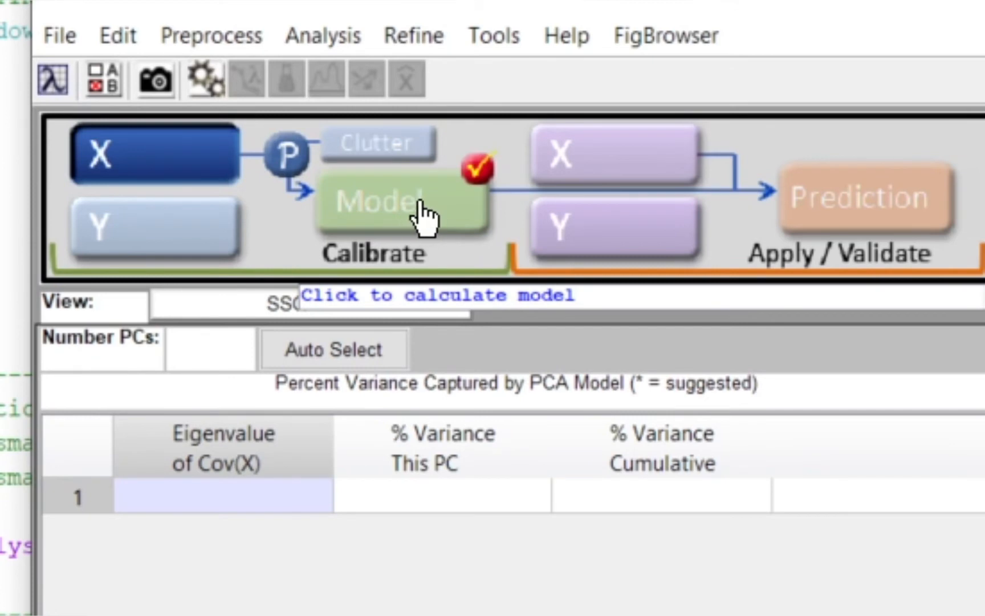
left_click(409, 211)
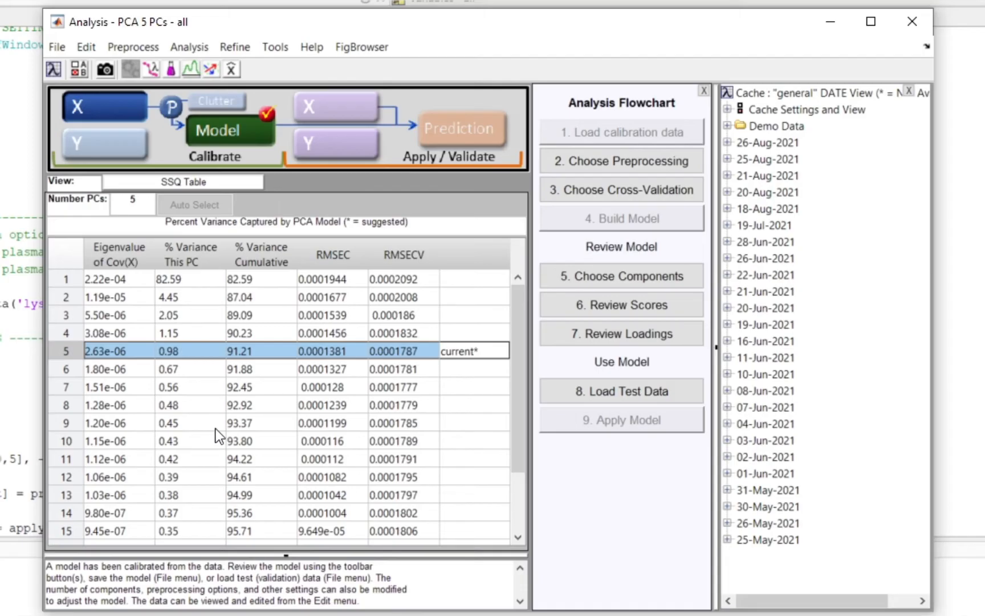
left_click(276, 441)
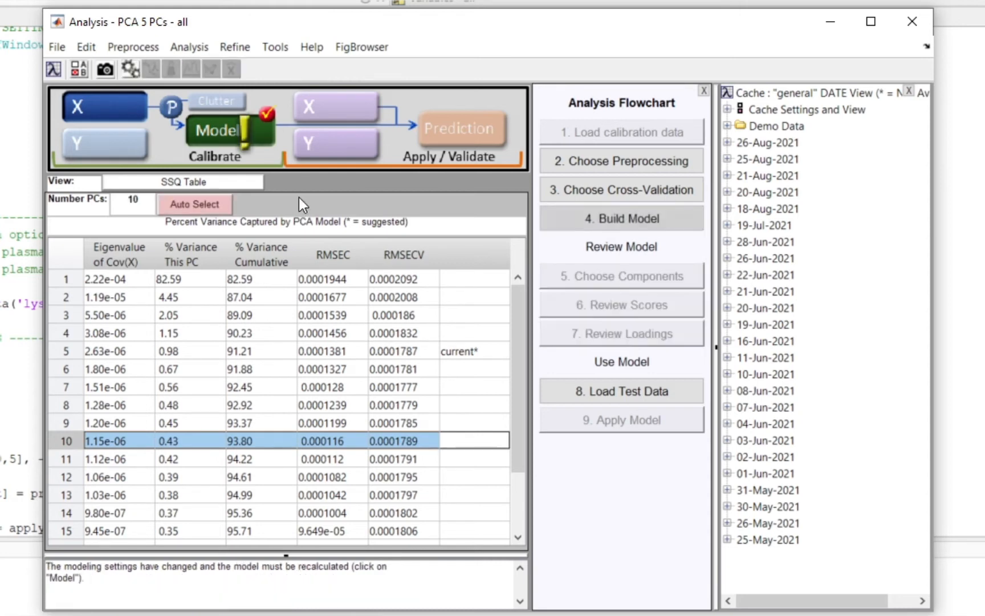
left_click(241, 128)
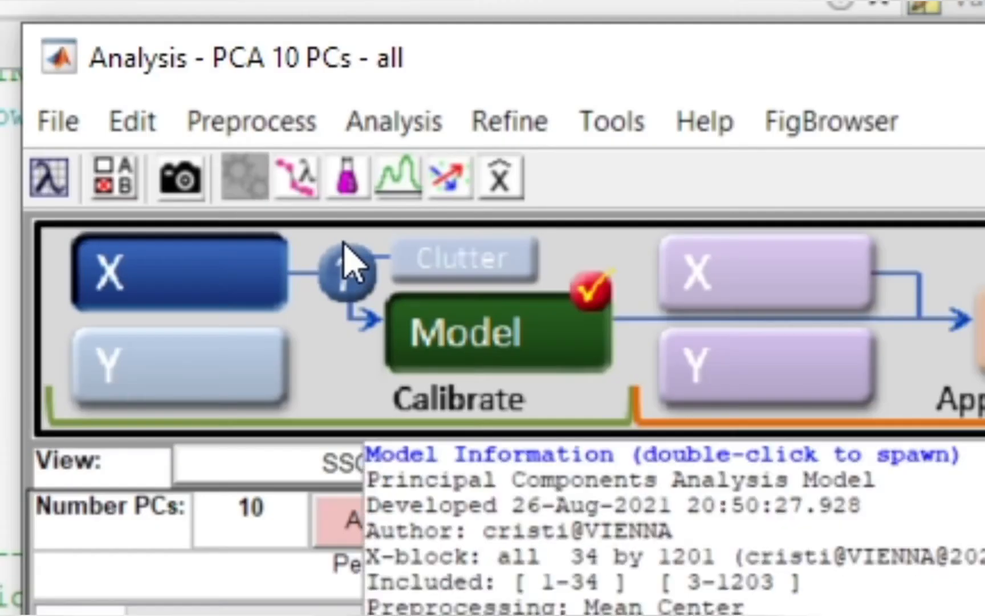
Plot the sample scores of the PCA model, then move the figure up and make it taller.
left_click(347, 182)
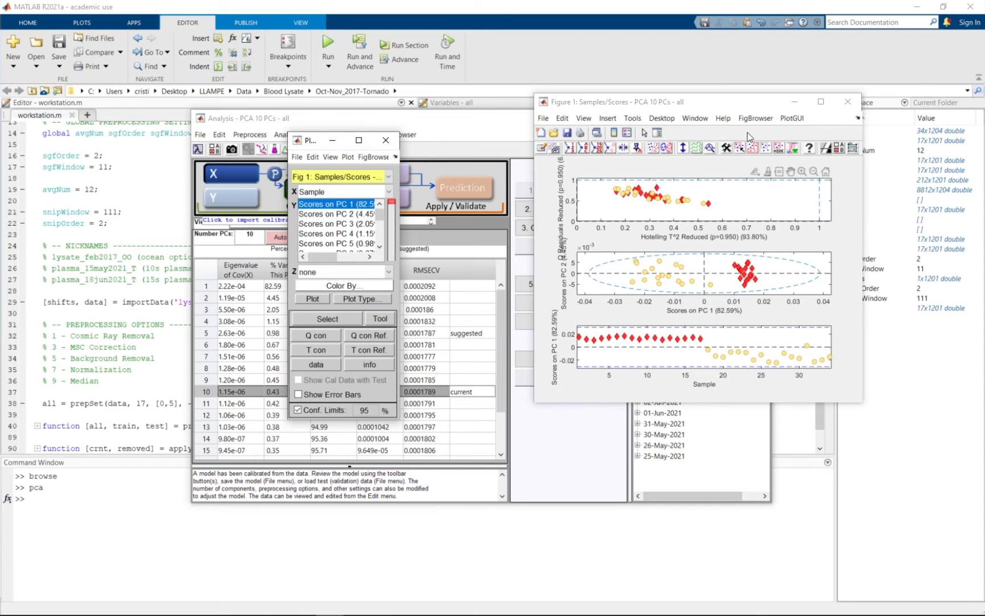
left_click_drag(739, 95, 731, 21)
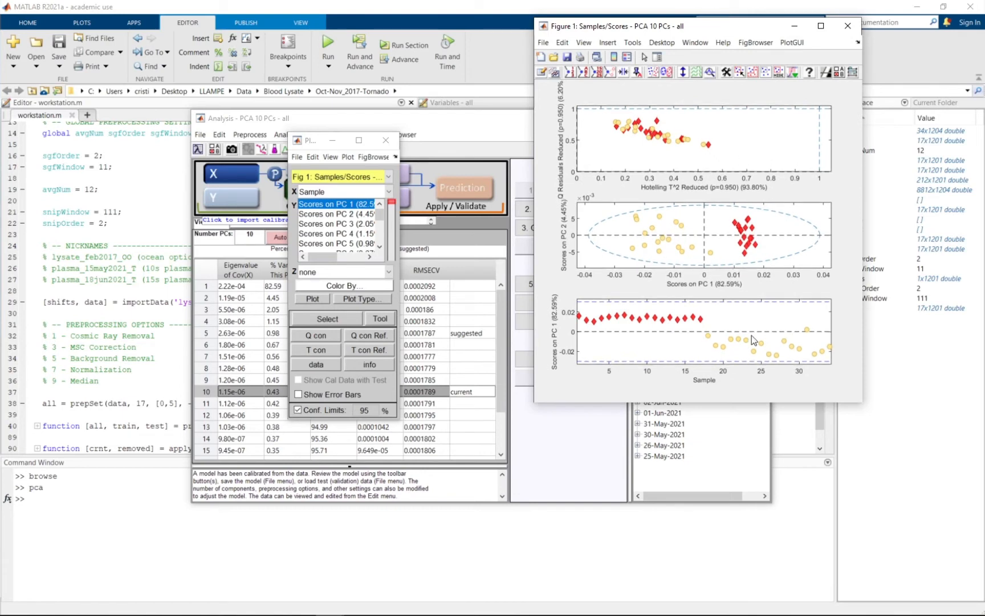
left_click_drag(750, 403, 780, 578)
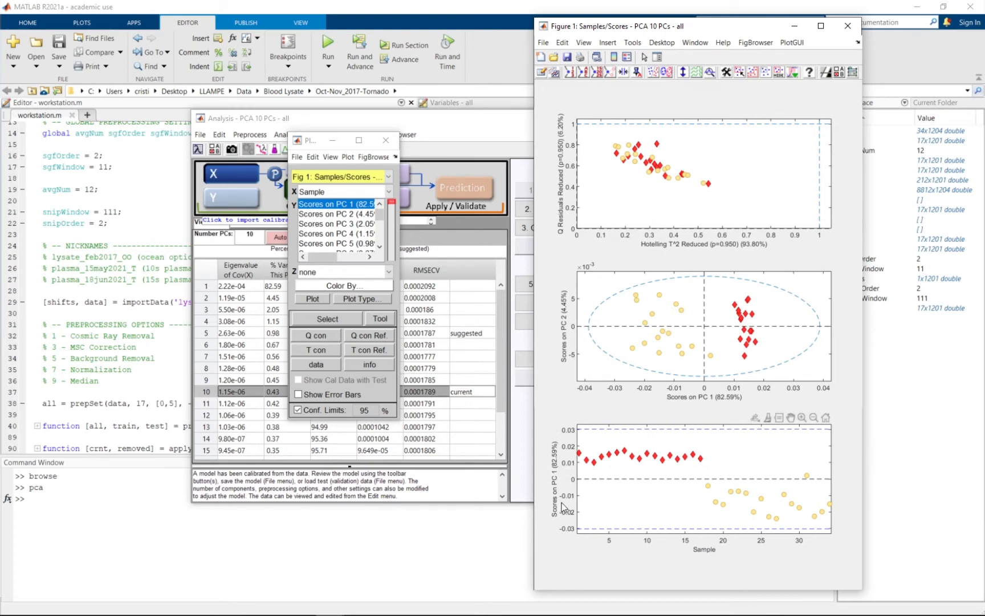
Open the PC 2 versus PC 1 scores subplot in its own figure, then widen and reposition that figure.
left_click(812, 287)
double_click(812, 286)
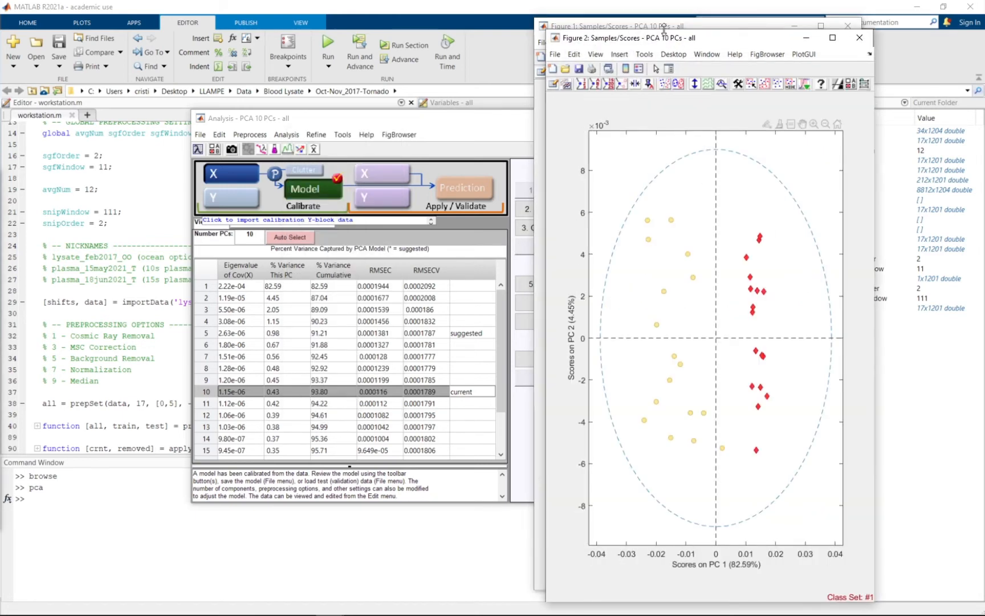
left_click_drag(666, 31, 699, 247)
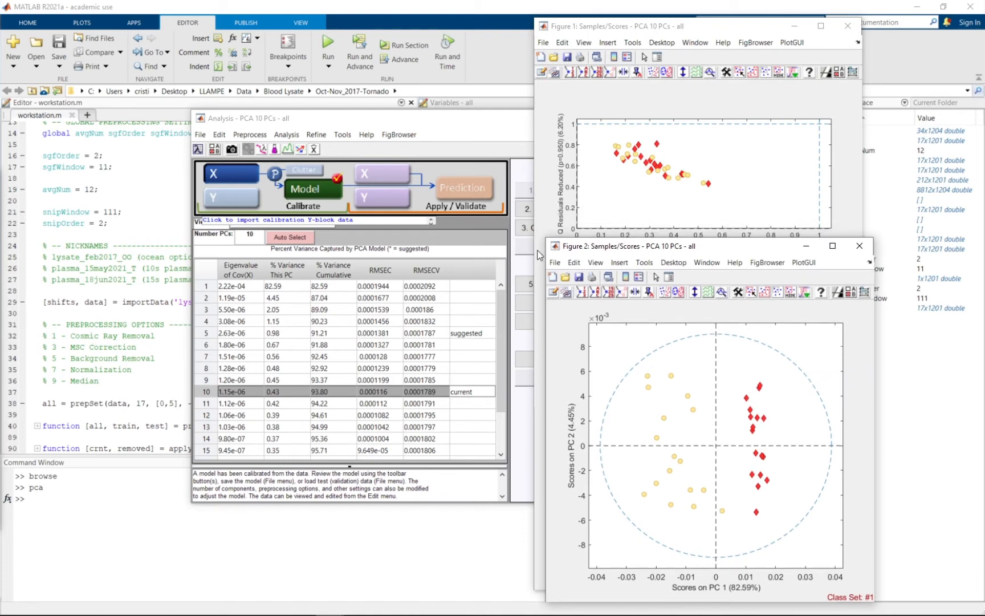
left_click_drag(542, 238, 364, 145)
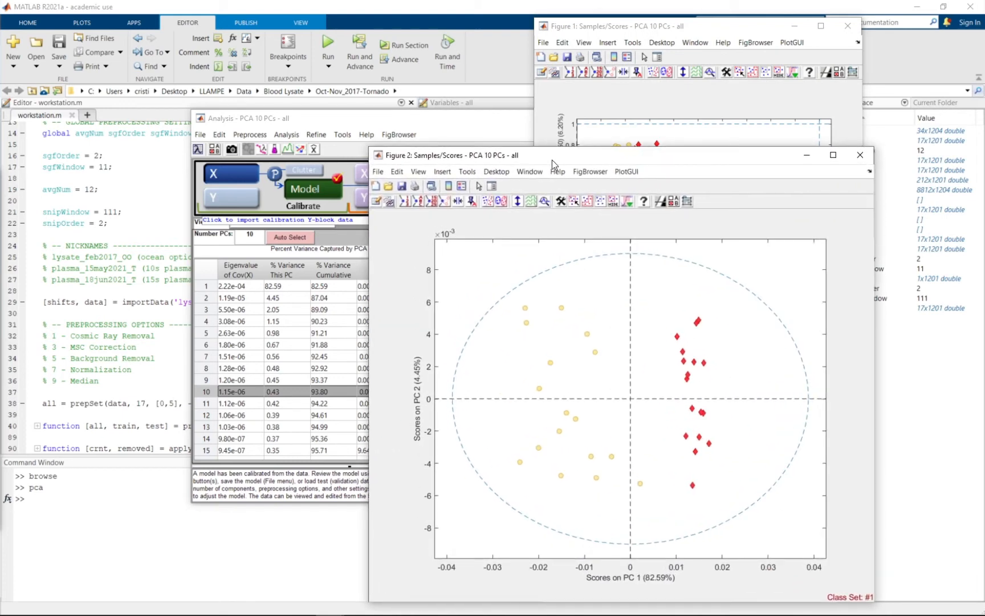
left_click_drag(552, 159, 621, 64)
Place the plot controls beside the separate scores figure and turn off its confidence limits.
left_click_drag(0, 163, 279, 130)
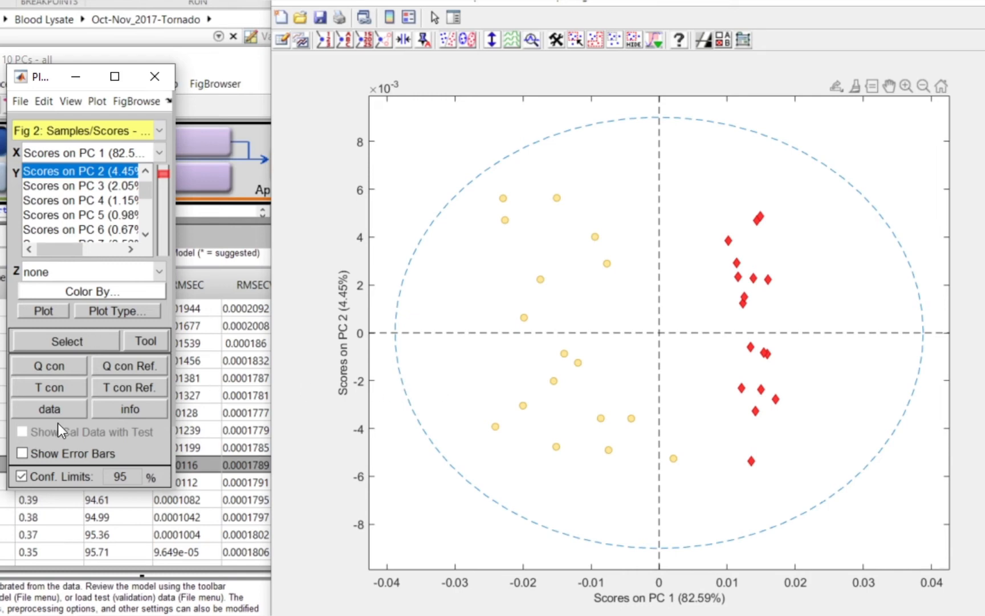
left_click(21, 476)
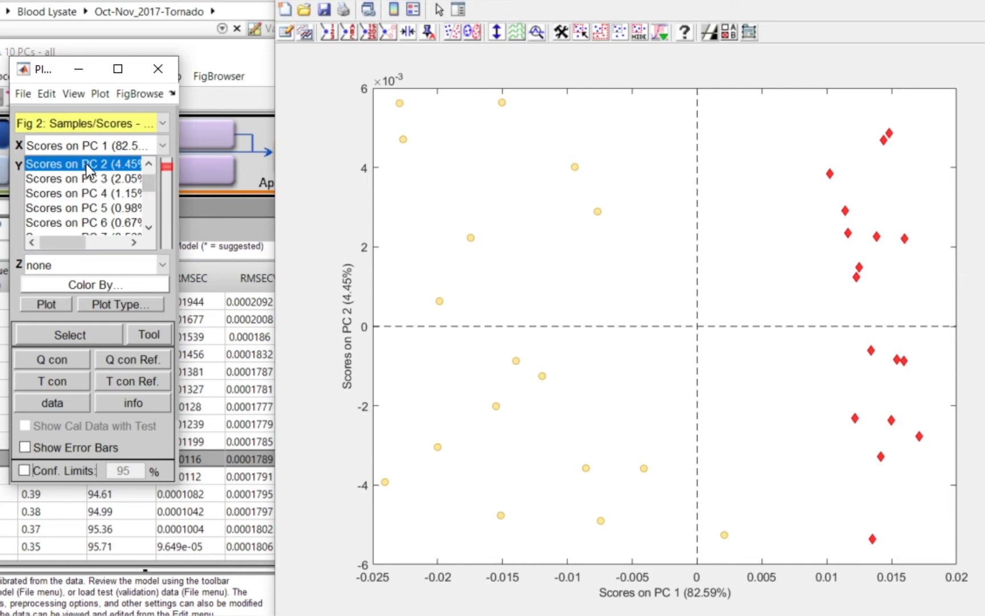
Compare the scores on PC 3, PC 6 and PC 10 against PC 1, and return the y-axis to PC 2.
left_click(117, 181)
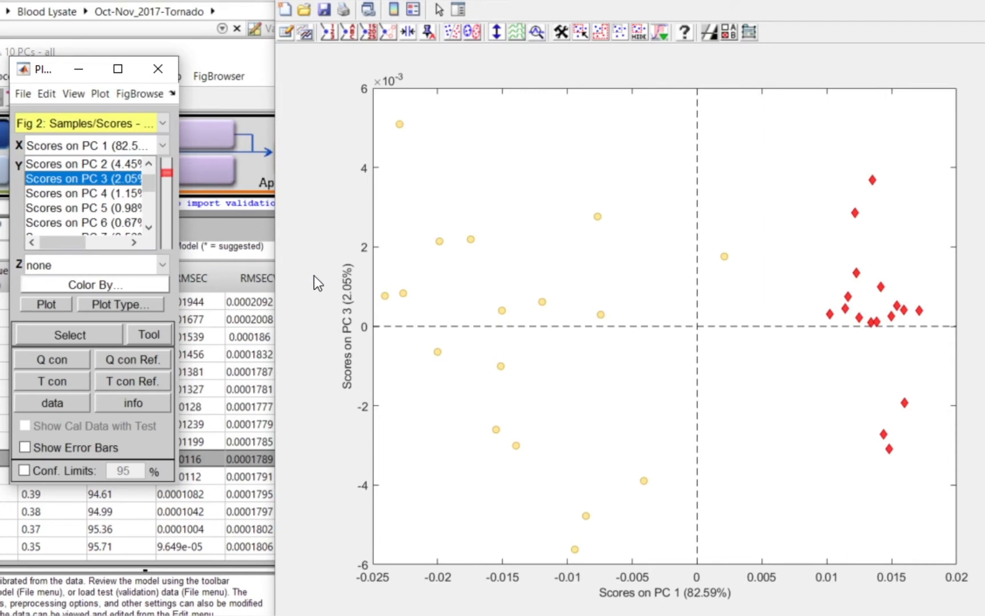
left_click(93, 222)
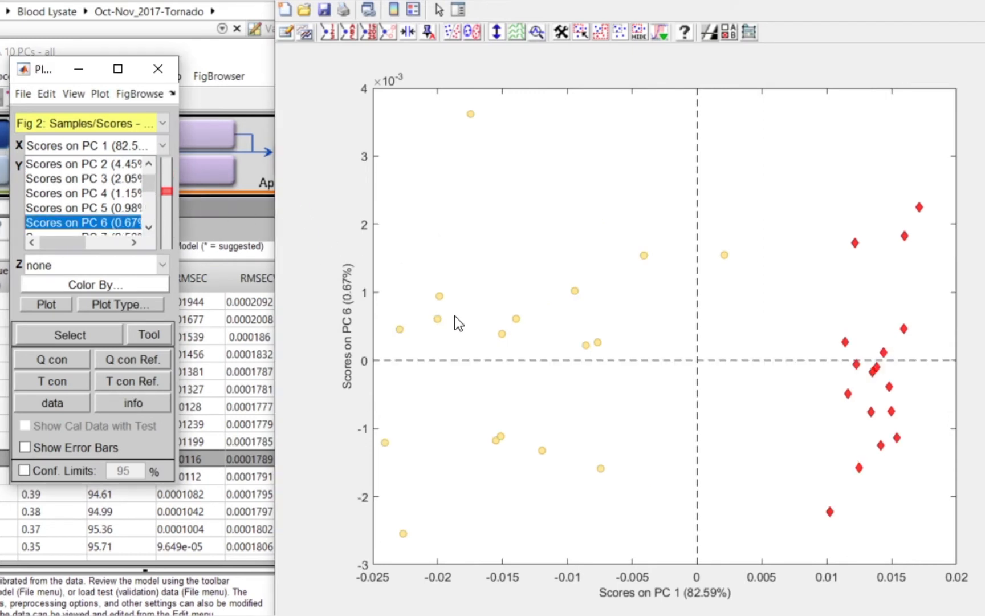
left_click(150, 230)
left_click(150, 230)
left_click(150, 231)
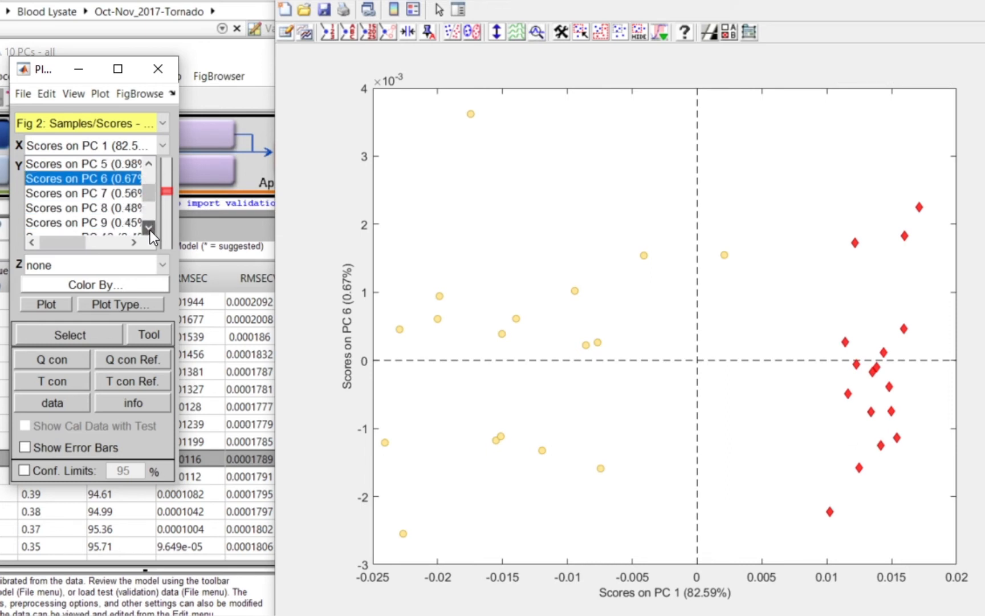
left_click(150, 231)
left_click(122, 223)
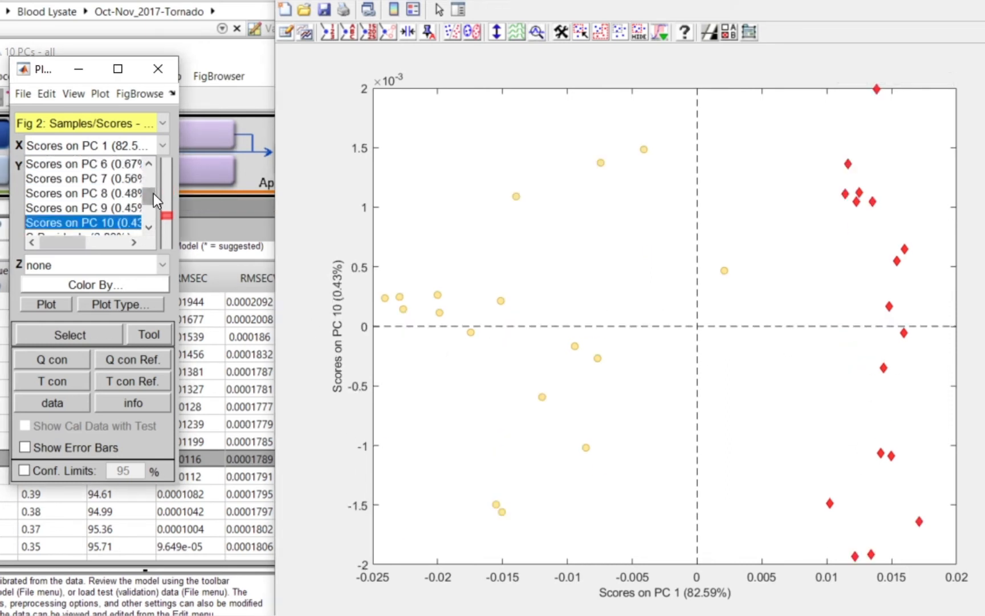
left_click_drag(154, 194, 151, 166)
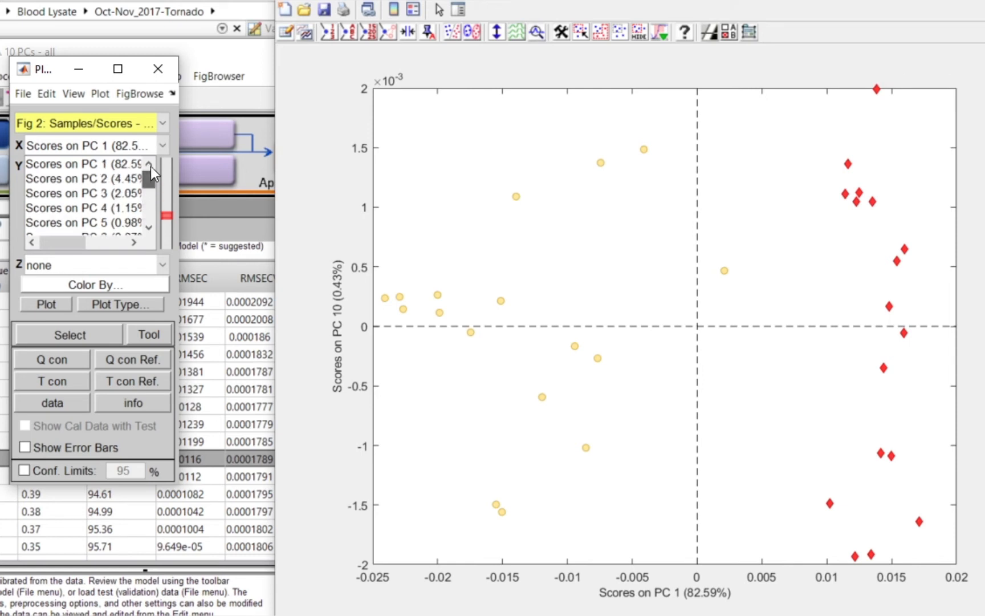
left_click(99, 179)
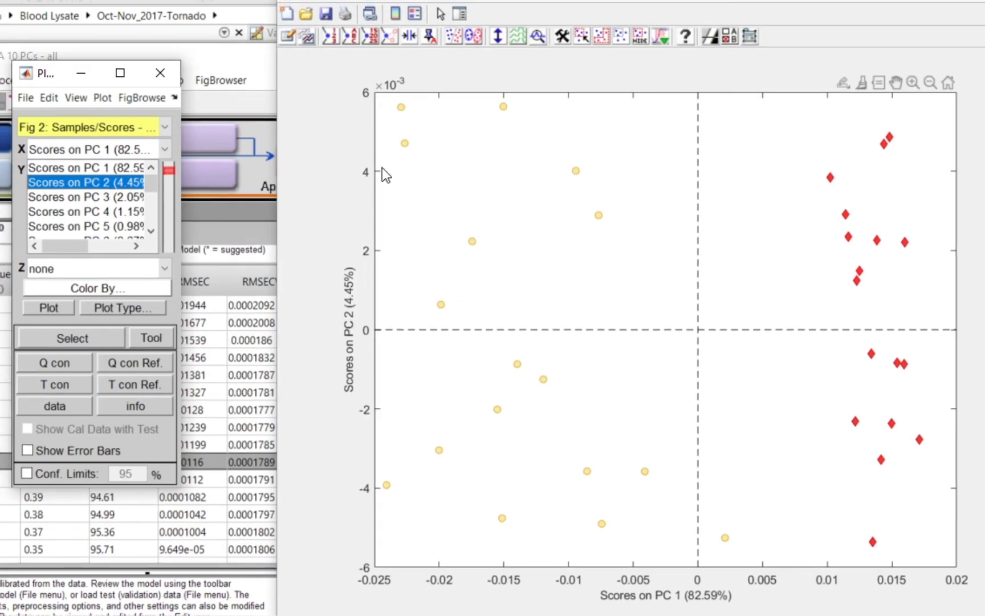
View the PC 2 and PC 1 scores plotted against sample.
left_click(165, 147)
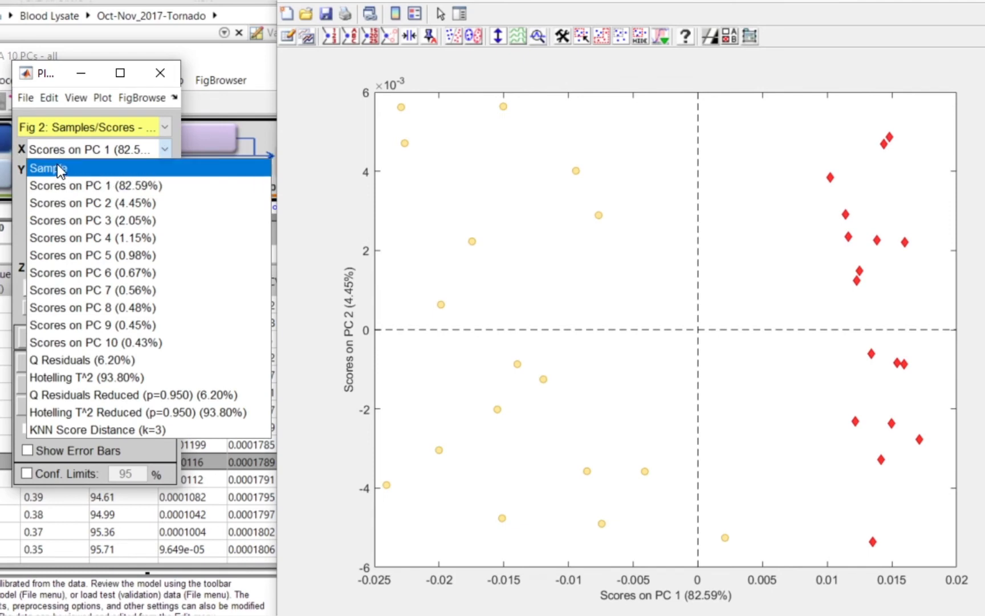
left_click(166, 143)
left_click(164, 143)
left_click(53, 167)
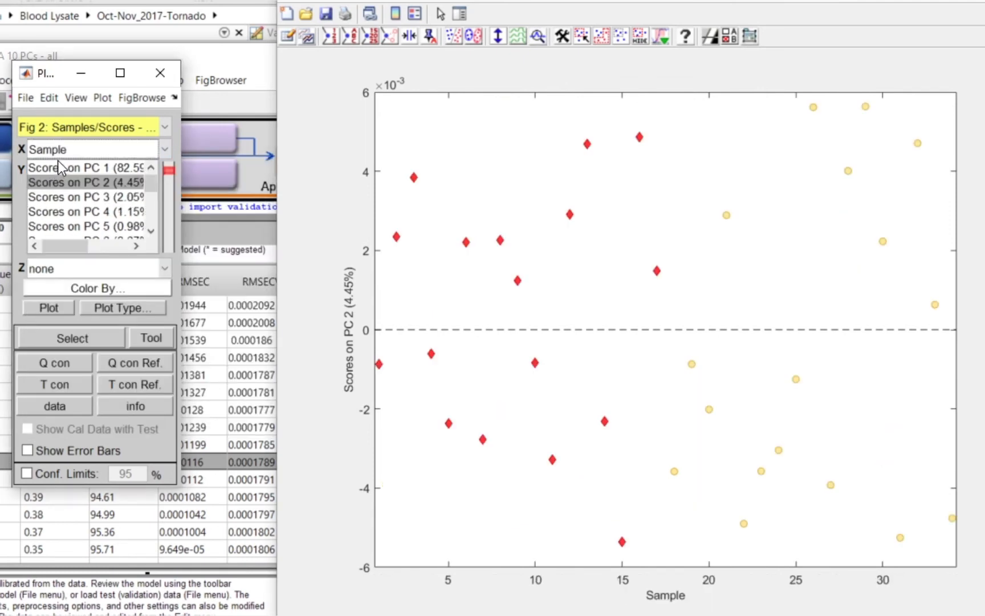
left_click_drag(154, 186, 151, 175)
left_click(75, 167)
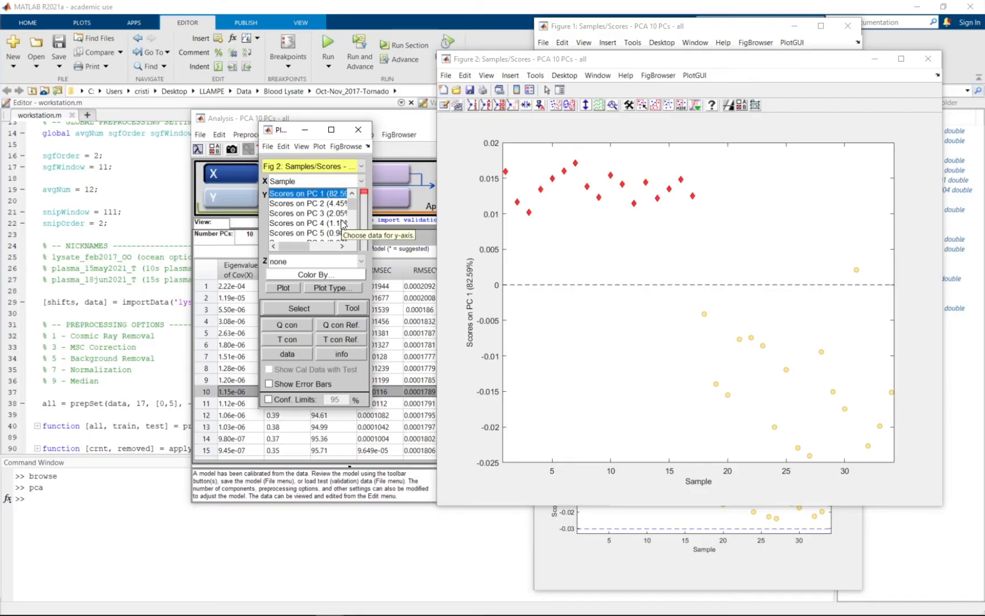
Set the scores plot back to PC 1 on the x-axis and PC 2 on the y-axis.
left_click(164, 149)
left_click(344, 206)
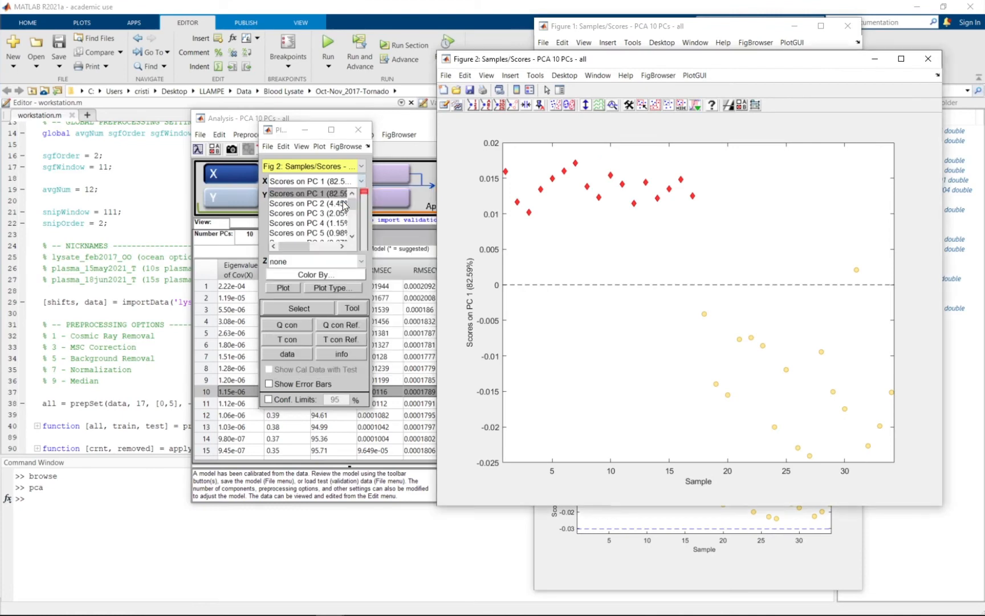
left_click(345, 205)
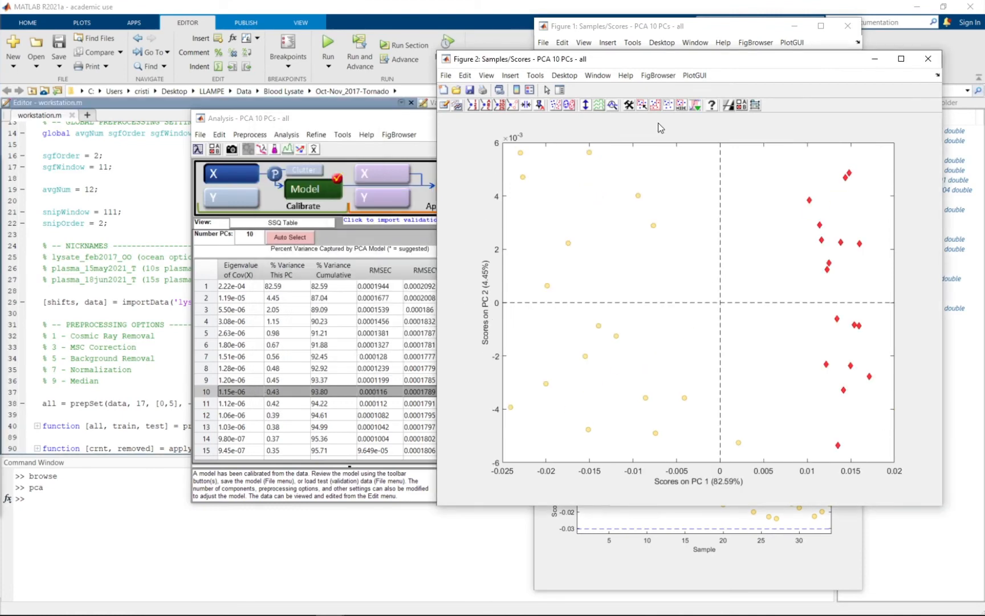
Insert a legend in the scores plot and move it away from the data points, near the top centre of the axes.
left_click(529, 75)
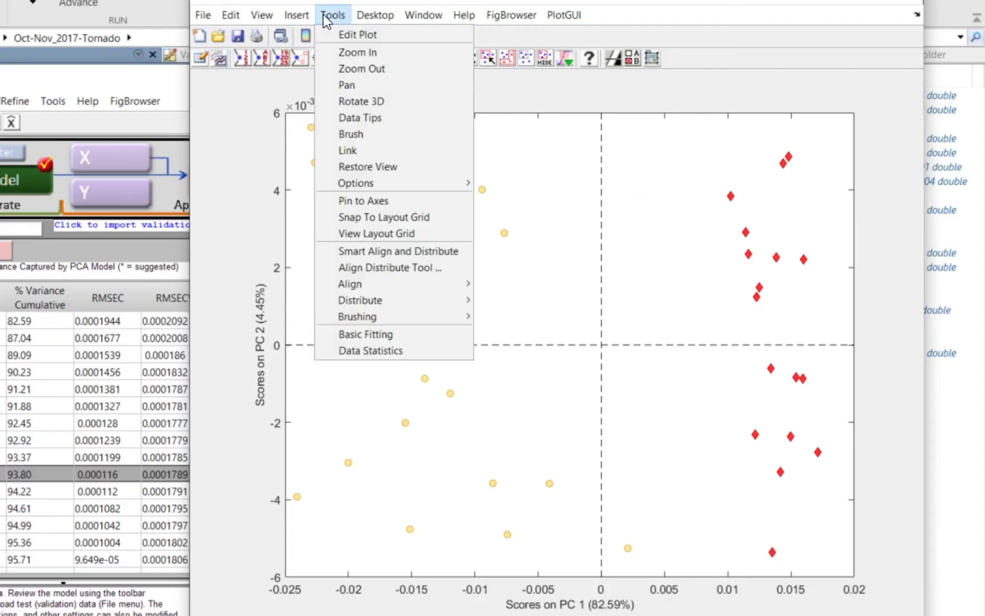
mouse_move(302, 14)
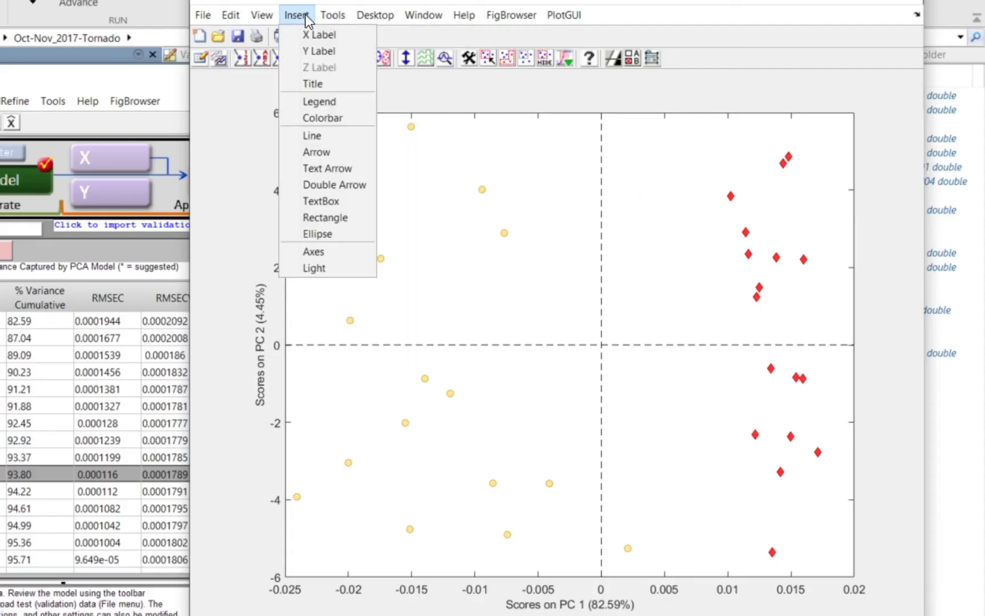
left_click(327, 102)
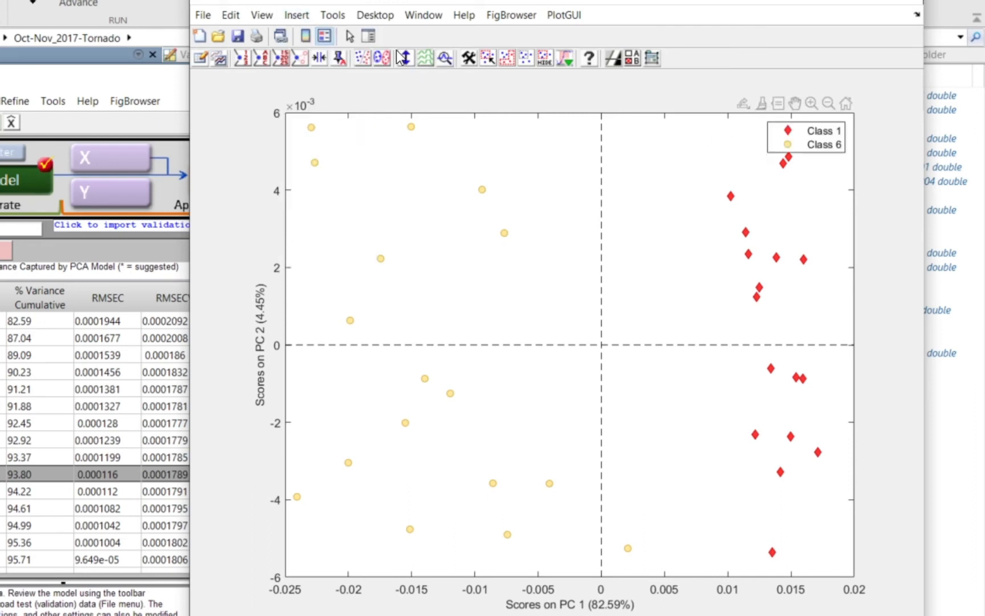
left_click(298, 15)
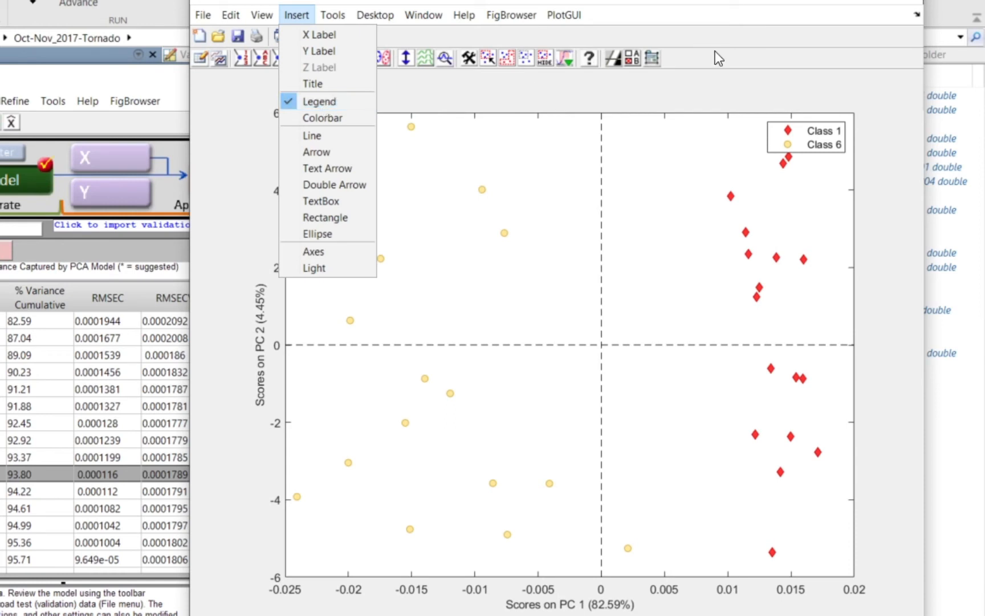
left_click(829, 140)
left_click_drag(828, 140, 673, 140)
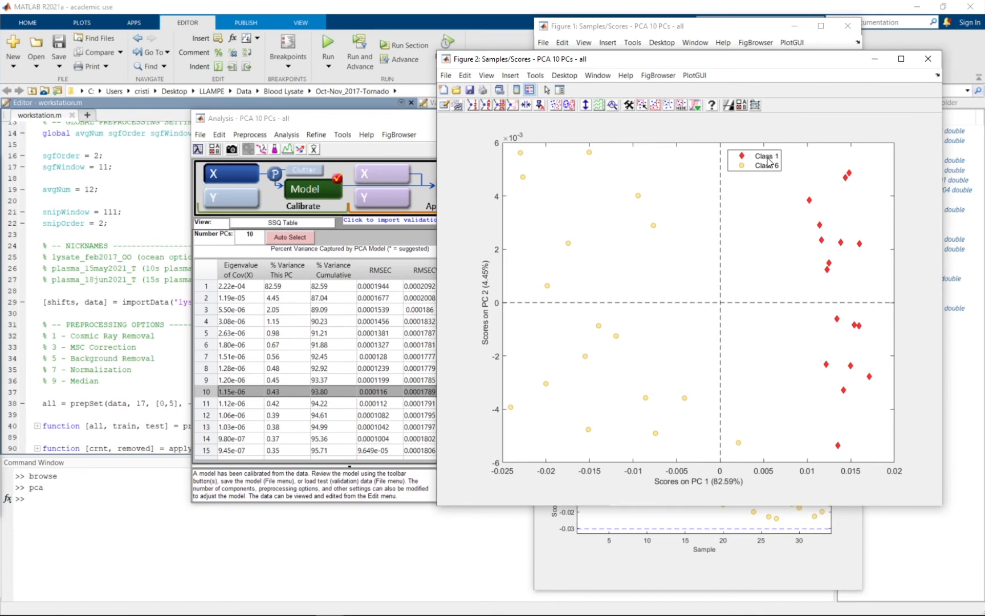
Rename the Class 1 legend entry as "0 Gy".
key("ctrl")
key("BackSpace")
key("BackSpace")
key("BackSpace")
key("BackSpace")
key("BackSpace")
key("BackSpace")
key("BackSpace")
type("0 Gy")
Rename the Class 6 legend entry as "5 Gy".
double_click(764, 167)
key("BackSpace")
key("BackSpace")
key("BackSpace")
key("BackSpace")
key("BackSpace")
key("BackSpace")
key("BackSpace")
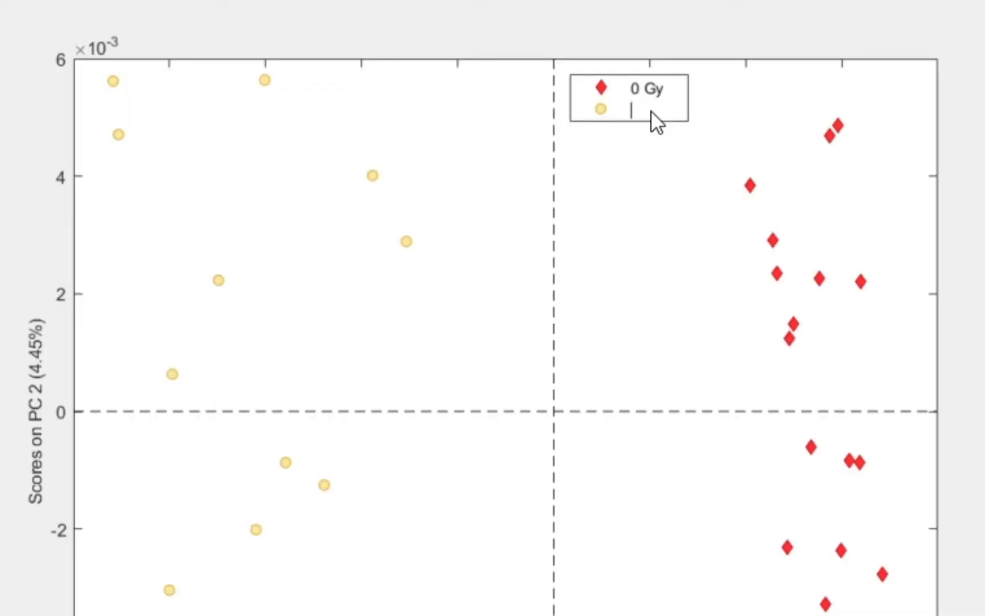
type("5 Gy")
left_click(670, 178)
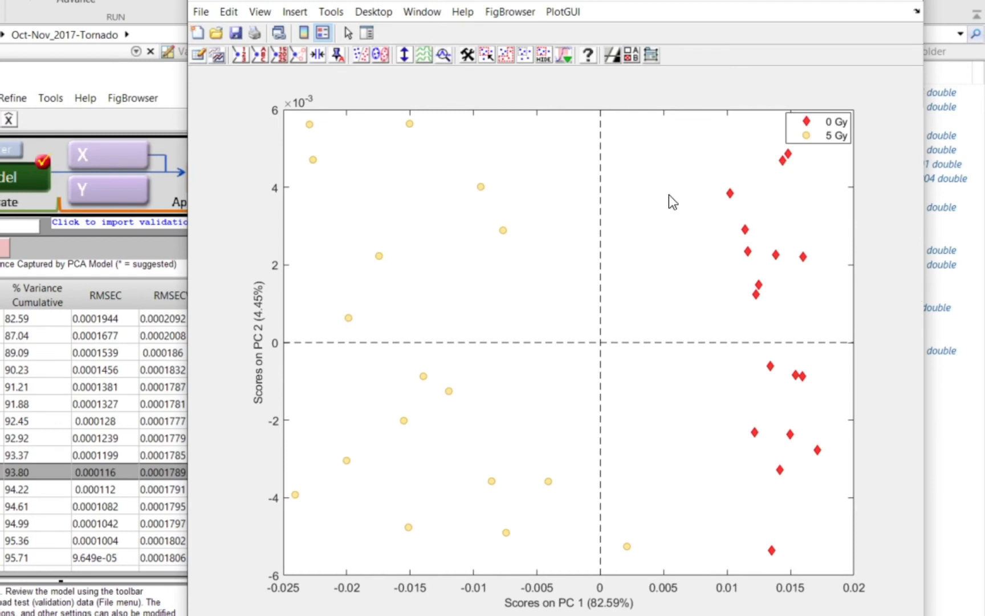
Add the title "PCA Blood Lysate" to the scores plot.
left_click(295, 11)
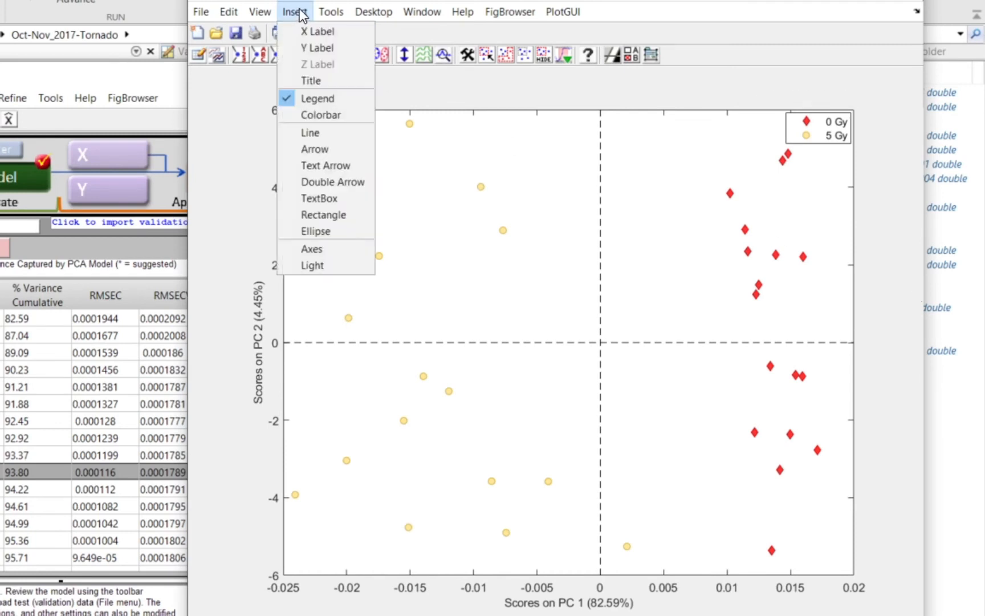
left_click(317, 79)
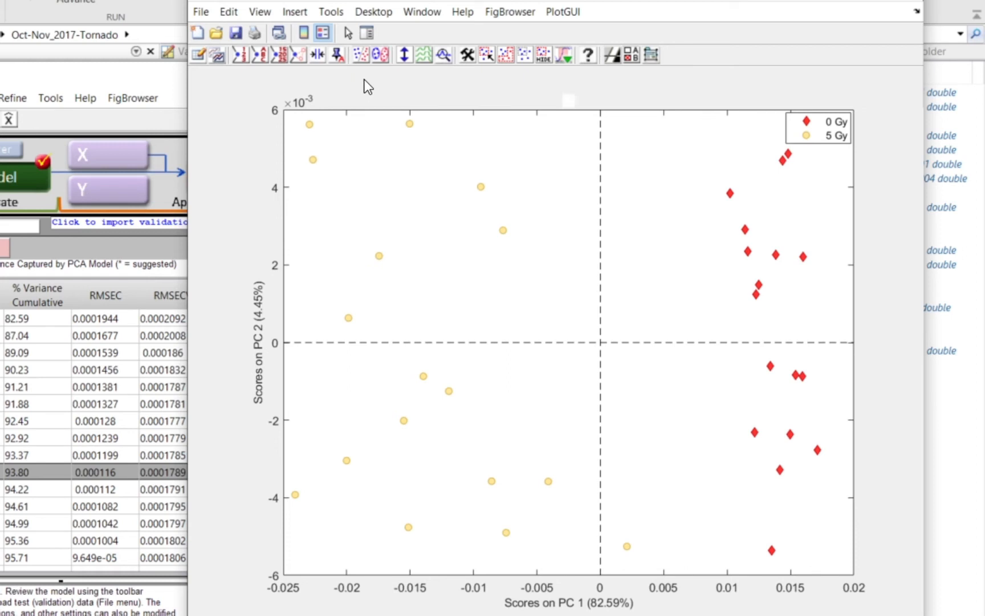
type("PCA Bi")
type("ood Lysate")
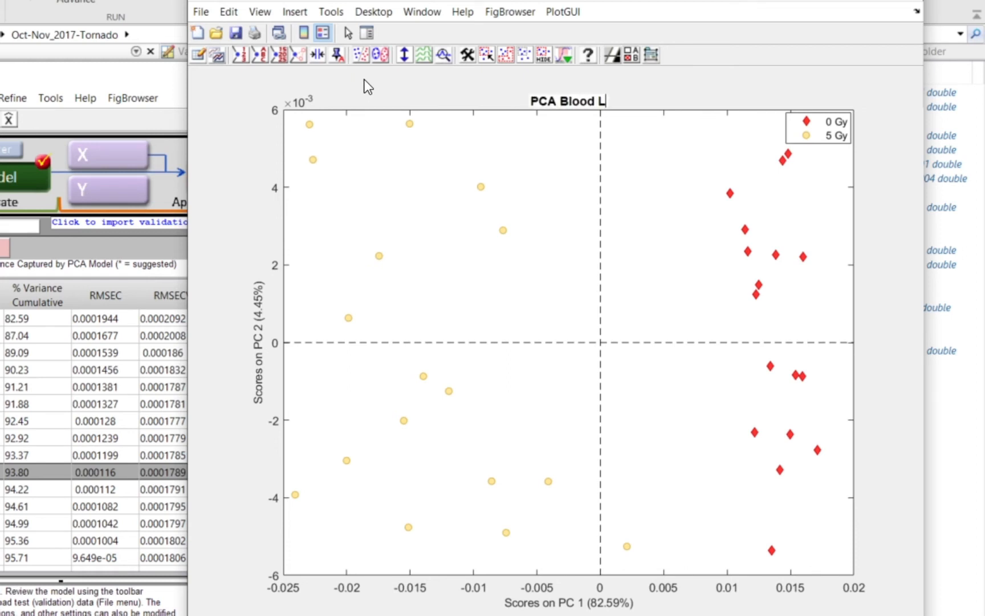
left_click(717, 87)
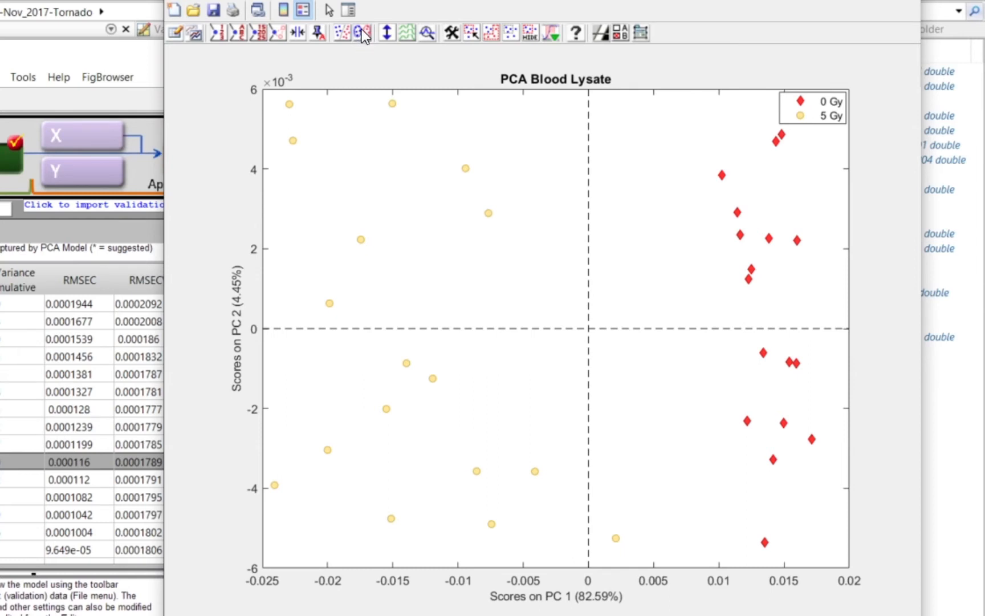
Try the Confidence Ellipse, Points in Sequence, Border Points, Spider and Mean at each X outlines on the score classes.
left_click(359, 32)
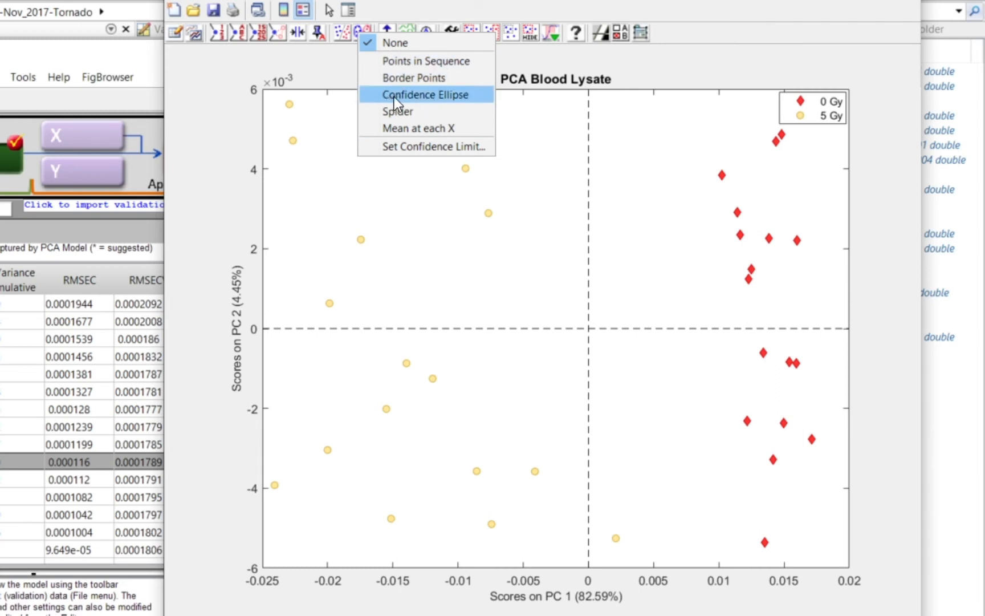
left_click(469, 95)
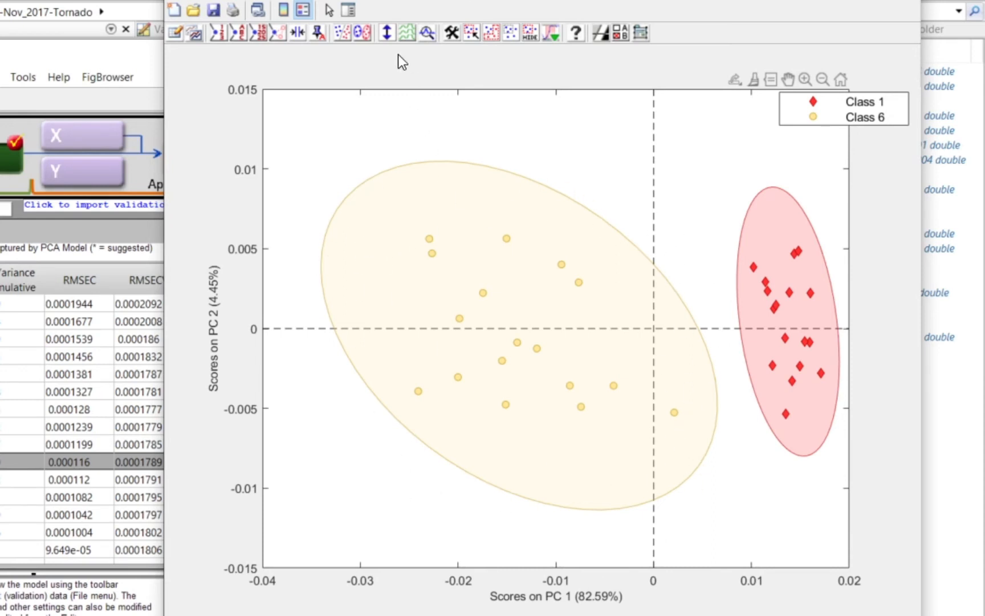
left_click(365, 33)
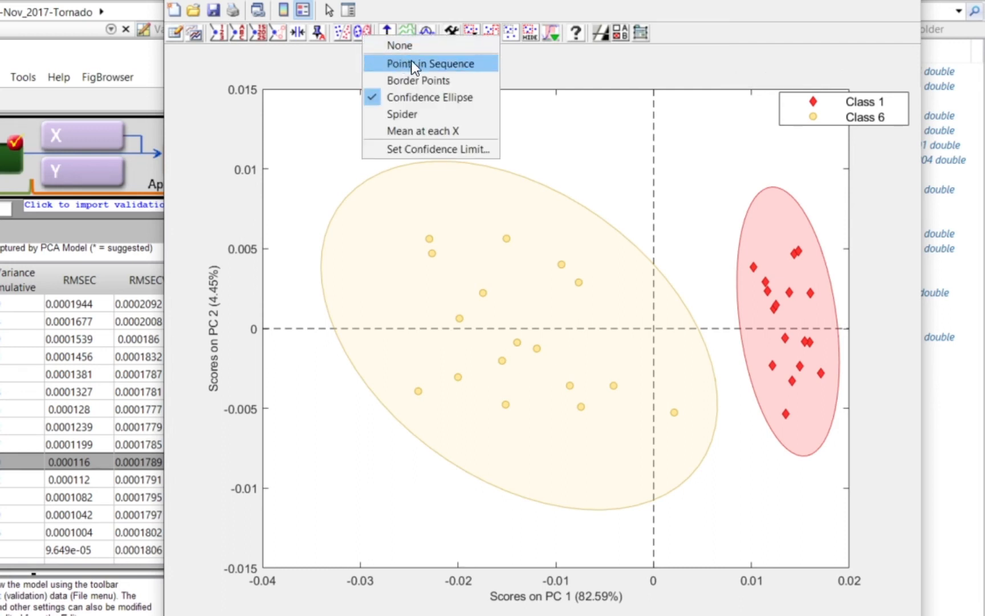
left_click(426, 64)
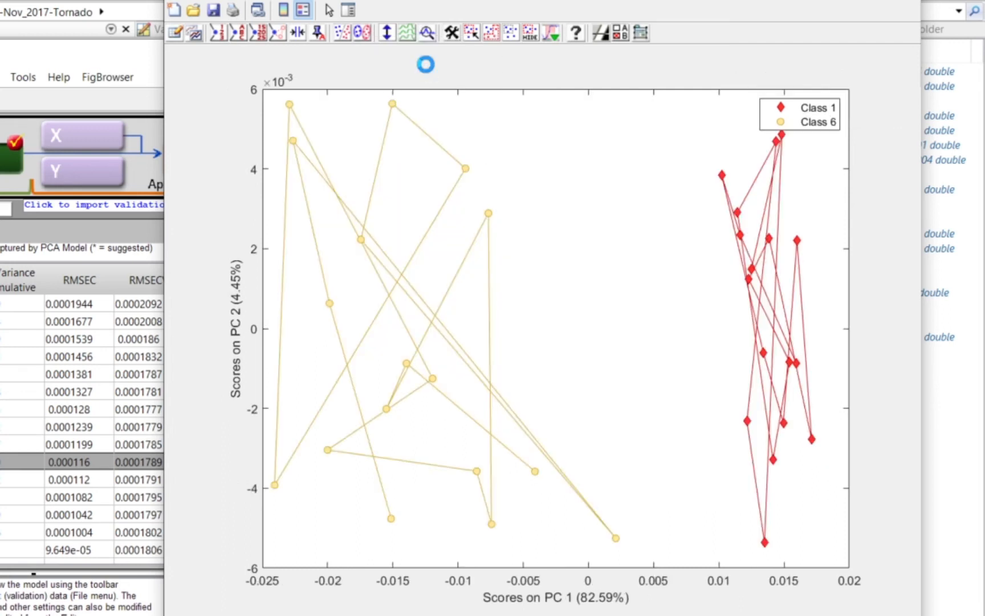
left_click(365, 32)
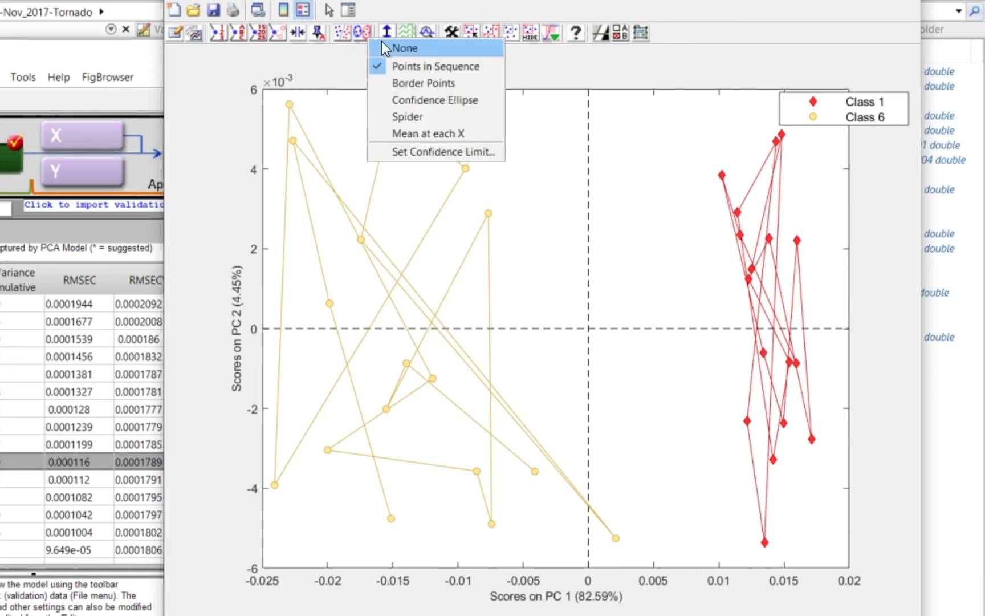
left_click(411, 68)
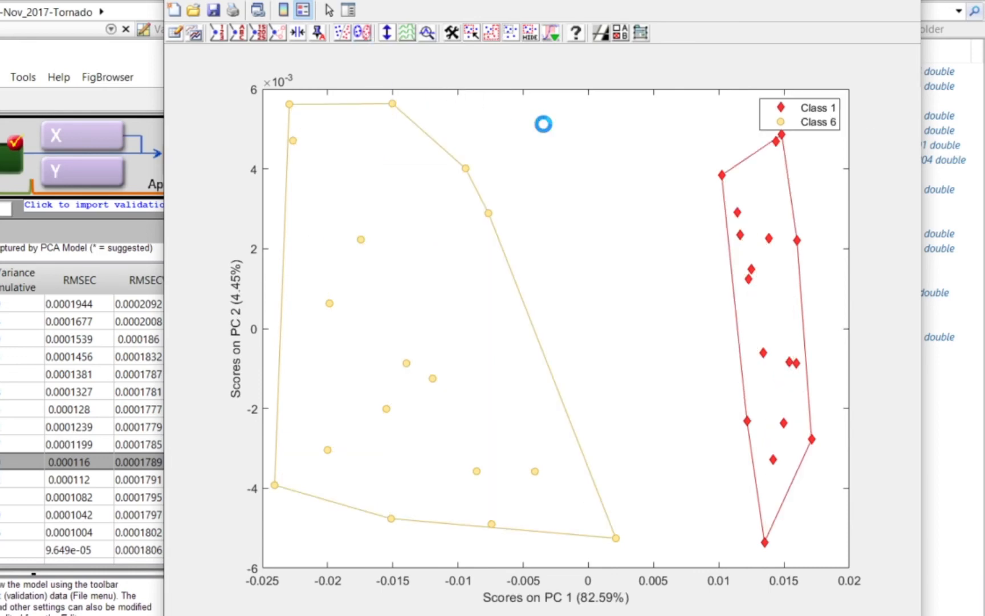
left_click(357, 33)
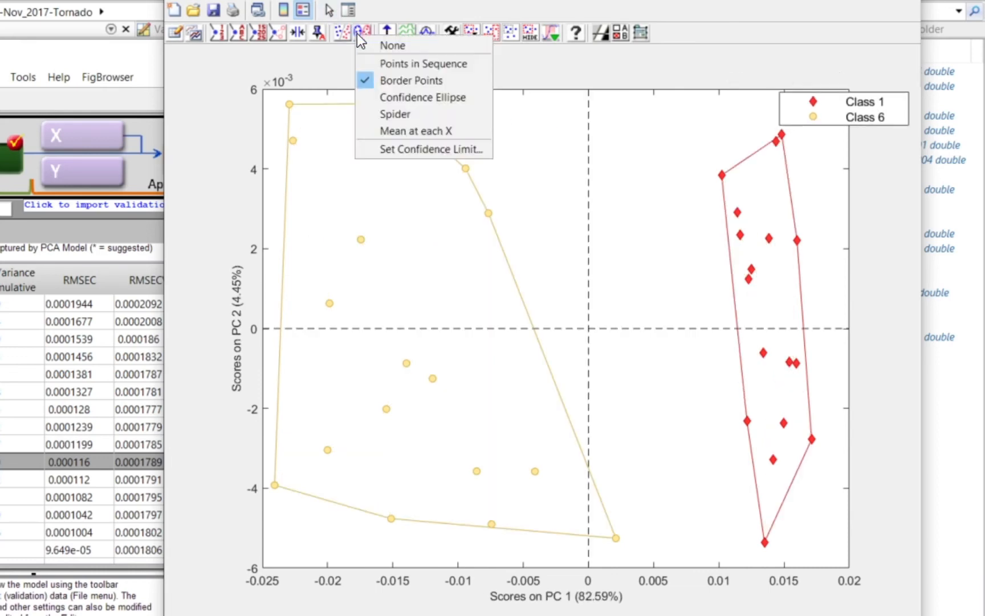
left_click(403, 114)
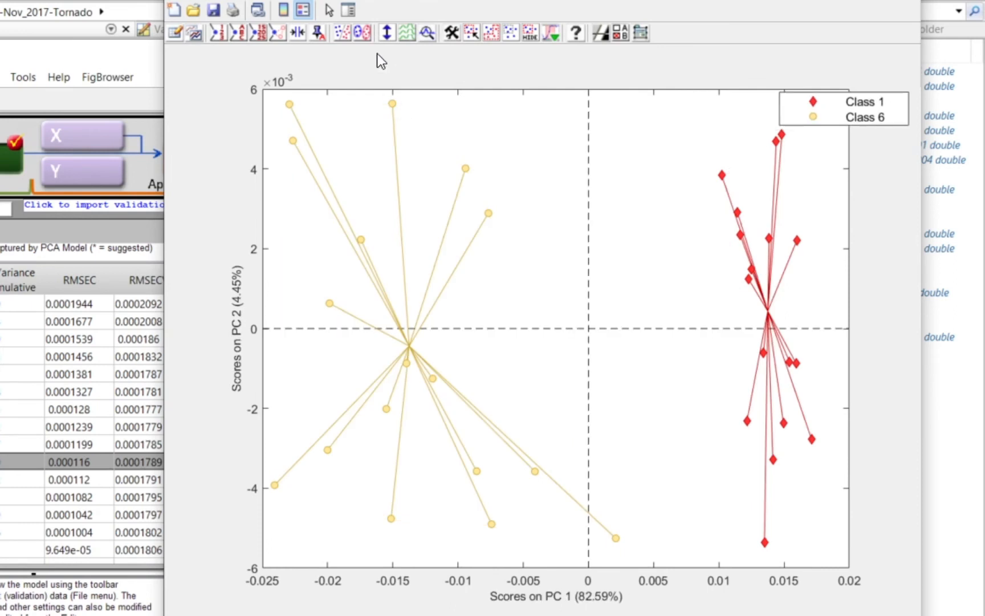
left_click(365, 34)
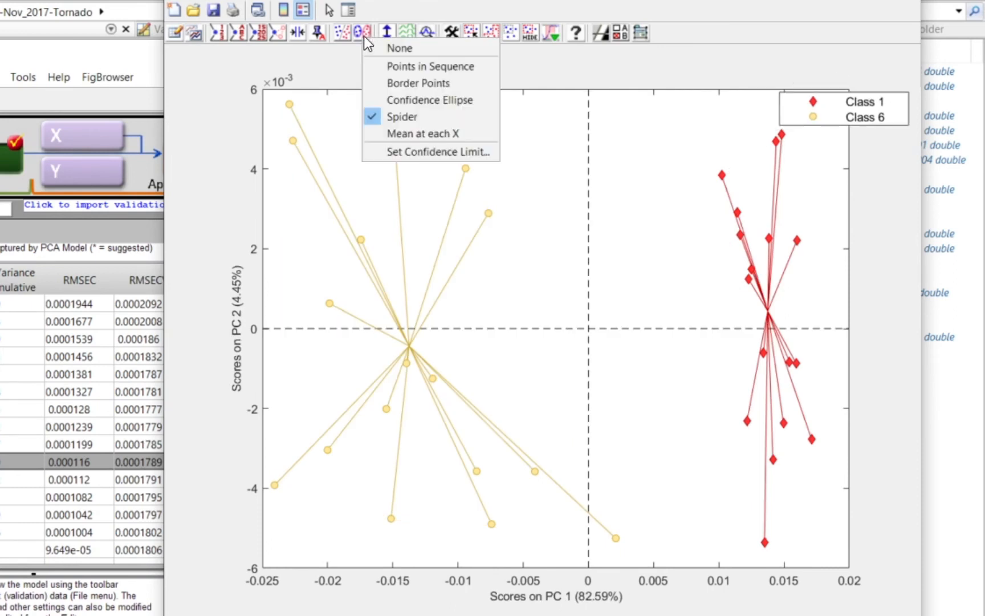
left_click(430, 134)
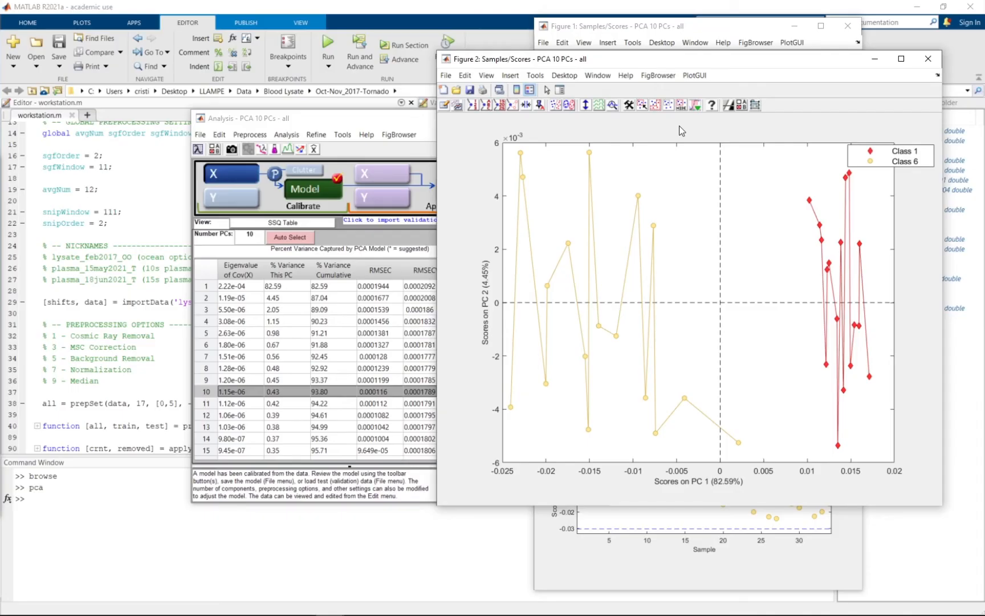
Outline the classes with confidence ellipses and label the score points with their sample numbers.
left_click(572, 105)
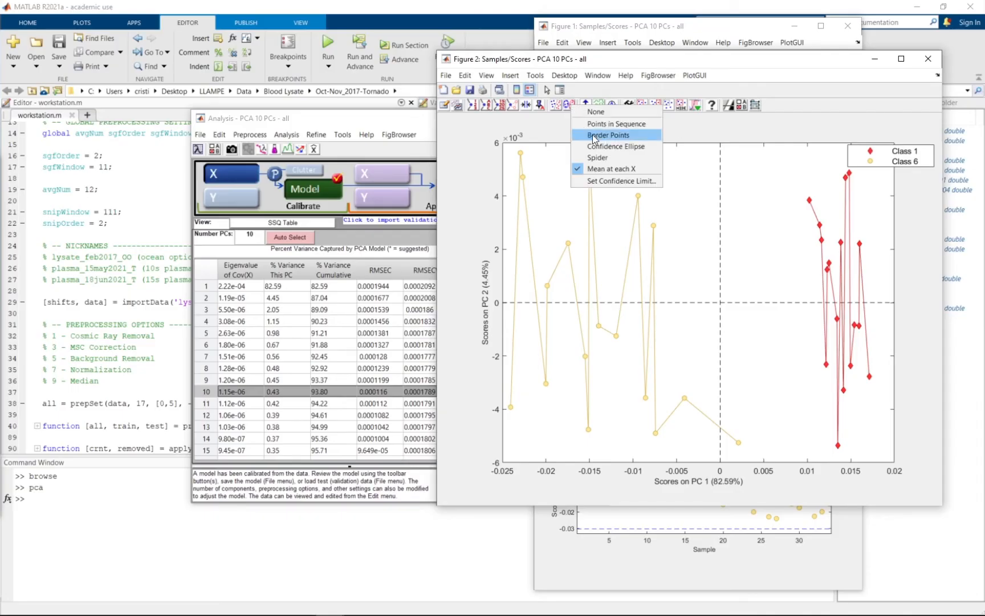
left_click(606, 145)
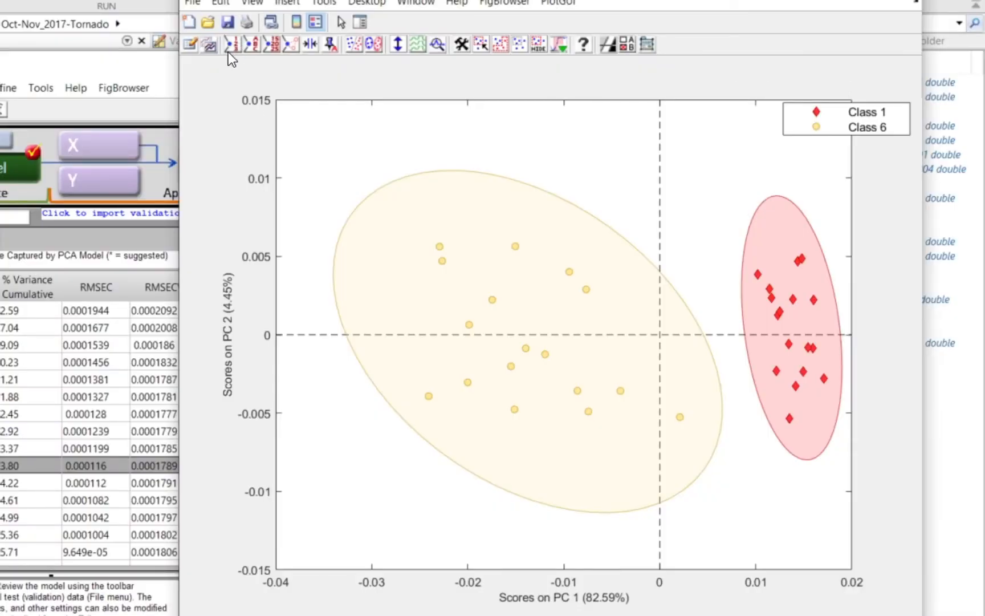
left_click(230, 44)
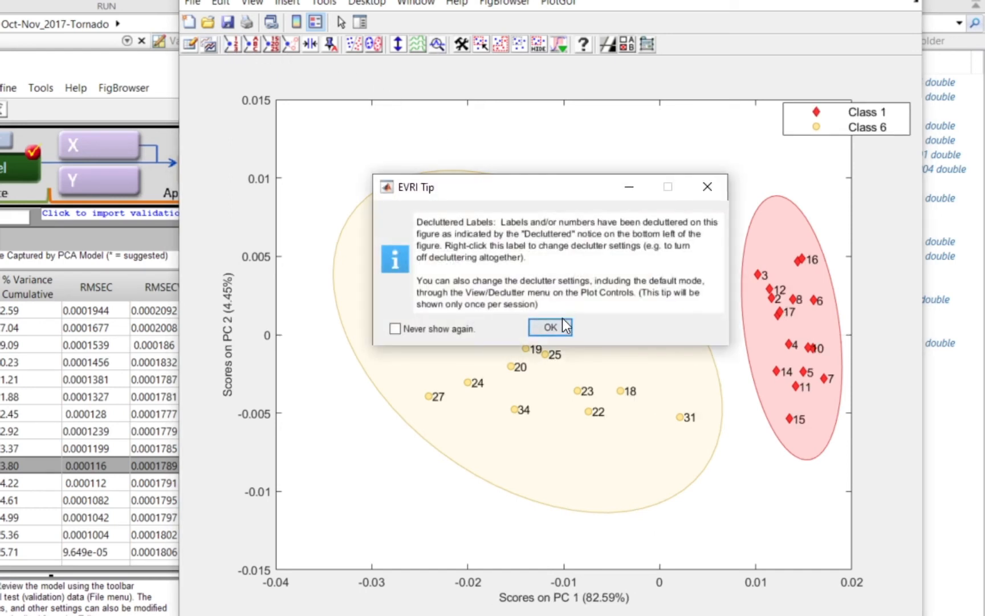
left_click(563, 326)
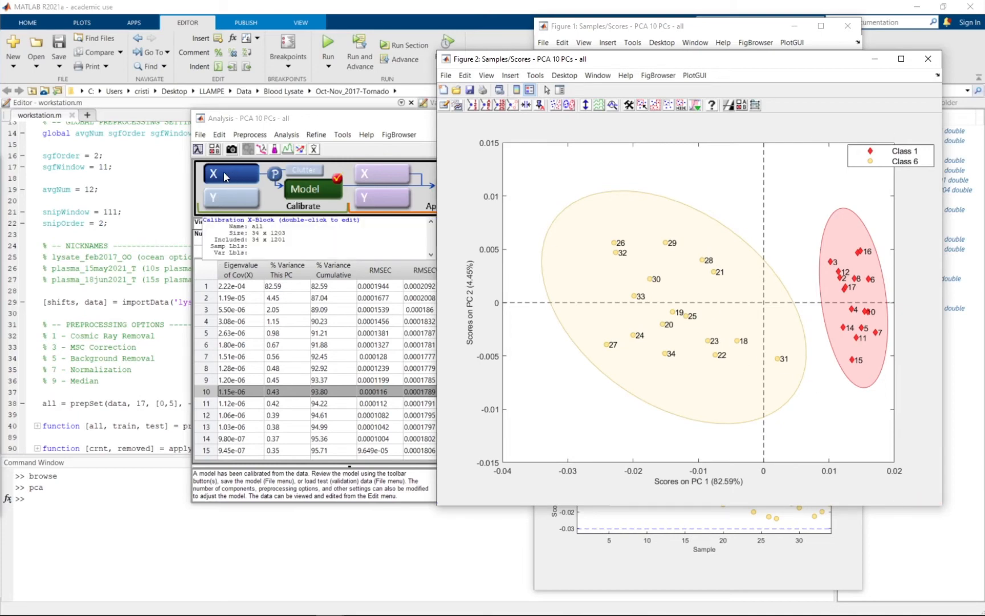
Open the calibration X-block data for editing and look up the row of sample 26 from the scores plot.
right_click(224, 173)
left_click(278, 222)
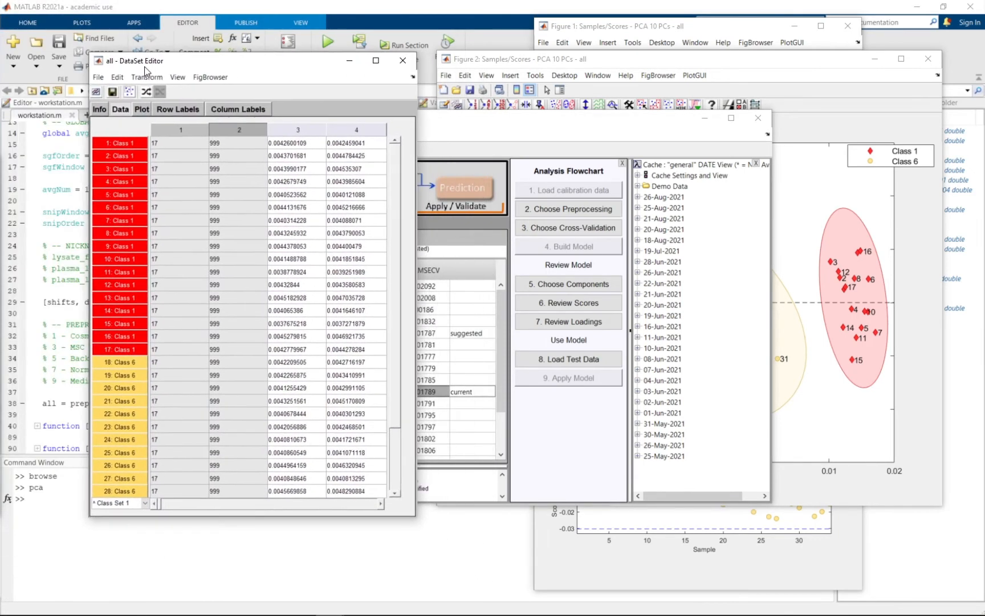
left_click(540, 58)
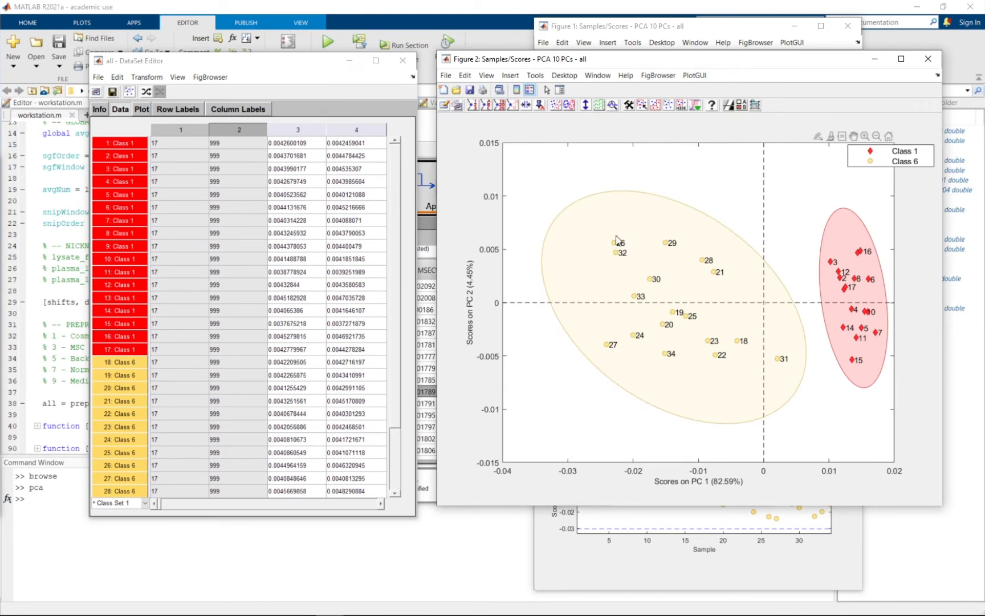
left_click(403, 170)
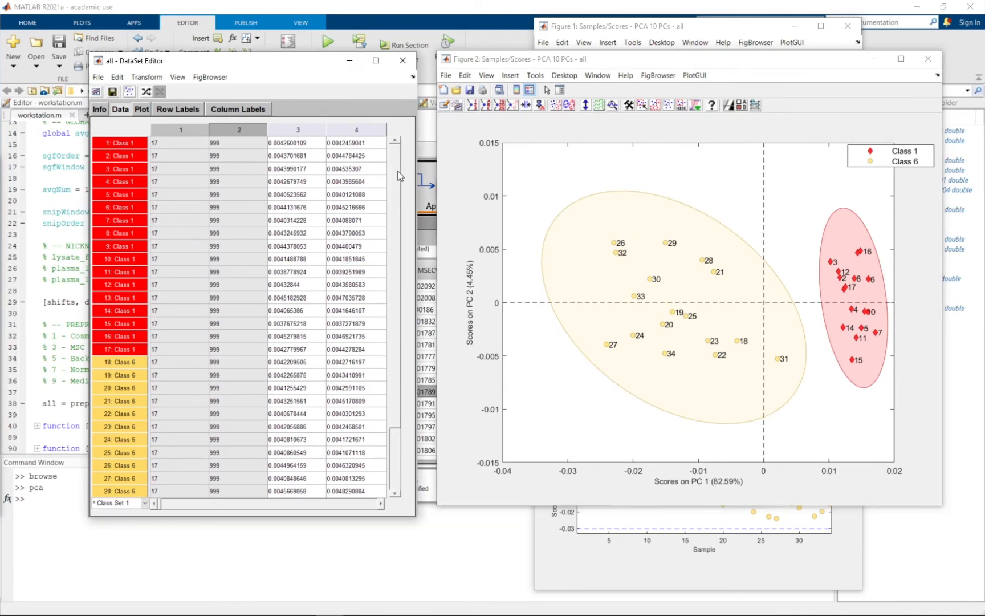
scroll(220, 388, "down", 2)
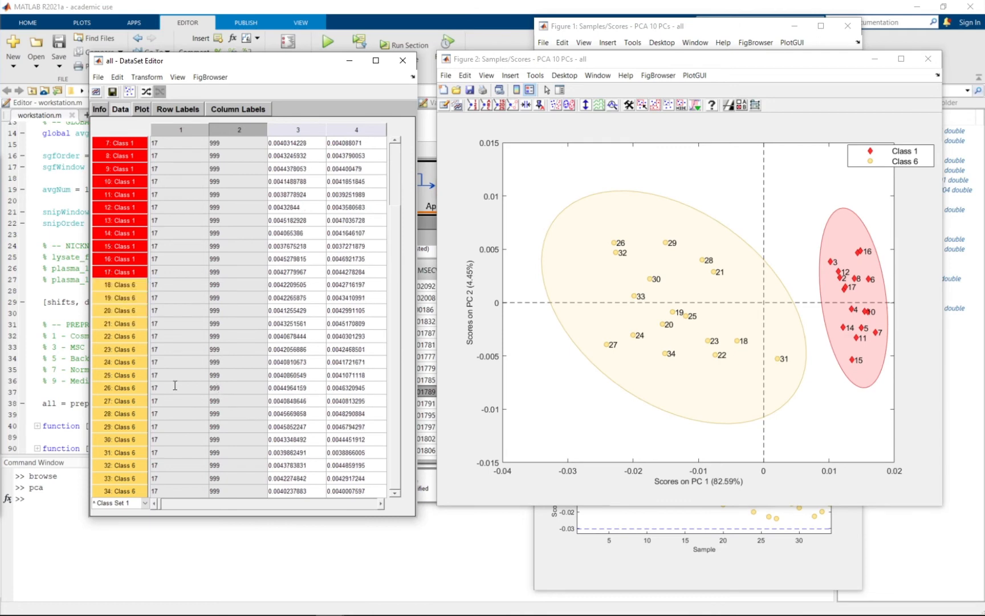
left_click_drag(279, 388, 342, 386)
left_click(356, 392)
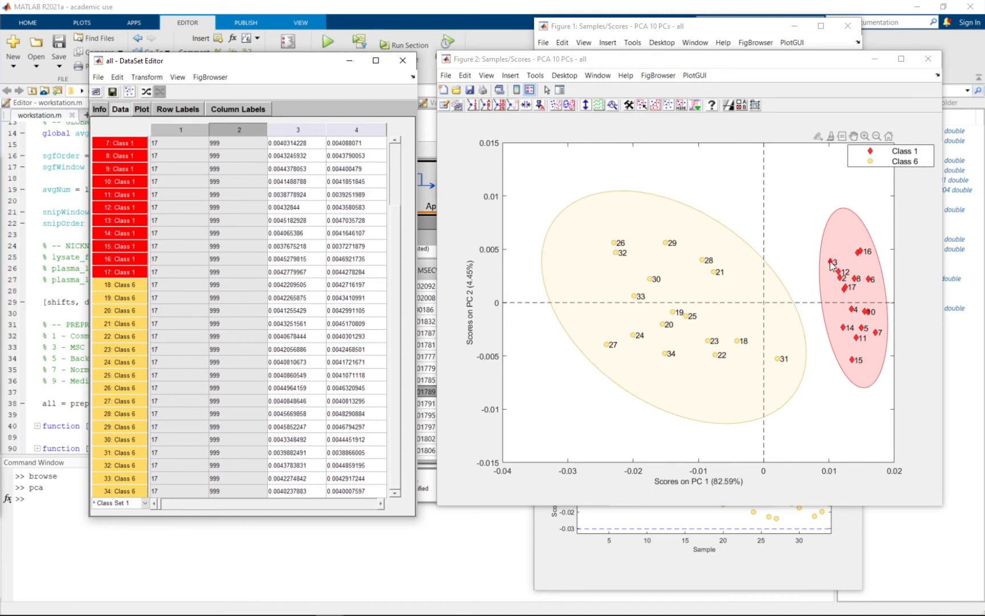
Look up the row of sample 3 in the dataset and close the dataset editor.
scroll(308, 215, "up", 2)
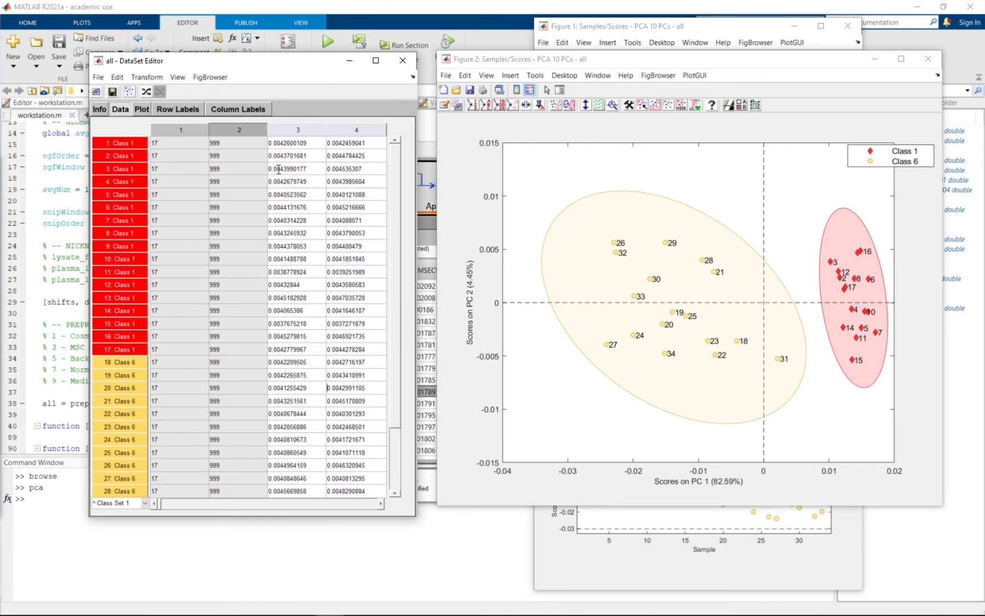
left_click_drag(276, 169, 328, 168)
left_click(374, 167)
left_click(403, 61)
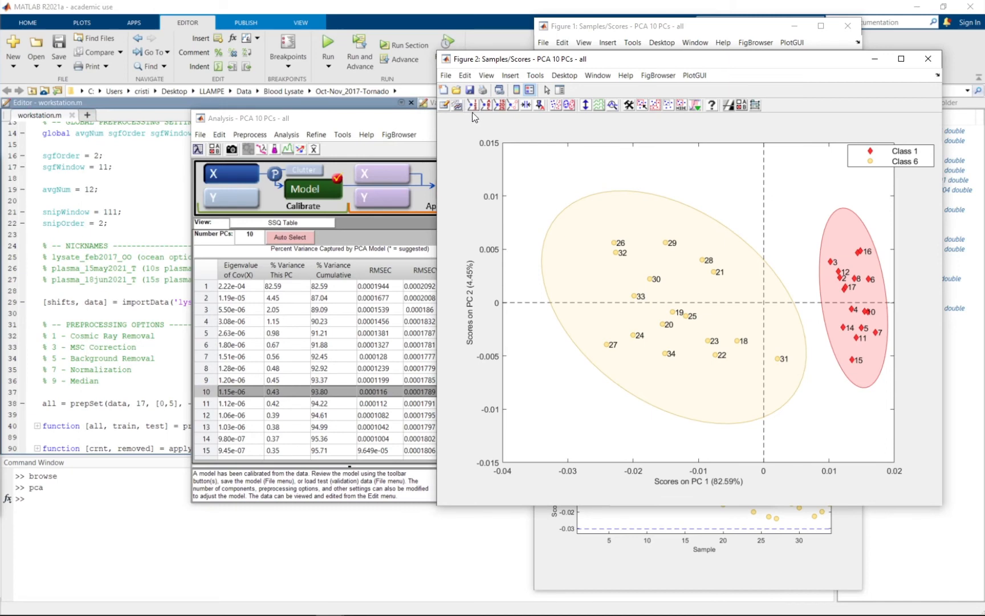
Hide the sample numbers on the scores plot and plot the PC 1 scores against Sample.
left_click(474, 104)
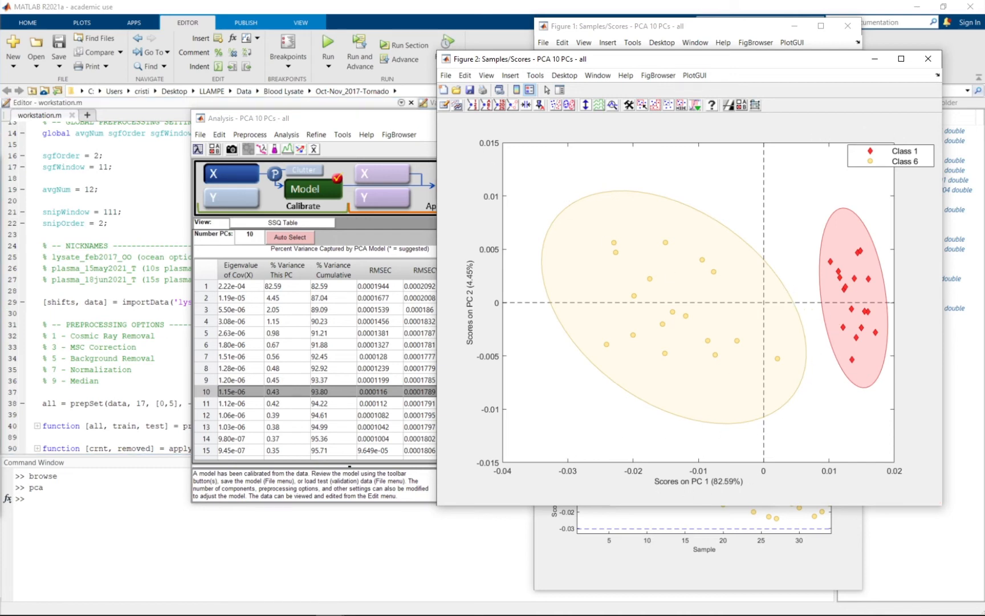
left_click(369, 157)
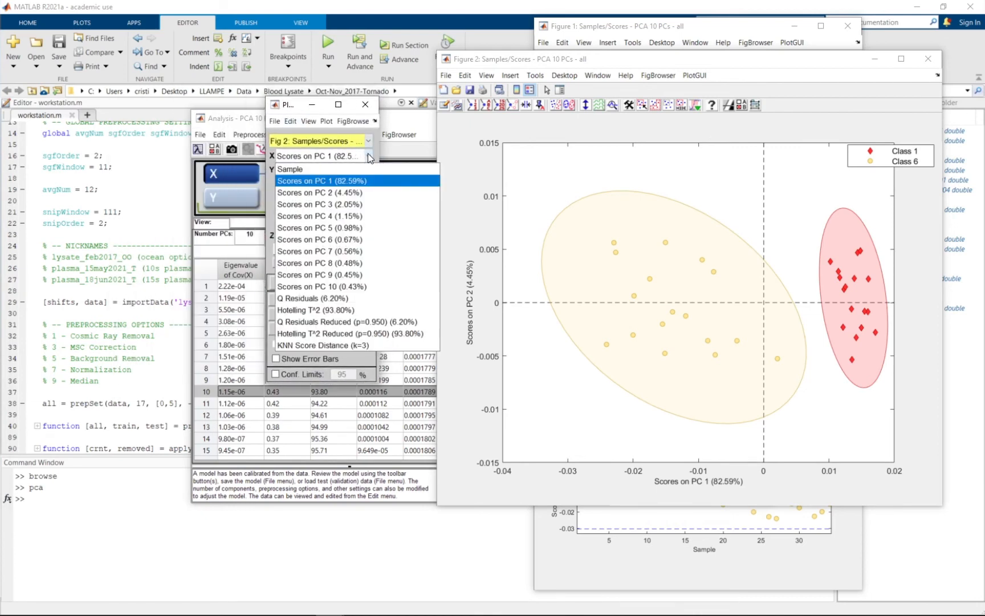
left_click(296, 169)
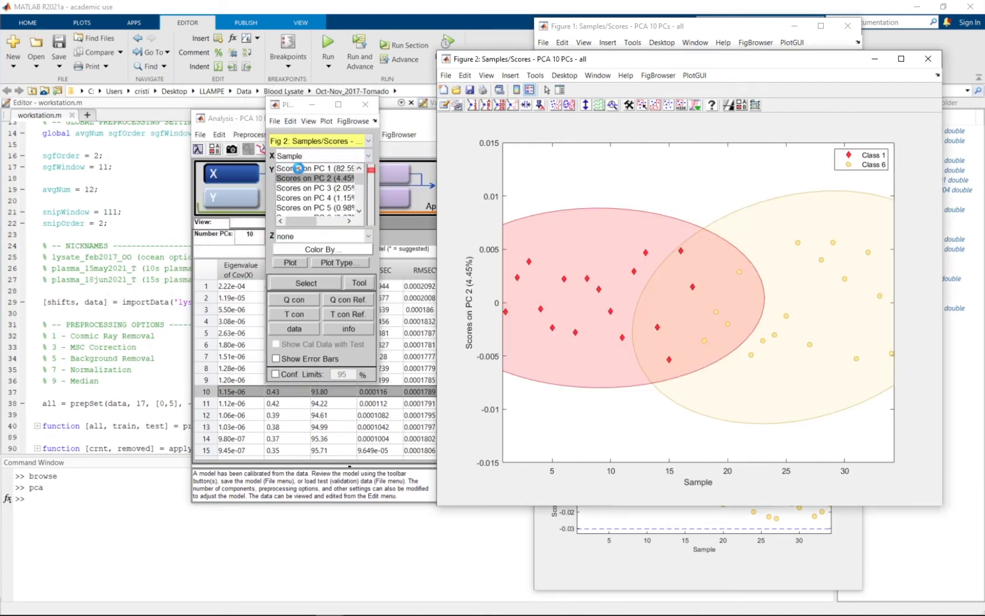
left_click(315, 169)
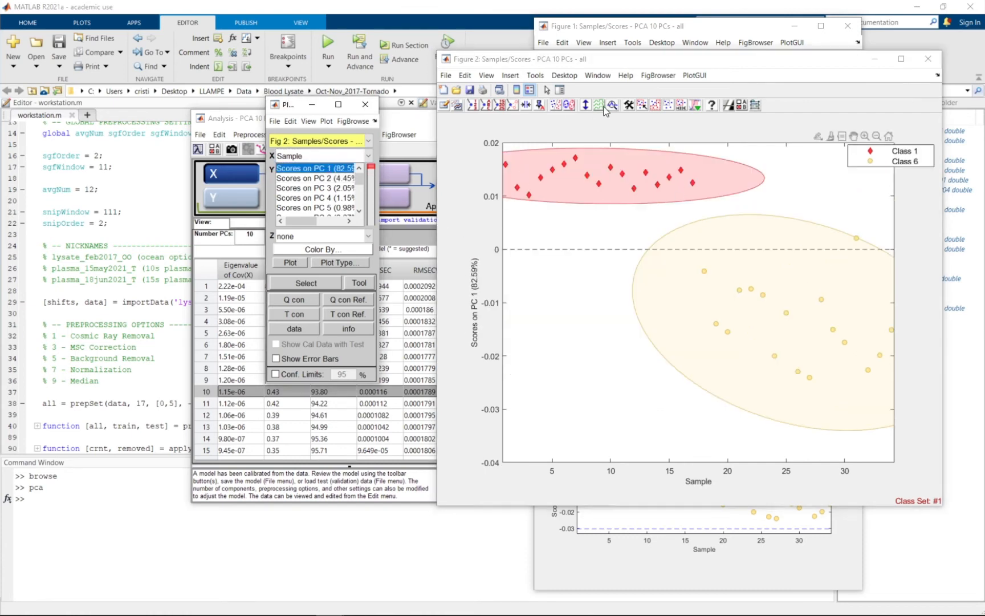
Remove the class ellipses from the sample plot and view the PC 2 scores before switching back to PC 1.
left_click(569, 105)
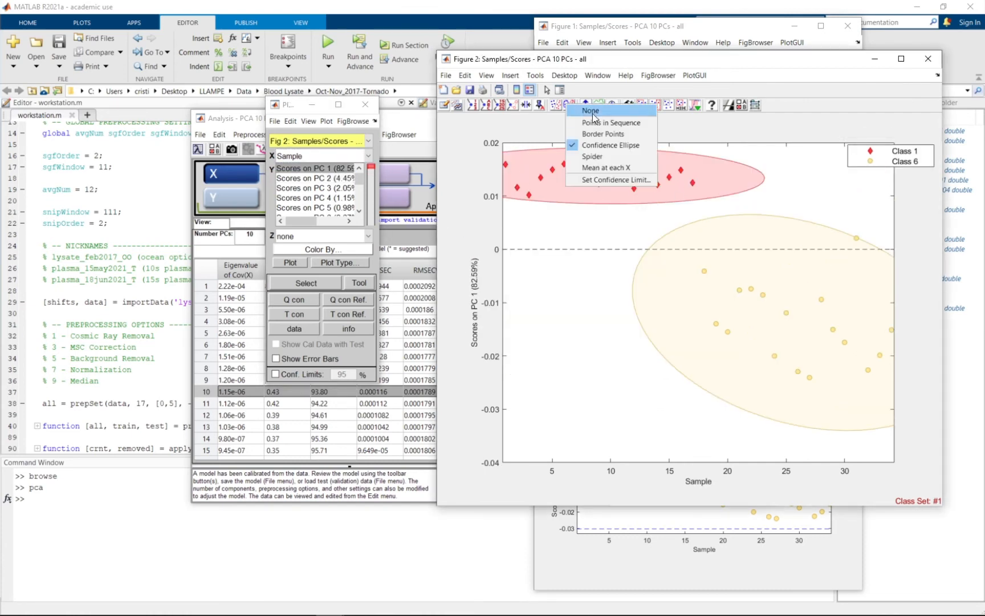
left_click(639, 146)
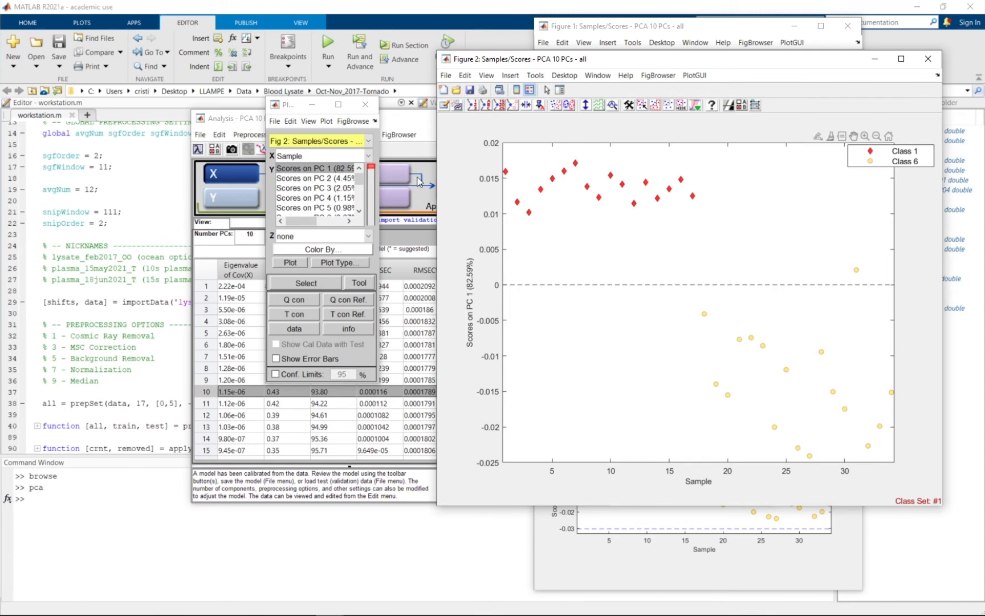
left_click(314, 177)
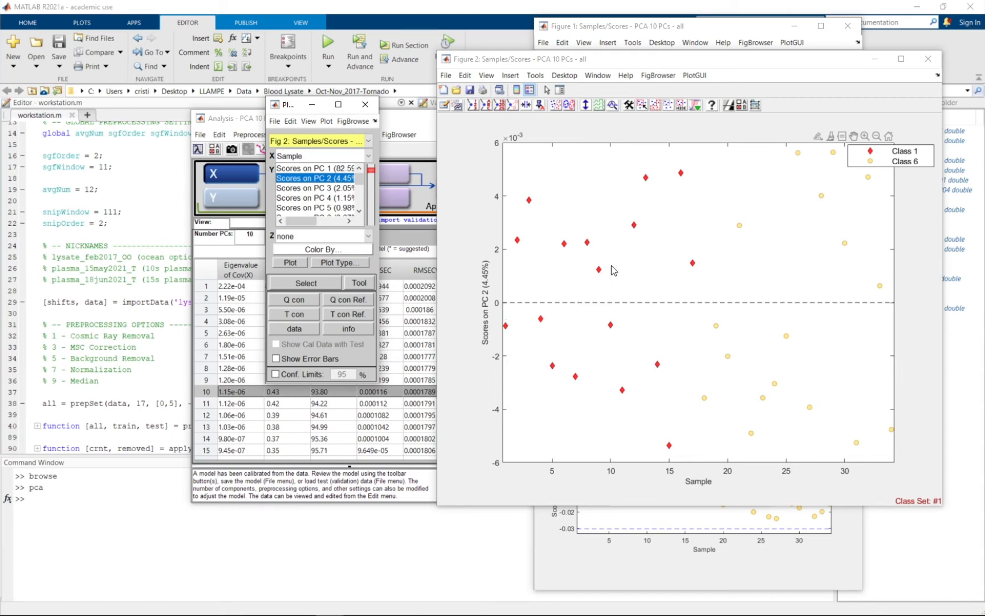
left_click(327, 169)
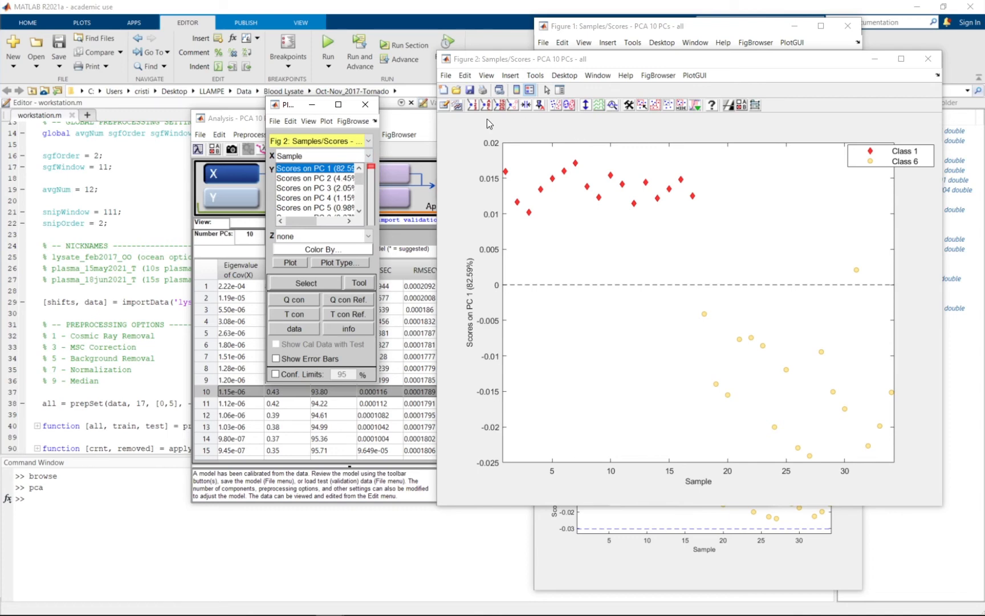
Close both Samples/Scores figure windows.
left_click(929, 59)
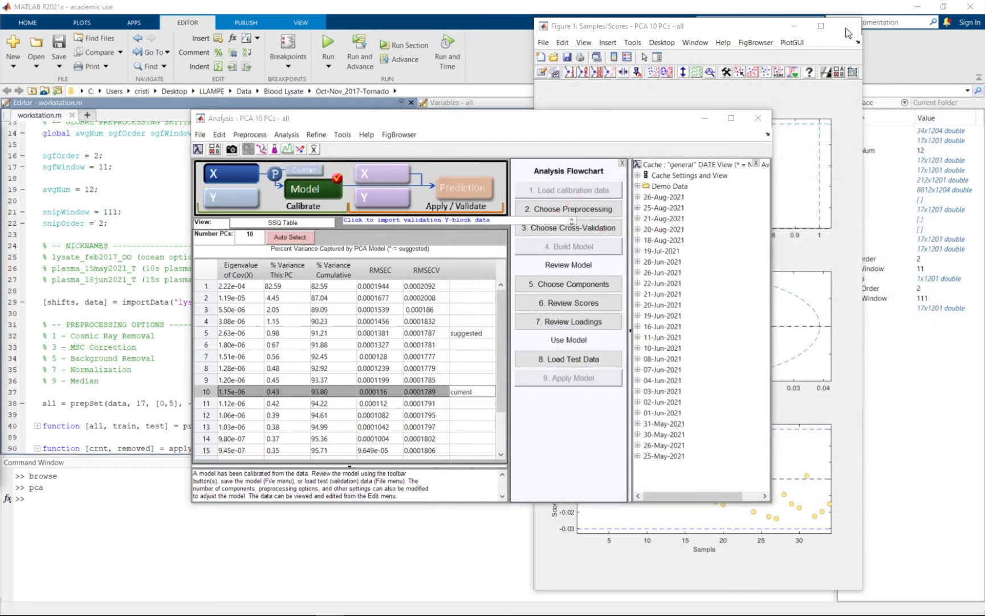
left_click(846, 28)
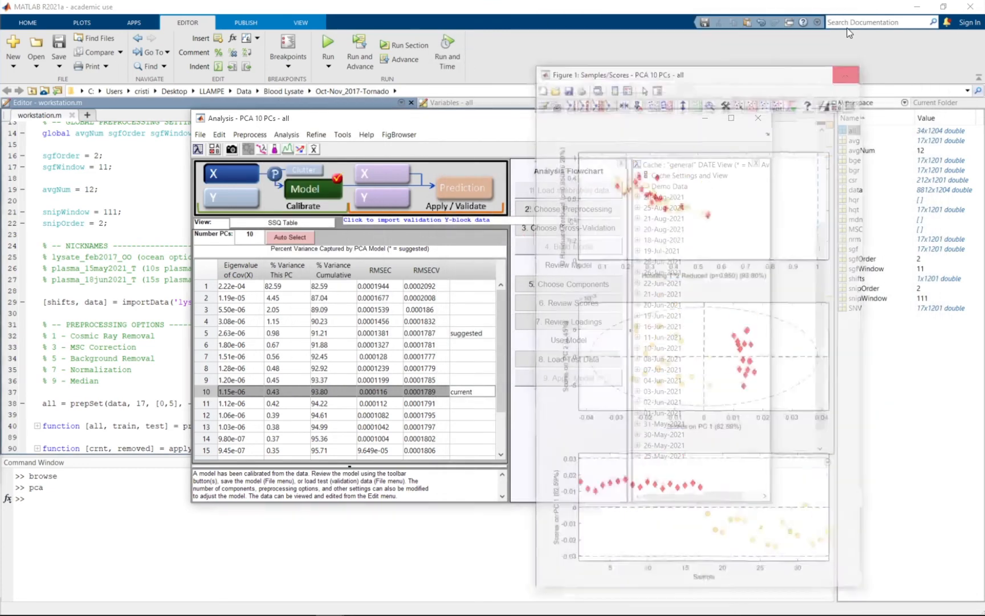
Open the loadings plot of the PCA model, arrange its windows beside the analysis, and show the PC 1 loadings against Variable.
left_click_drag(444, 121, 450, 113)
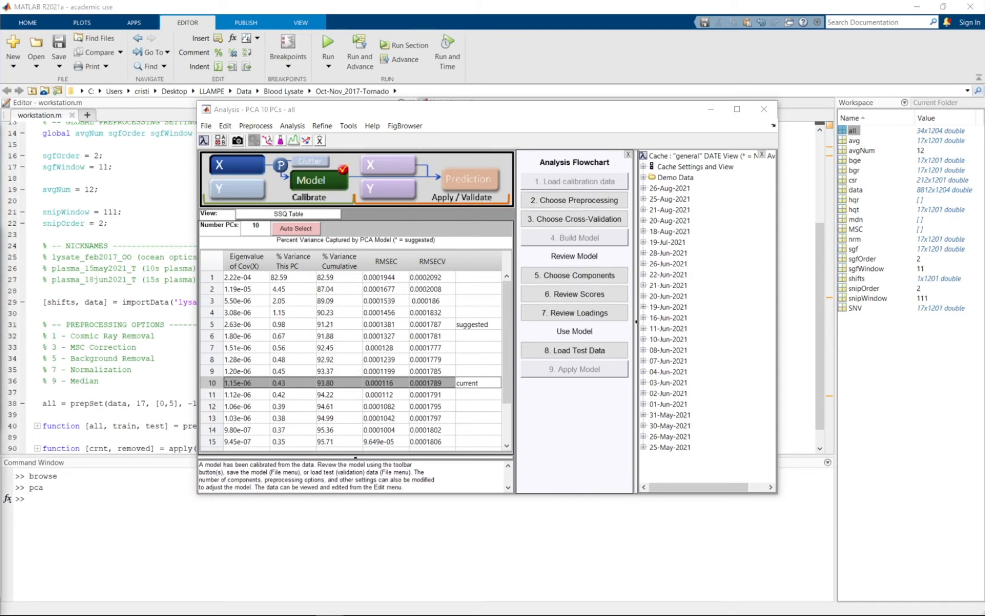
left_click_drag(446, 98, 634, 142)
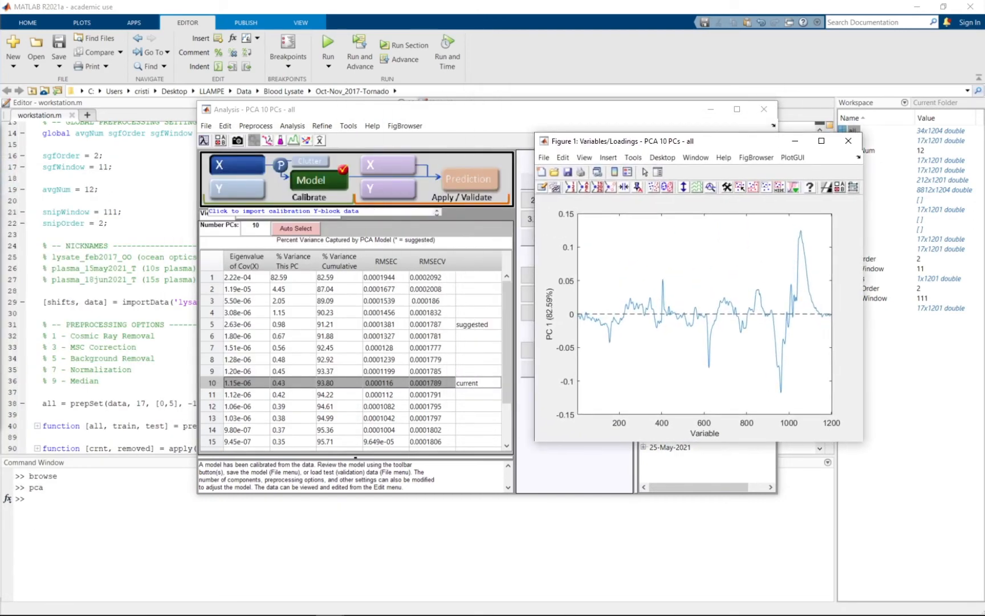
left_click_drag(347, 68, 404, 162)
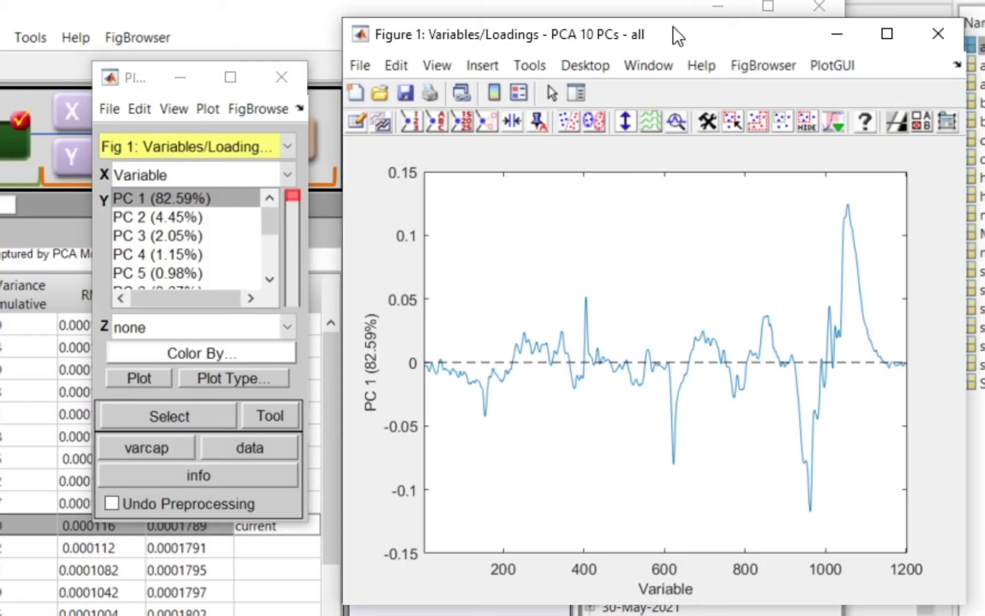
left_click(142, 197)
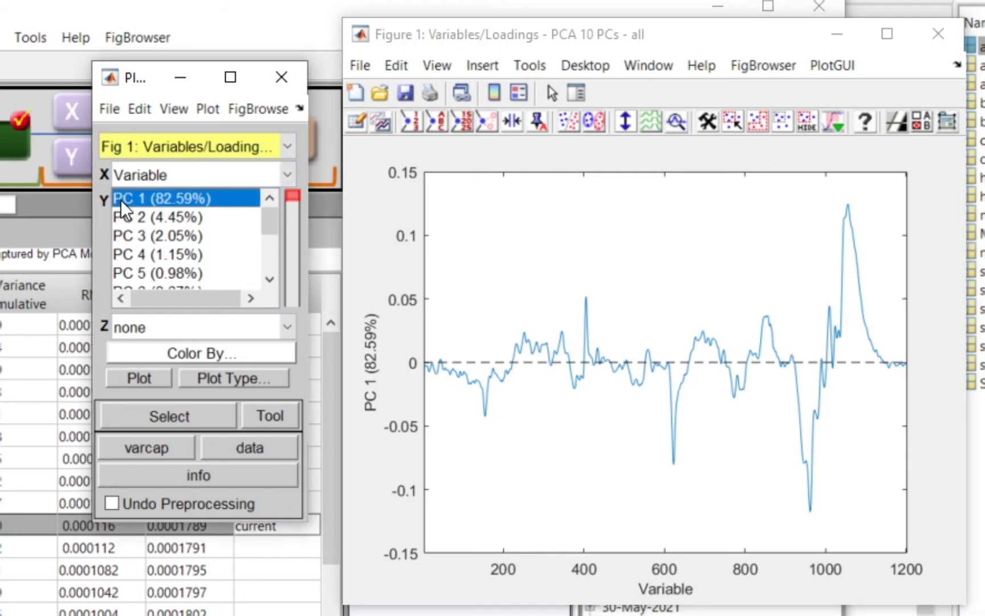
left_click(124, 200)
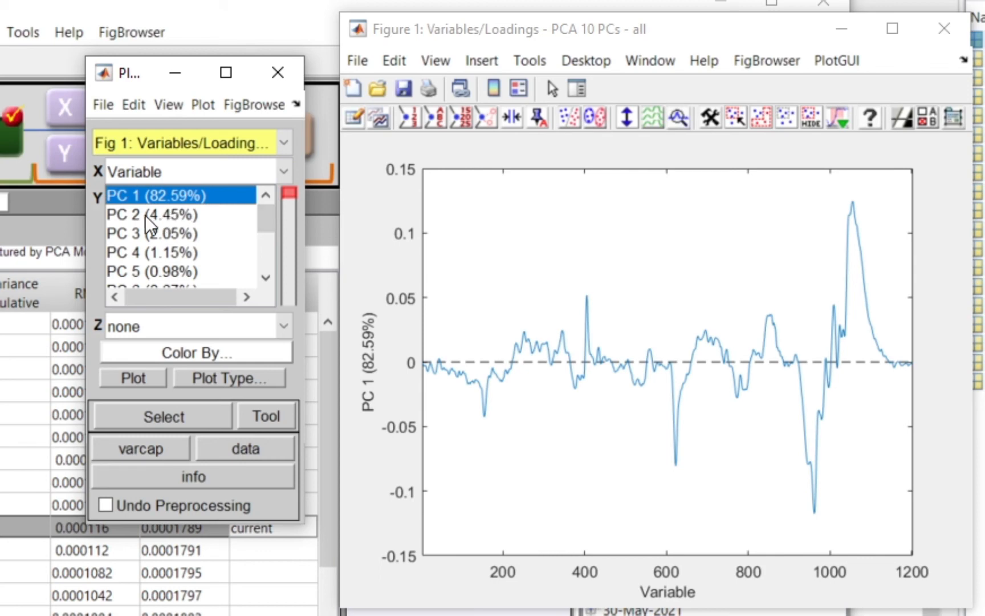
Review the loadings of PC 2, PC 3, PC 4 and PC 5 one after another.
left_click(215, 215)
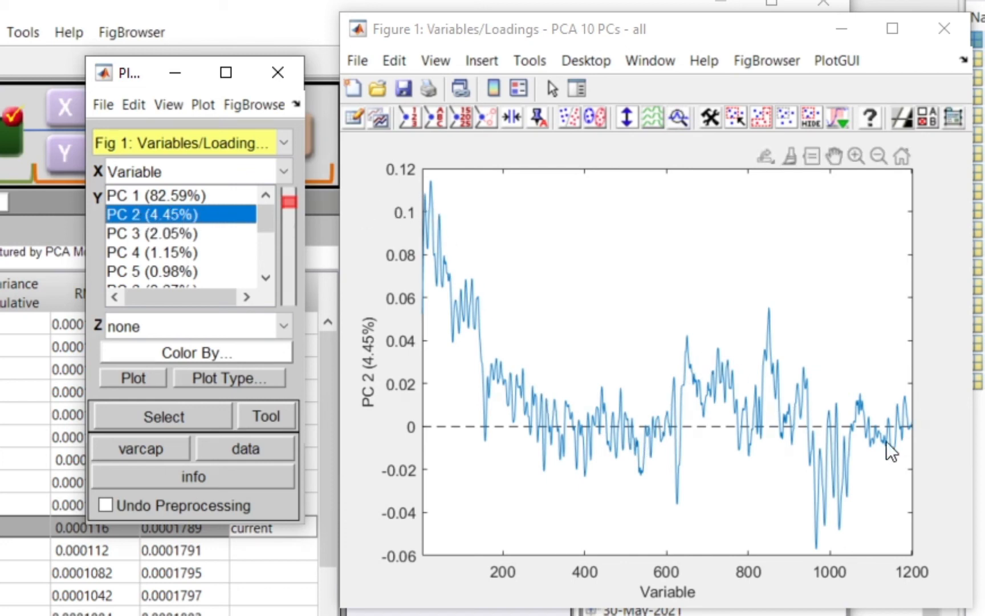
left_click(190, 233)
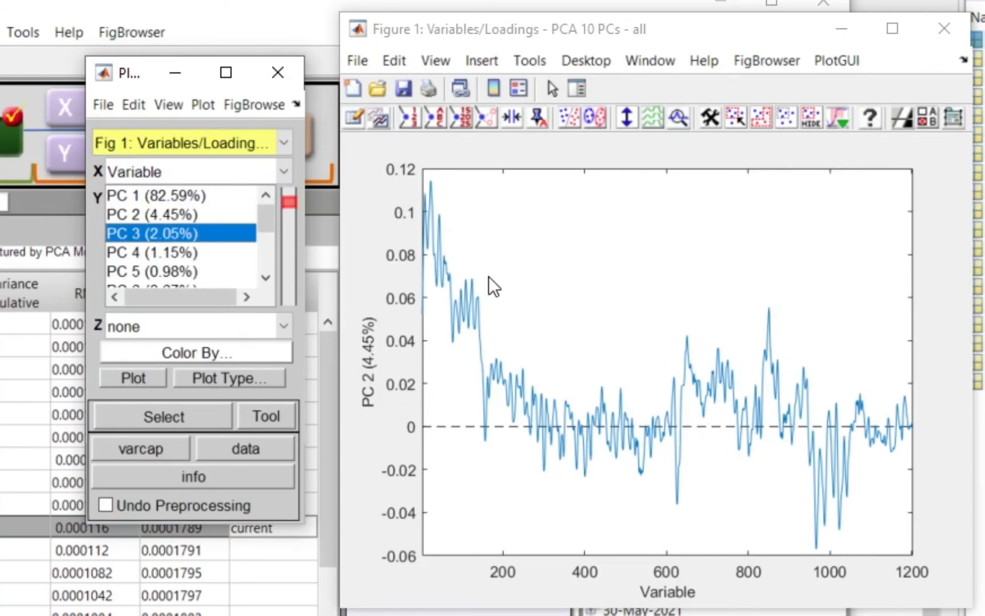
key("Down")
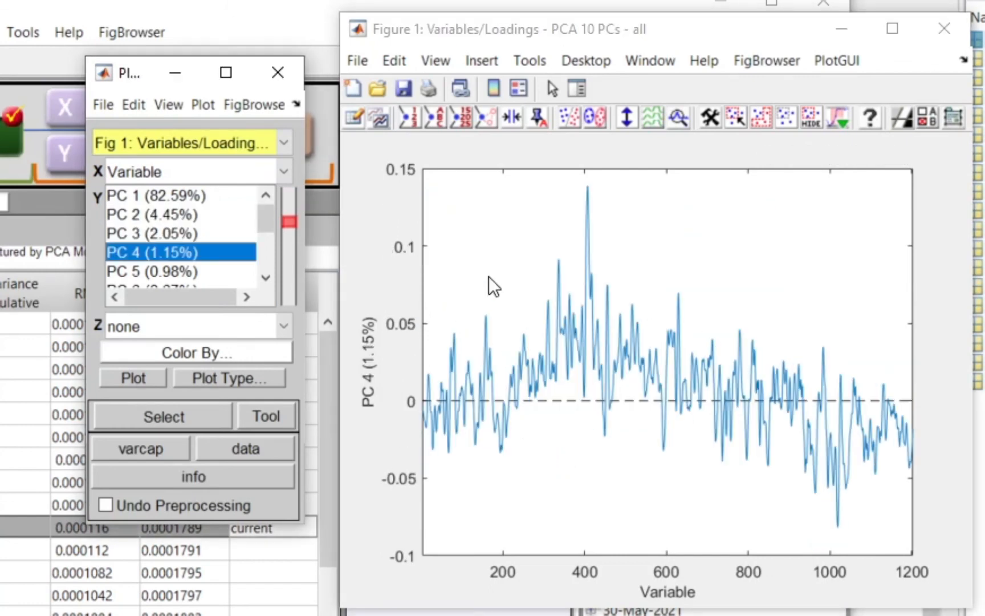
key("Down")
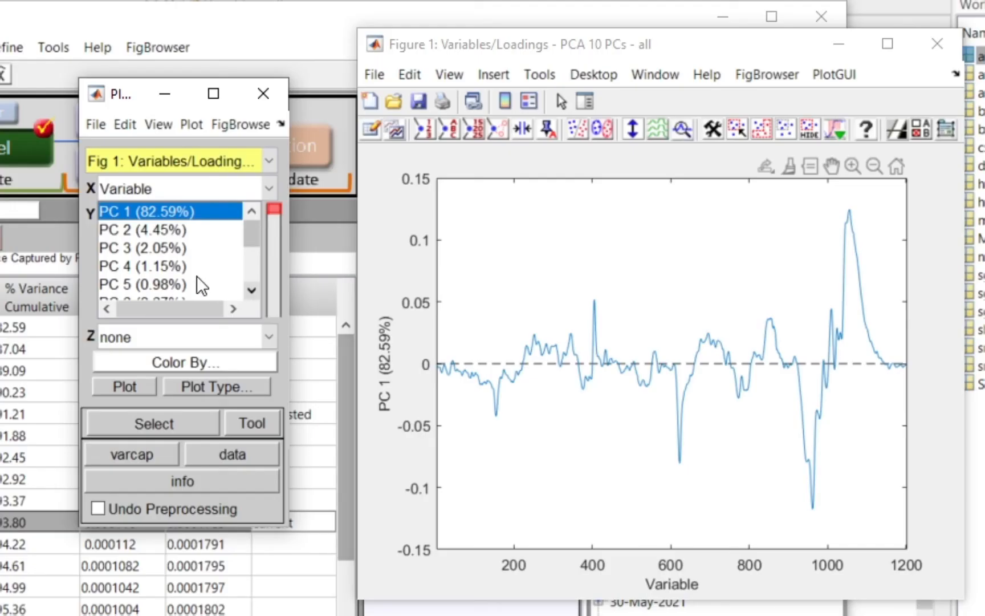
Overlay the PC 1, PC 3 and PC 4 loadings, return to PC 1 alone, and compare PC 1 through PC 5 together.
left_click(193, 245, "ctrl")
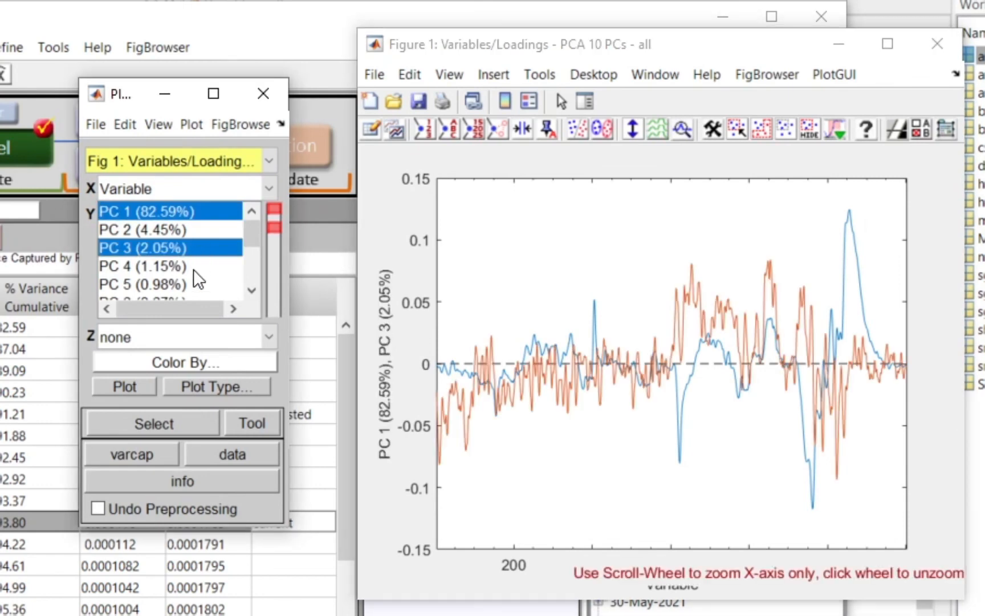
left_click(144, 262, "ctrl")
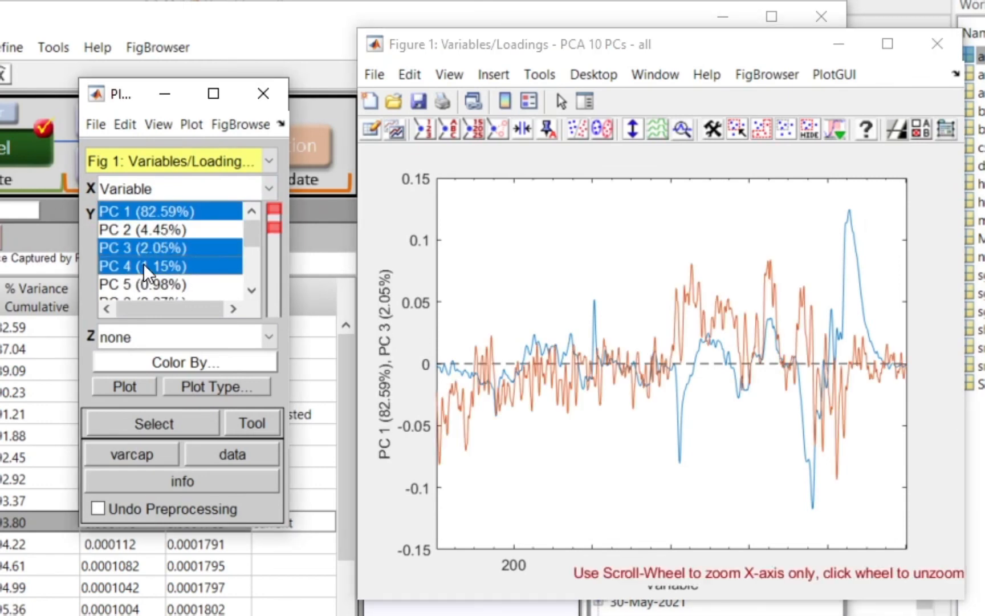
left_click(196, 230)
left_click(190, 209)
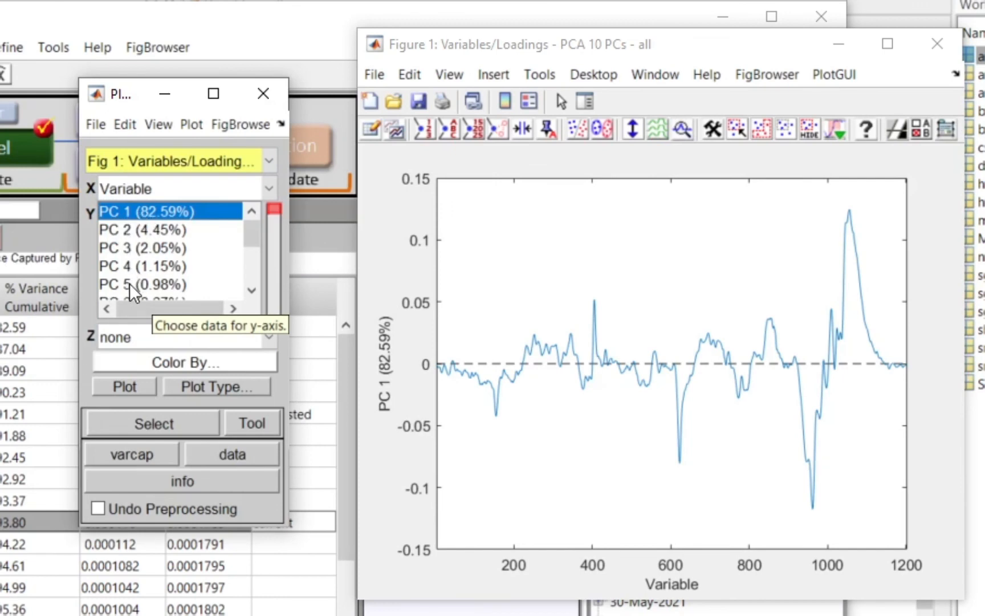
left_click(208, 284, "shift")
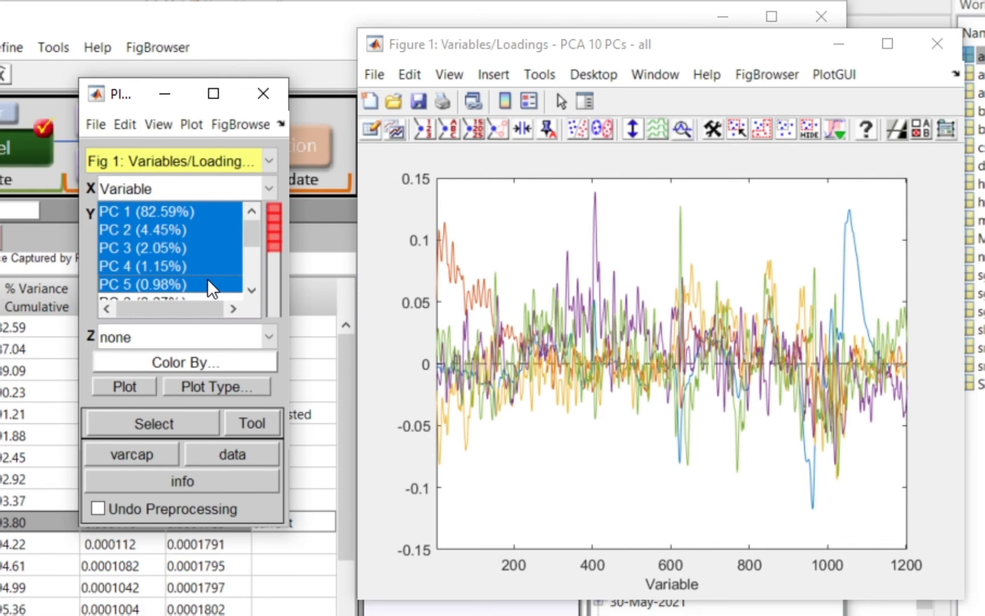
Reduce the loadings plot to an overlay of only PC 1 and PC 2.
left_click(167, 228)
left_click(174, 213)
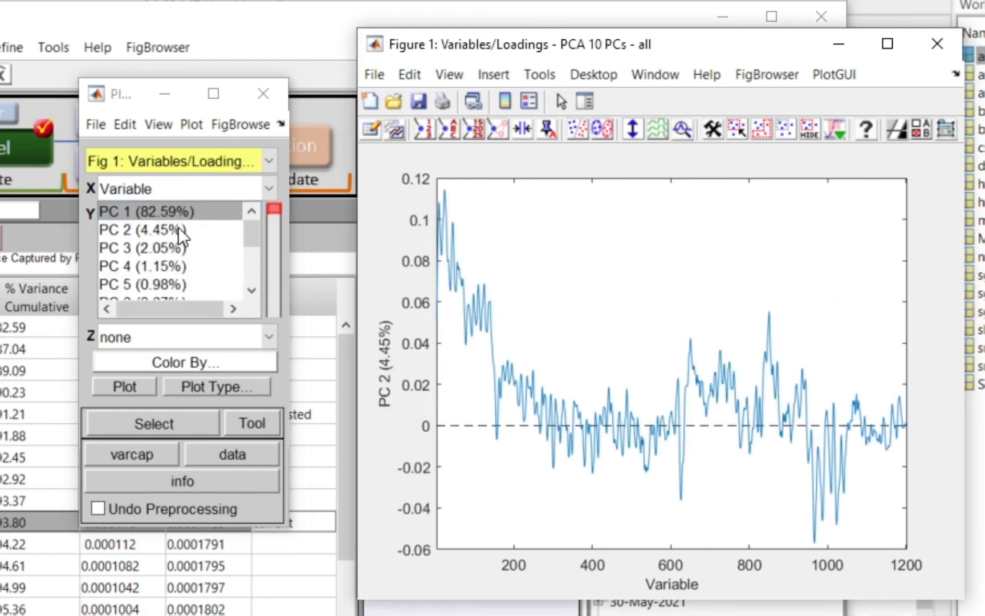
left_click(174, 229, "ctrl")
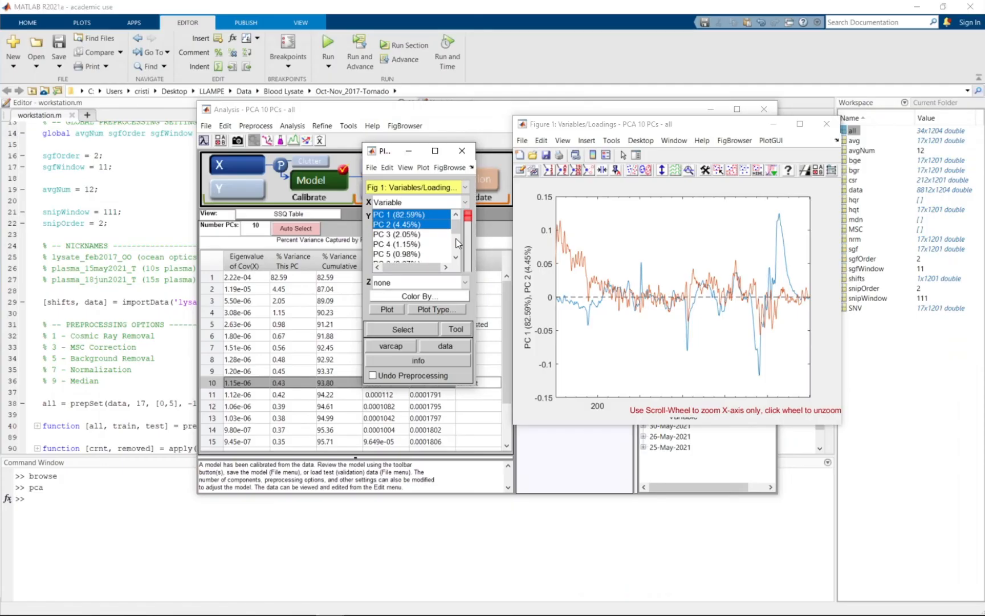
Insert a legend in the loadings plot and place it in the upper-left corner of the axes, clear of the PC 1 peak.
left_click(591, 143)
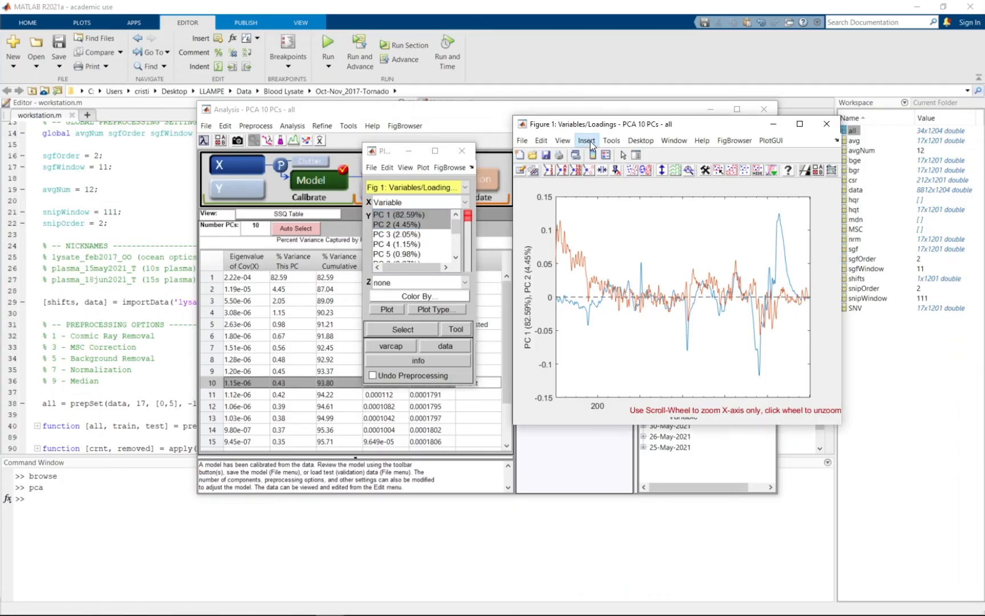
left_click(602, 200)
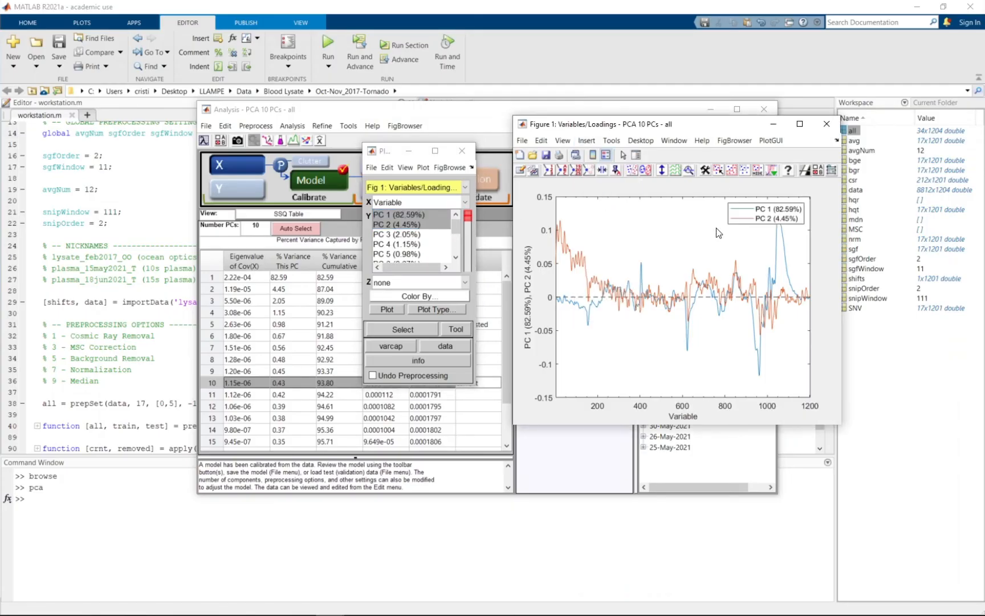
left_click_drag(771, 219, 565, 217)
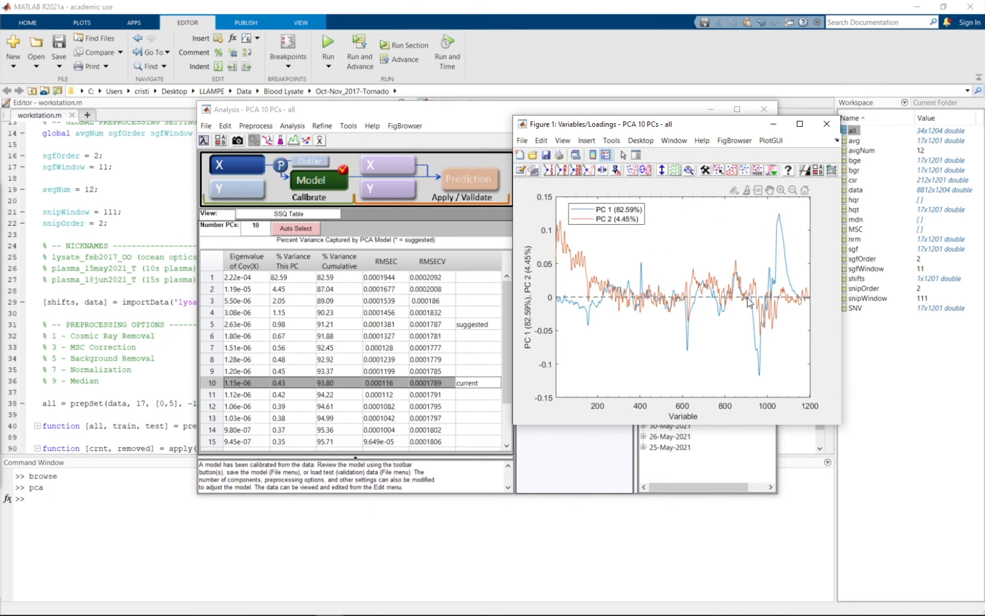
Close the Variables/Loadings figure and reposition the PCA analysis window over the script editor.
left_click(827, 123)
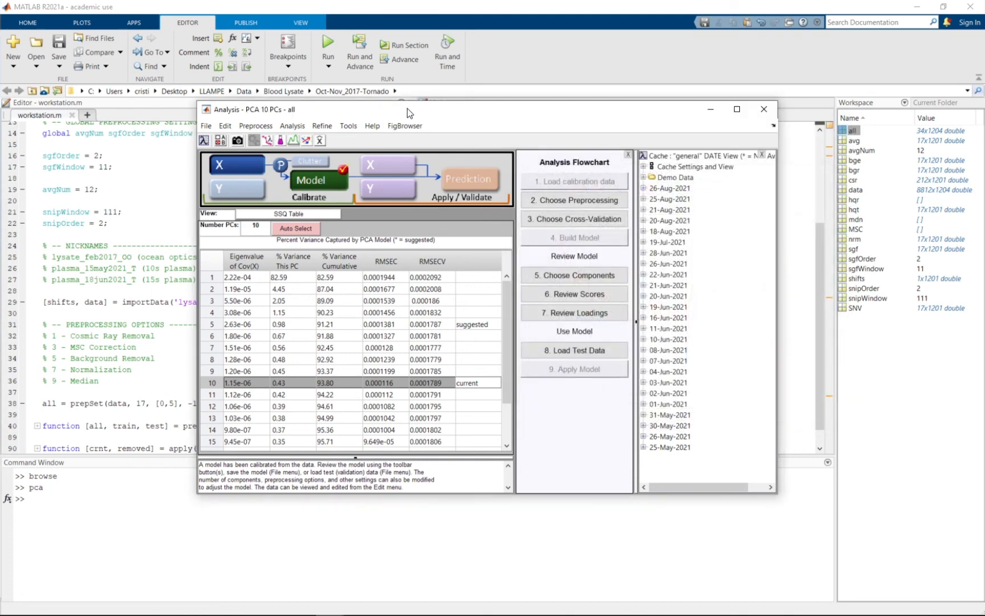
left_click_drag(413, 112, 387, 150)
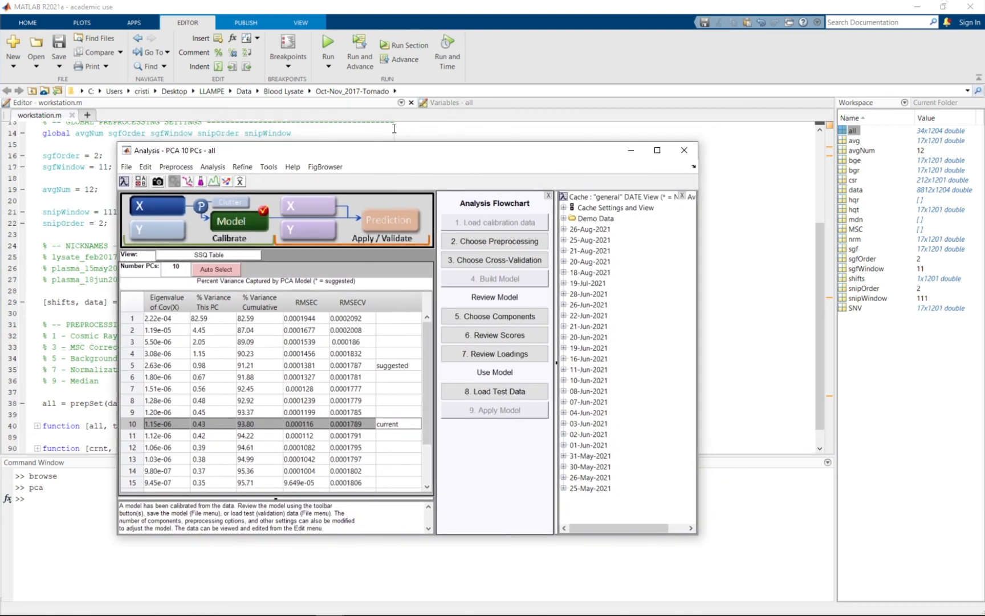
left_click_drag(374, 155, 375, 153)
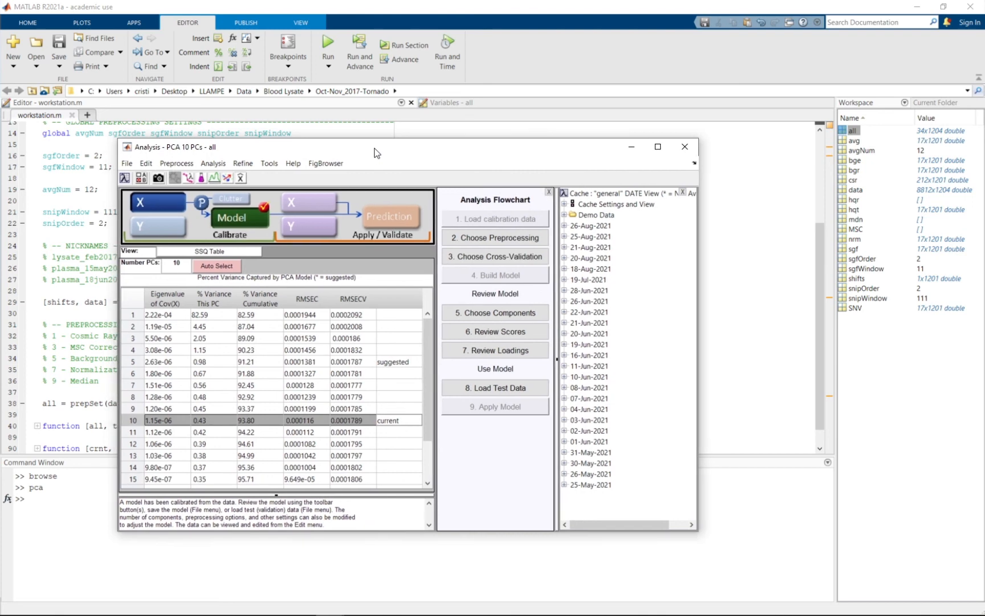